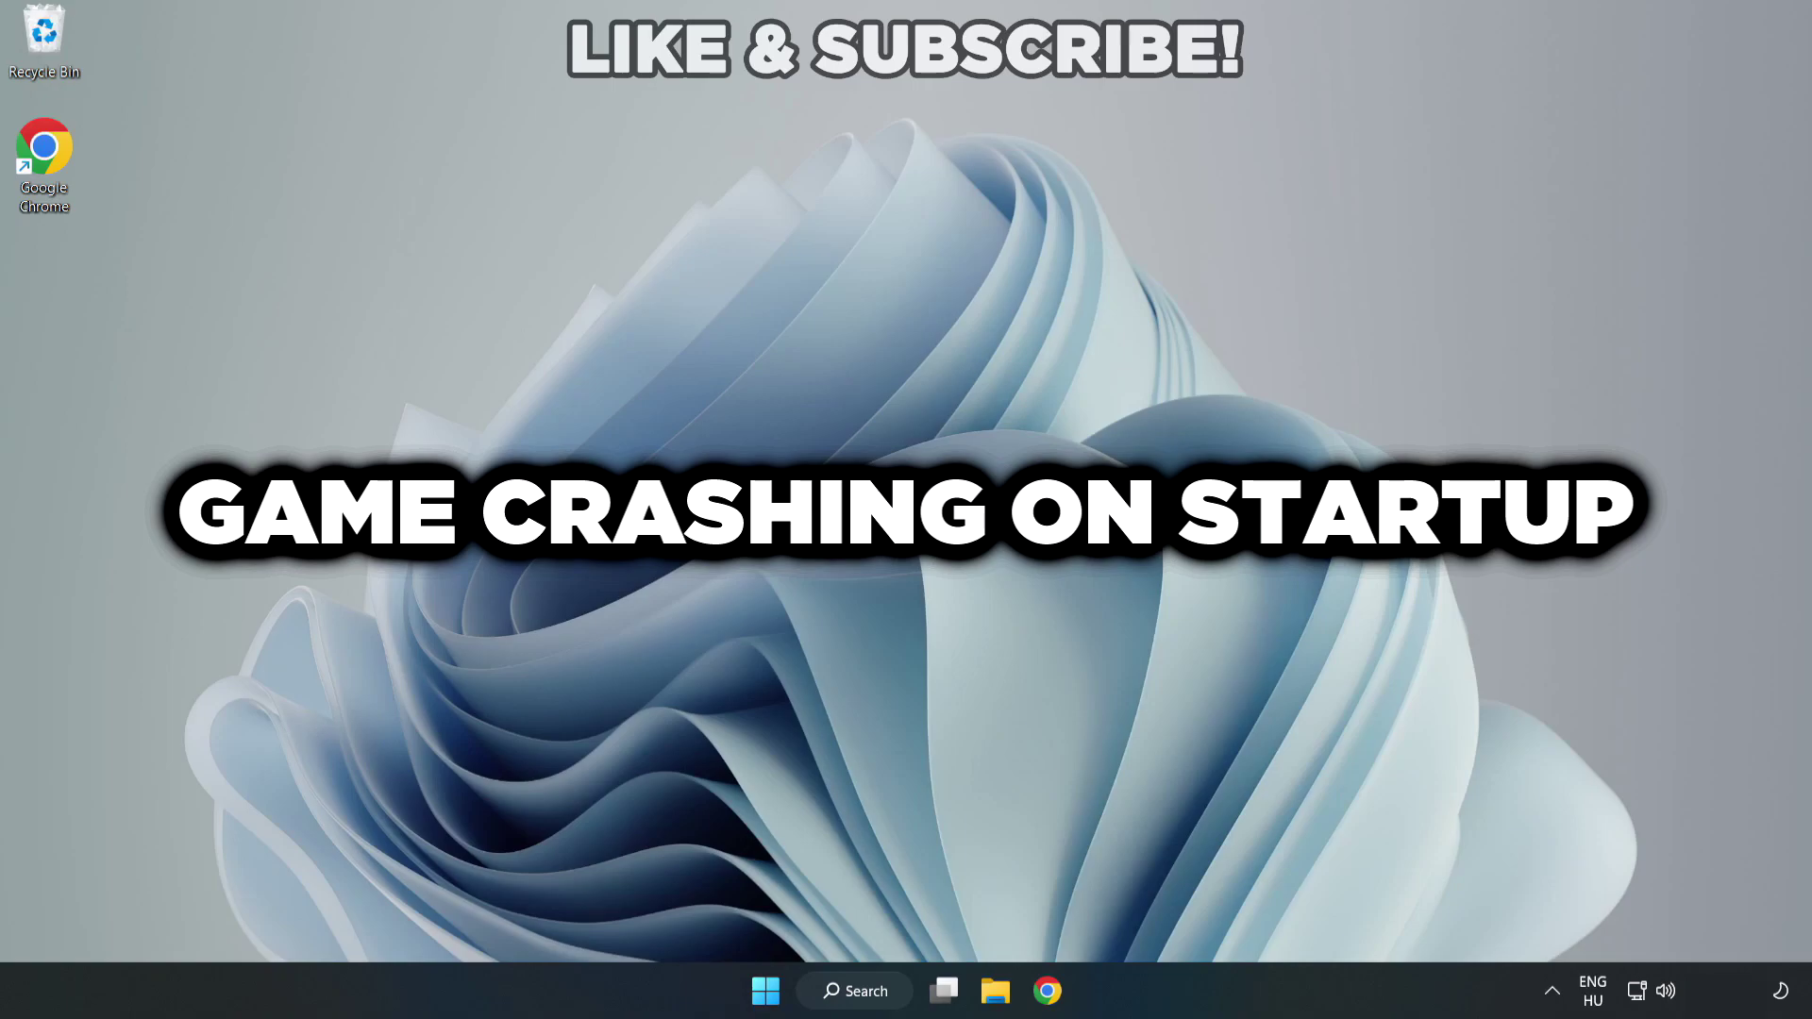
Step: Search Windows for 'device manager' to bring up Device Manager
click(868, 992)
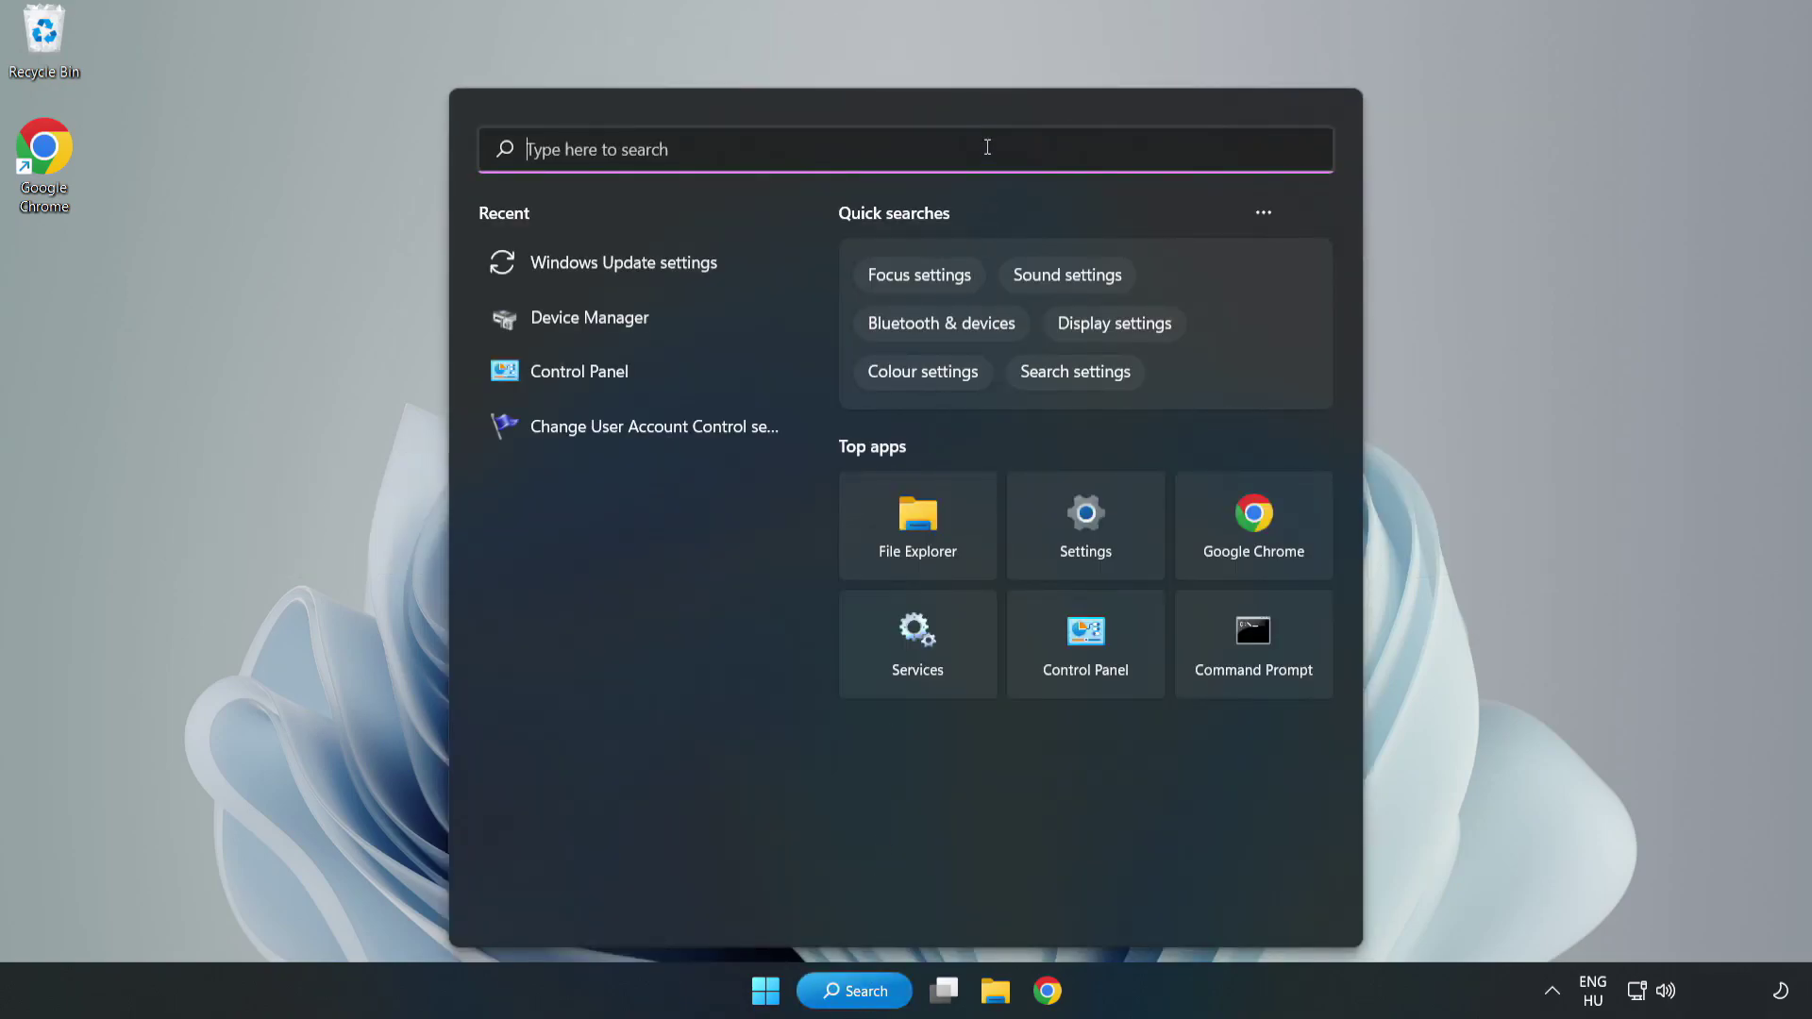
text(devi)
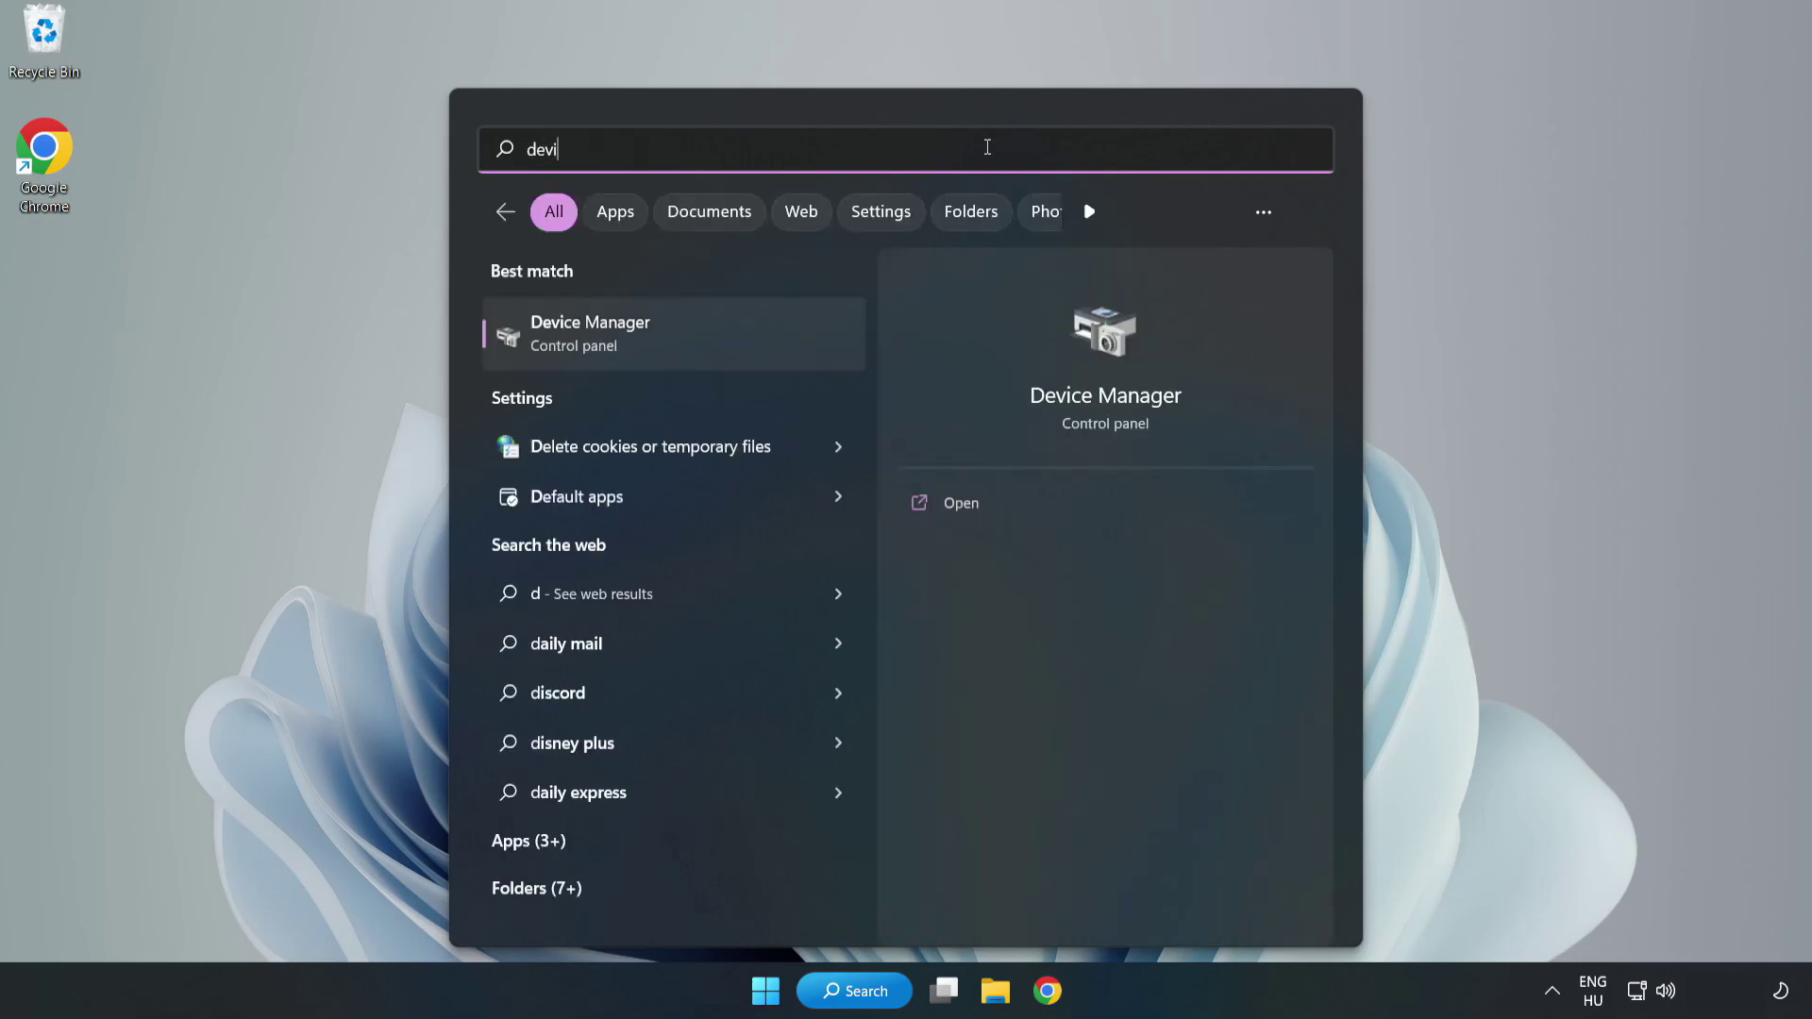
text(ce manager)
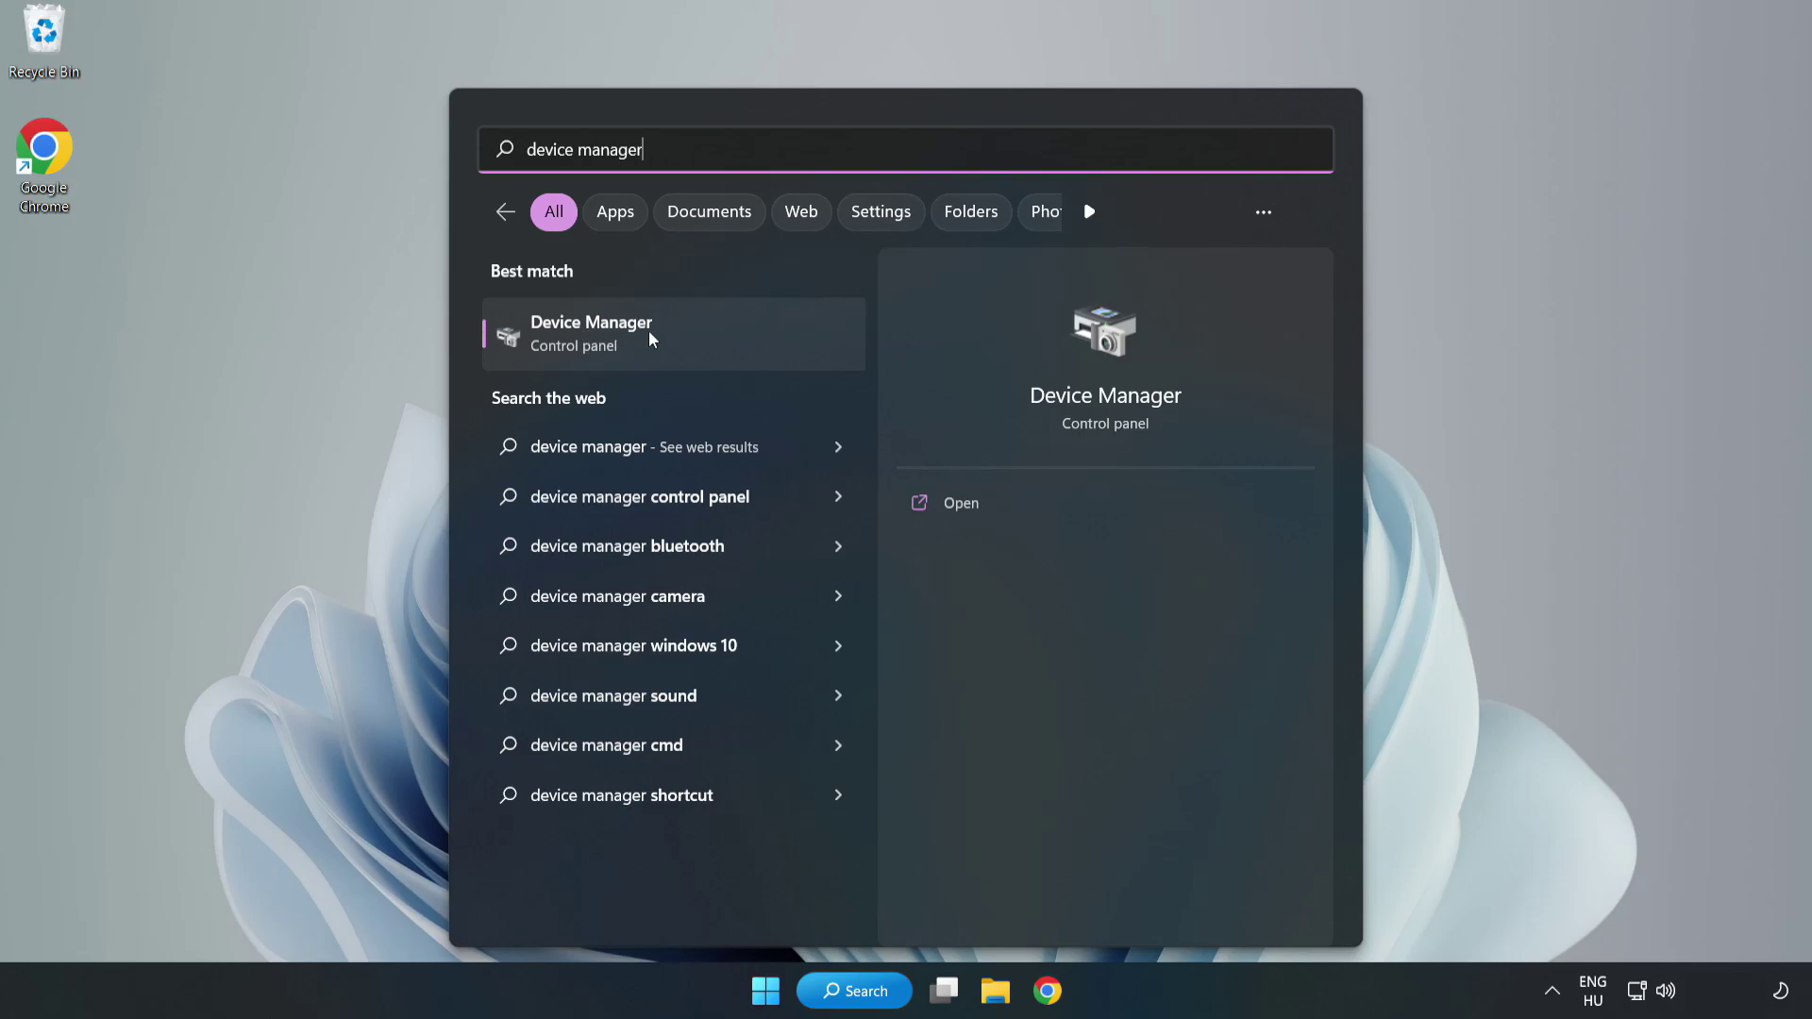
Step: Open Device Manager, expand Display adapters and bring up the VMware SVGA 3D adapter's menu
click(672, 342)
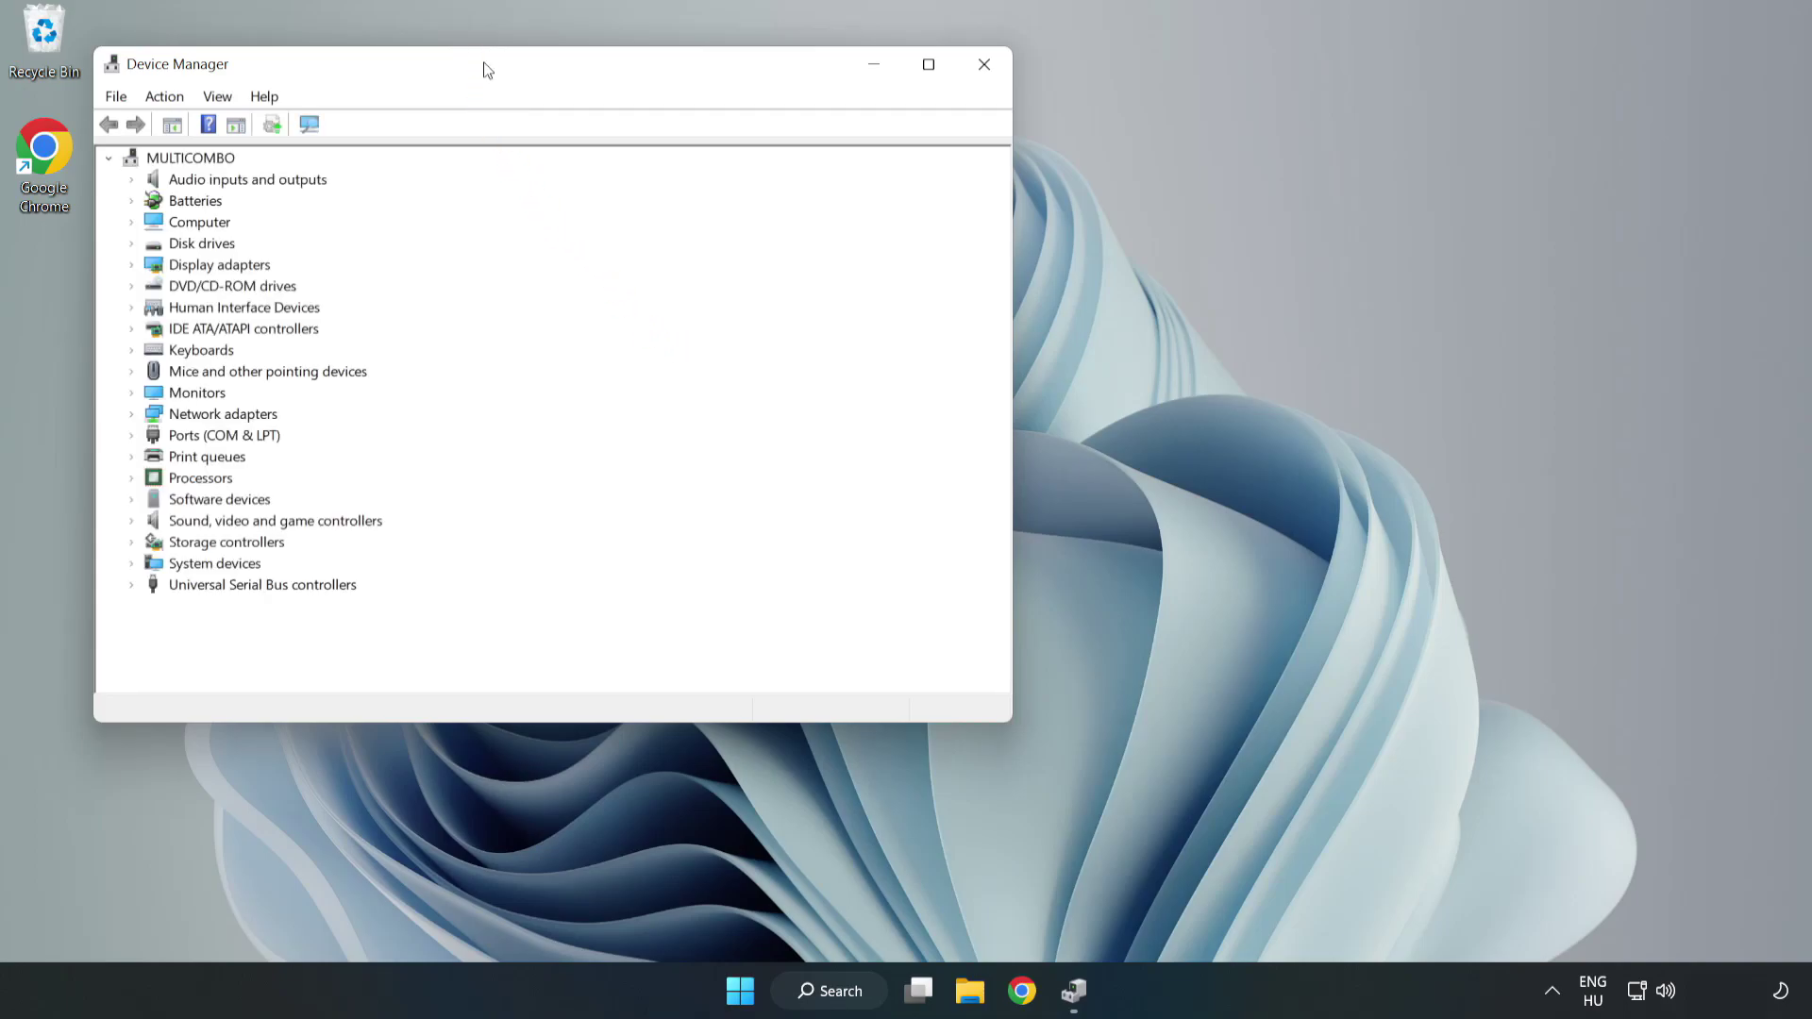
drag(486, 69, 808, 162)
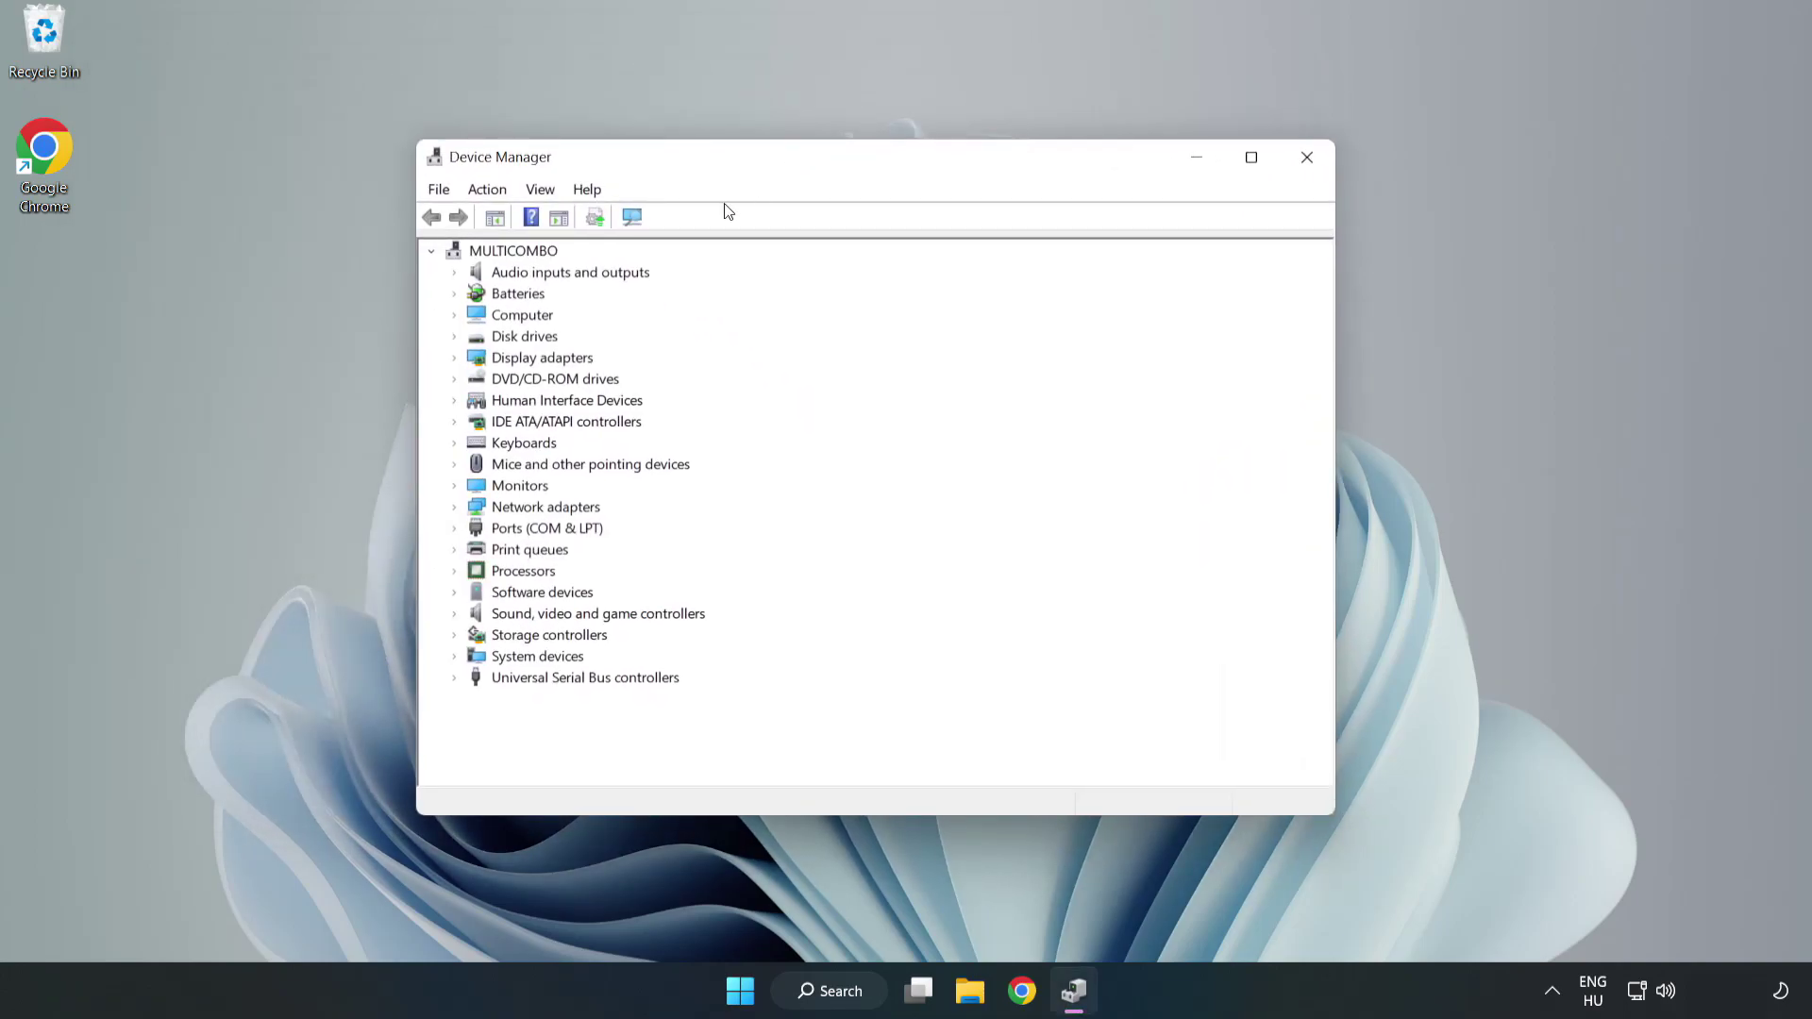
click(488, 359)
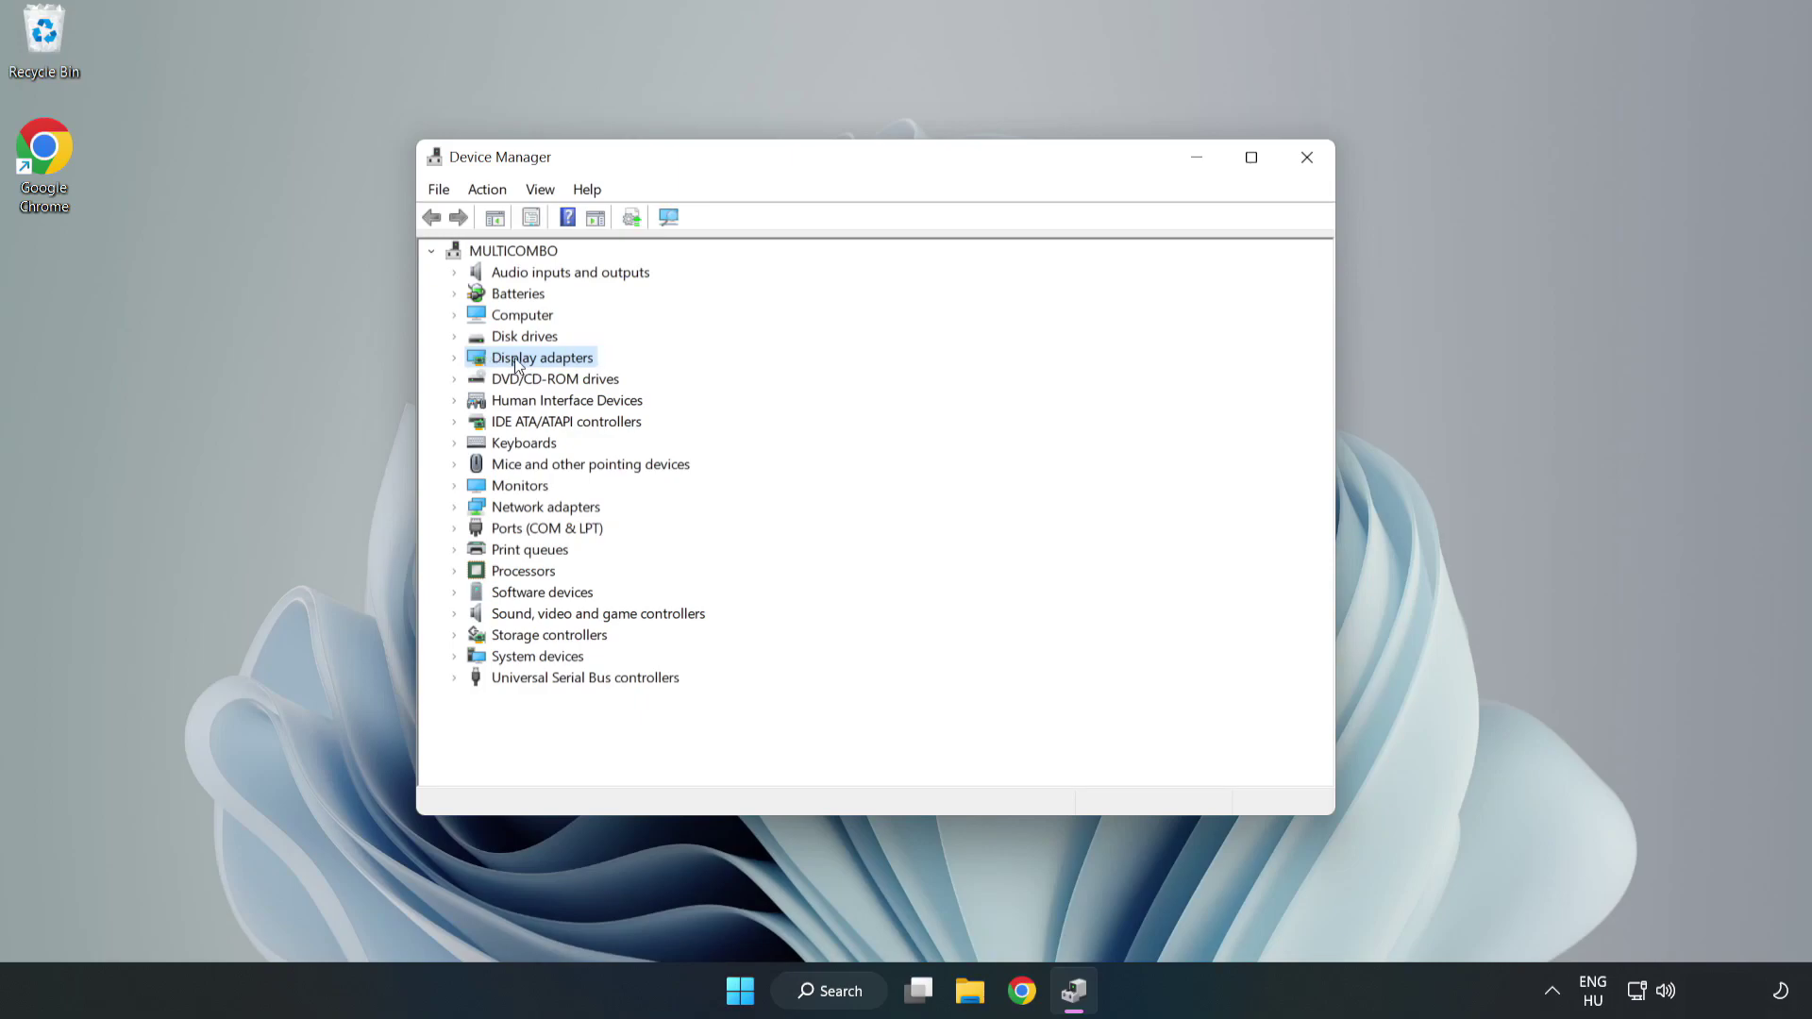
click(456, 362)
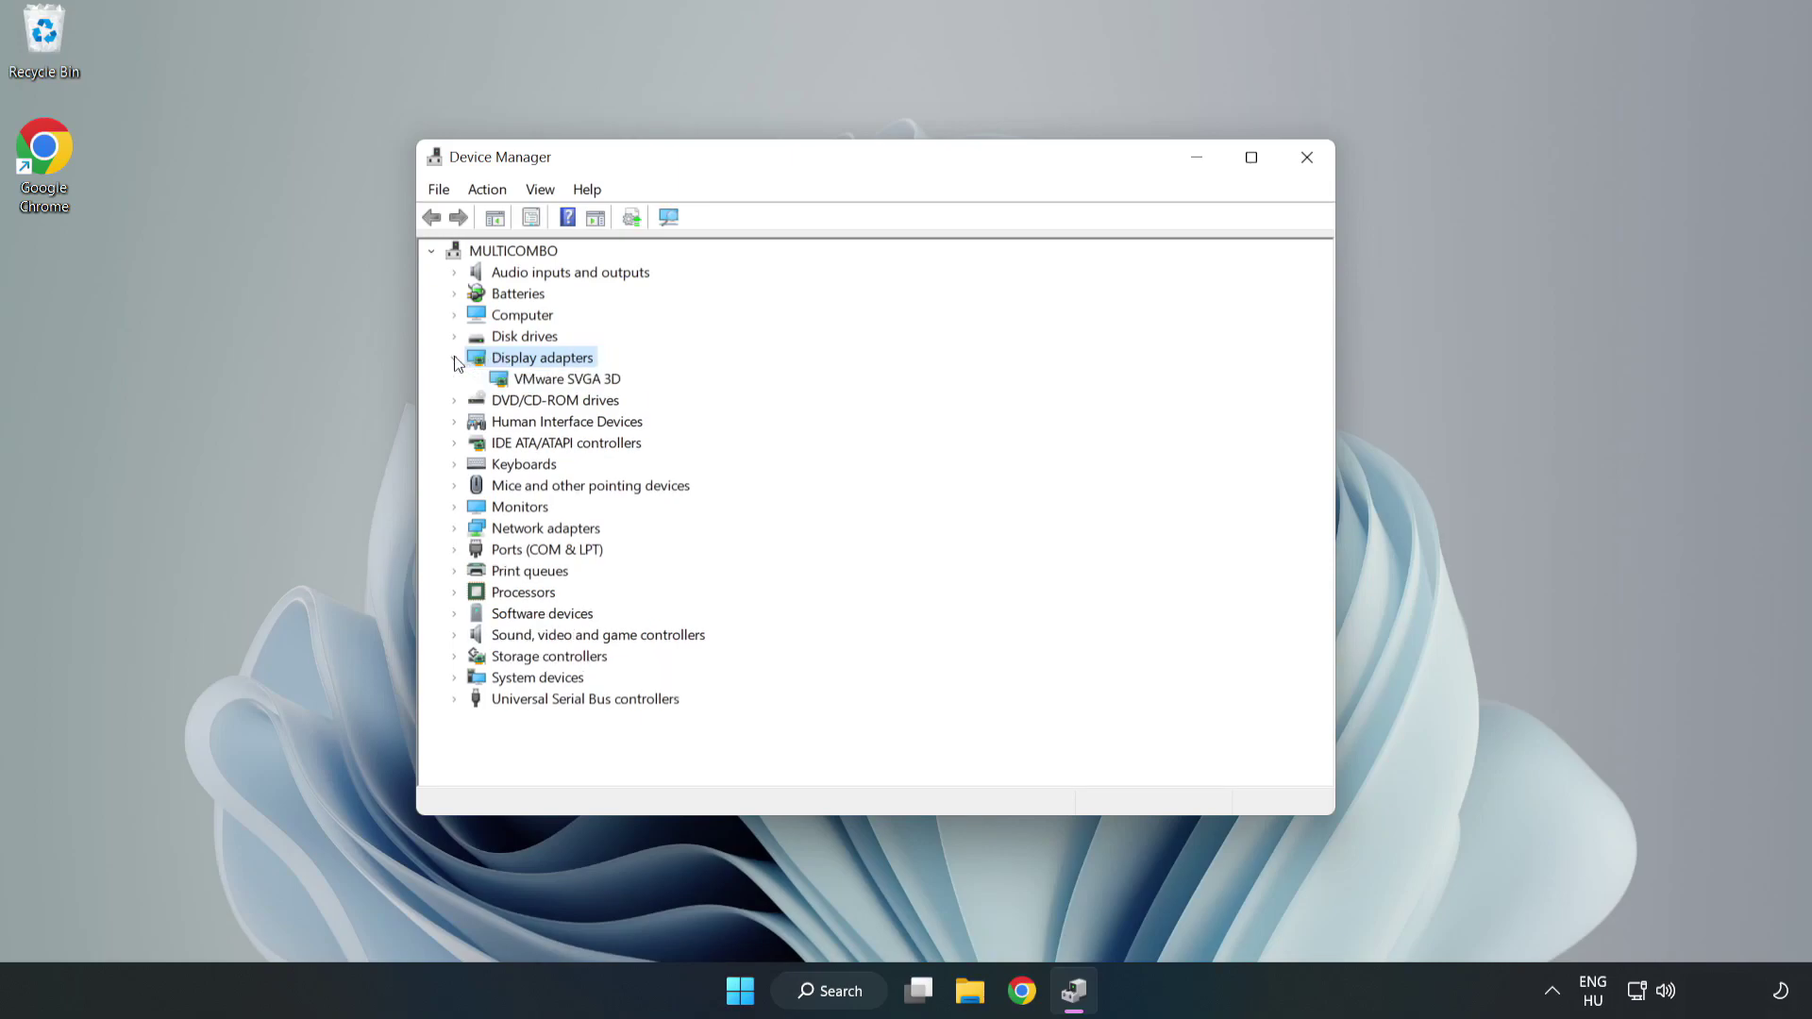
click(496, 379)
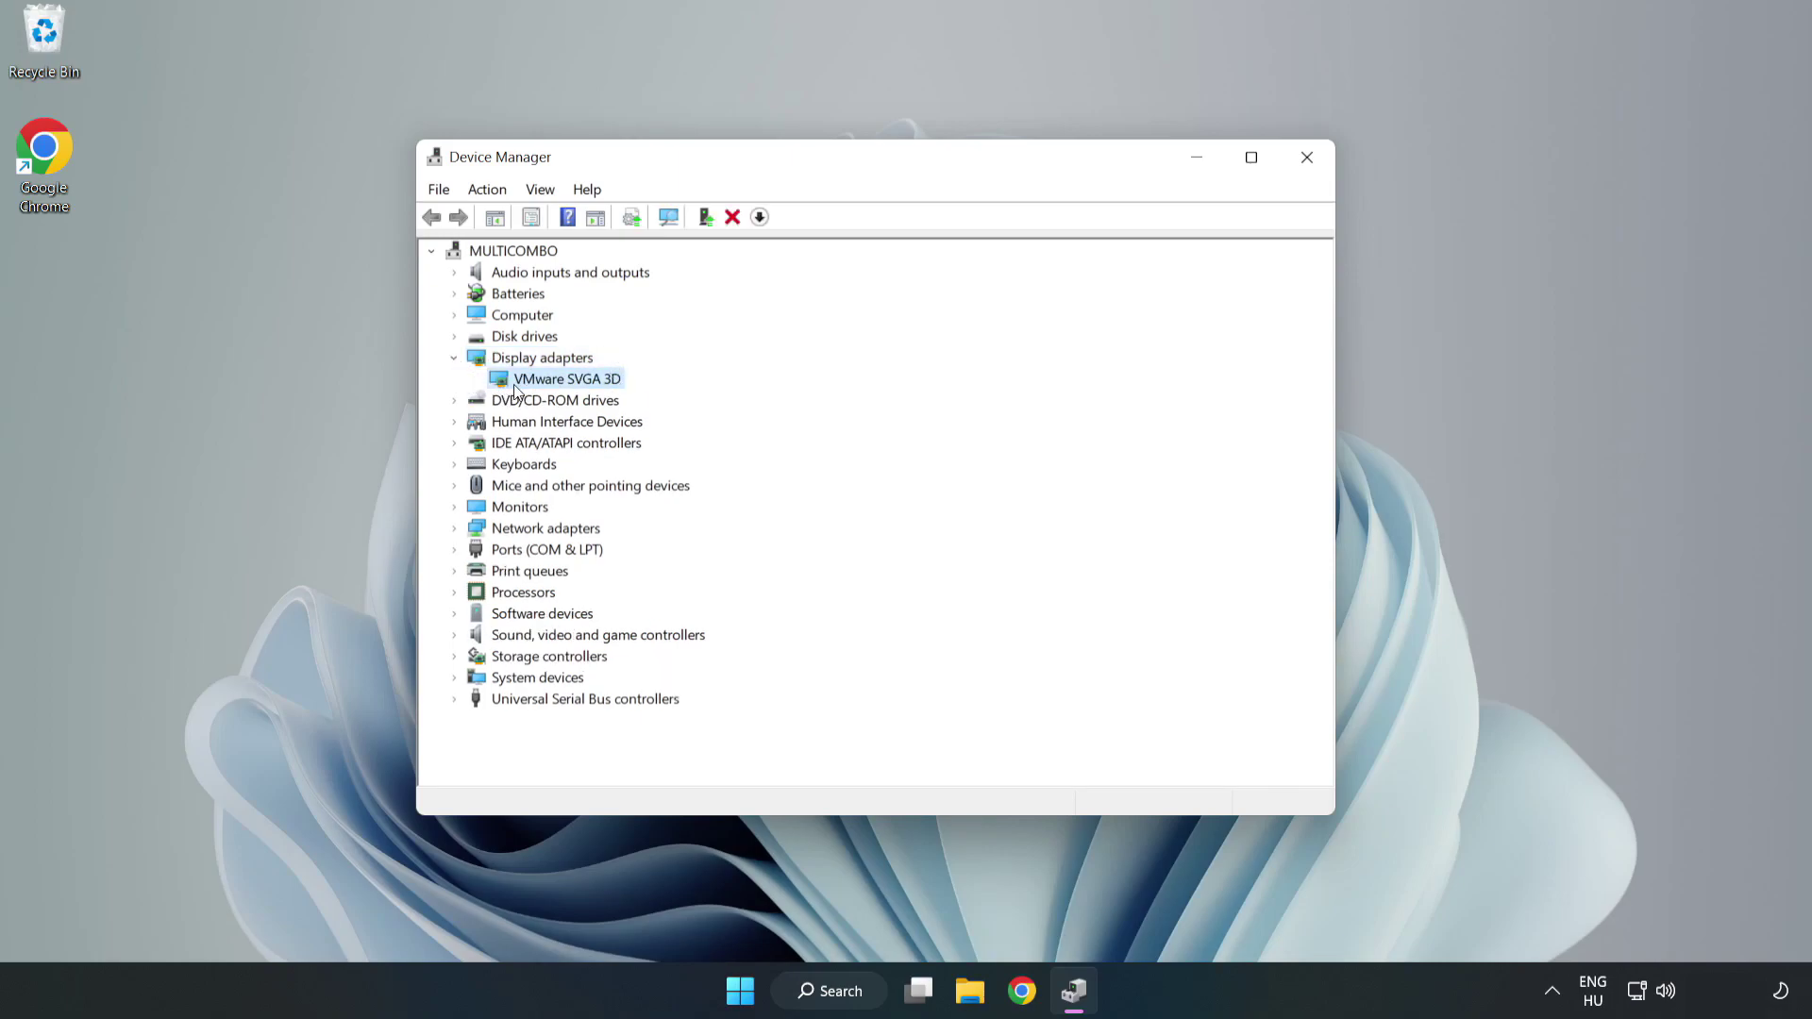
right_click(563, 385)
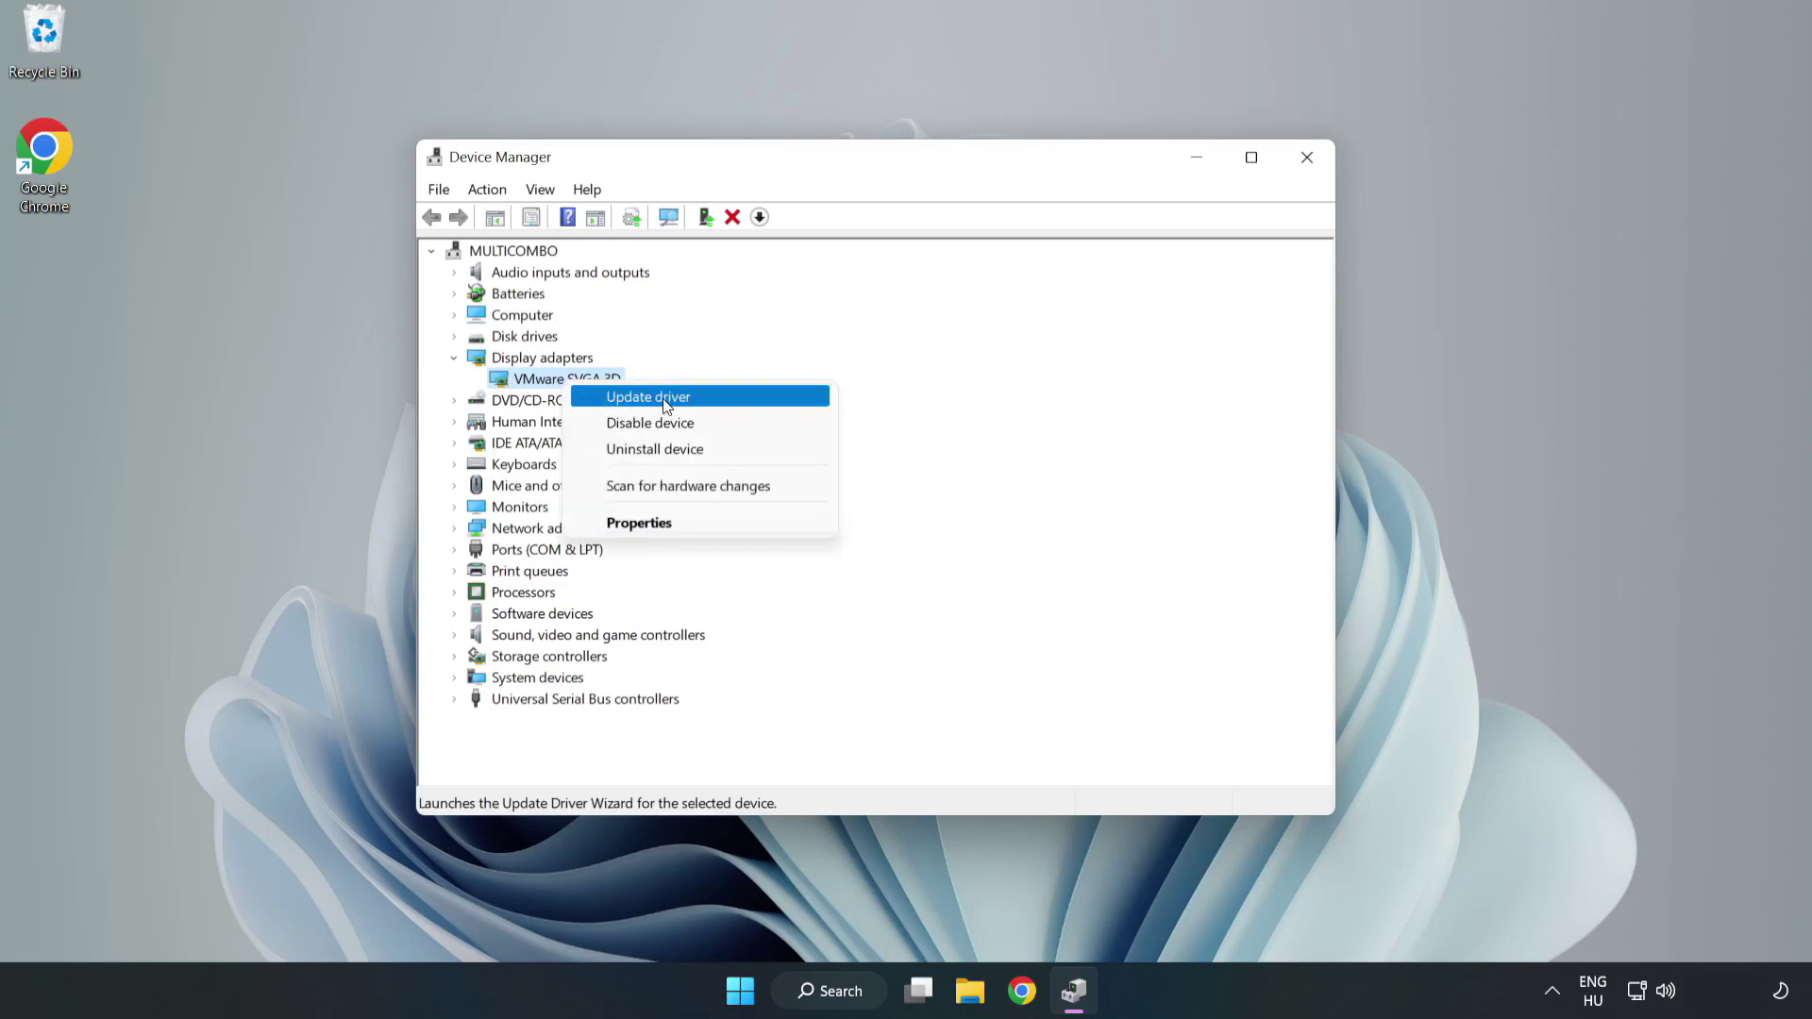
Step: Search automatically for a VMware SVGA 3D driver, confirm it is current, and close Device Manager
click(702, 406)
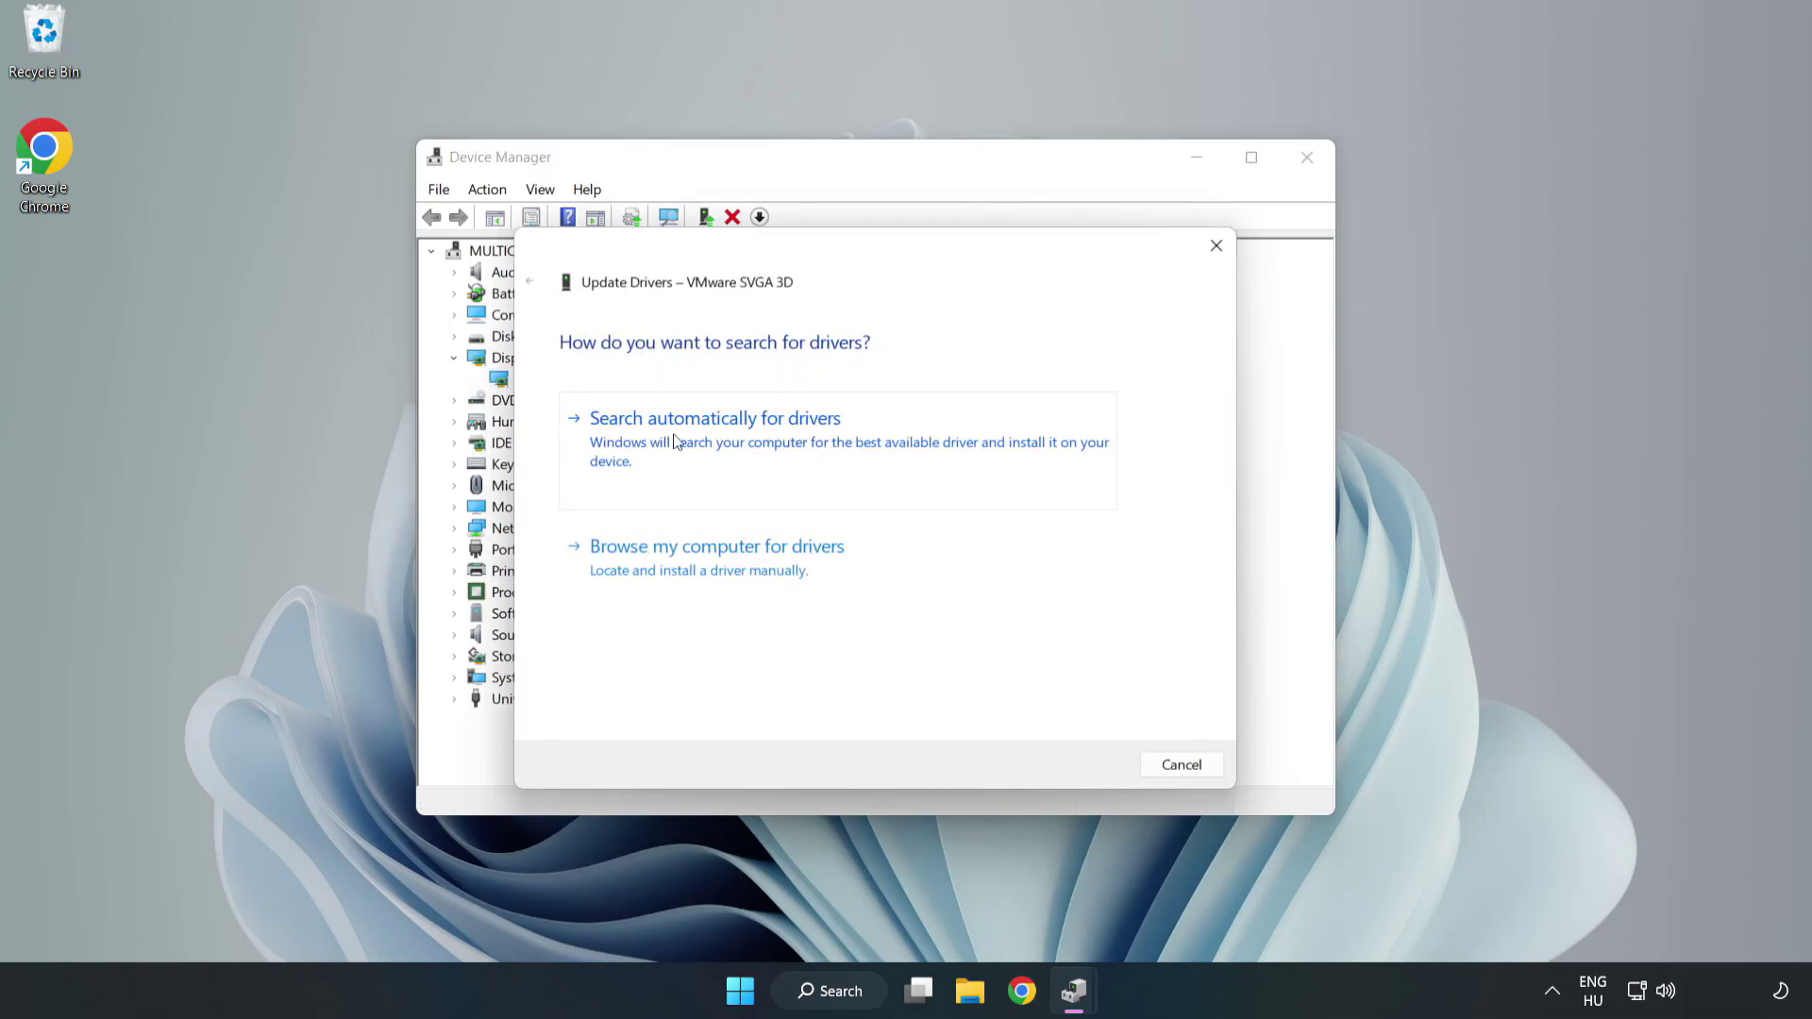
click(721, 445)
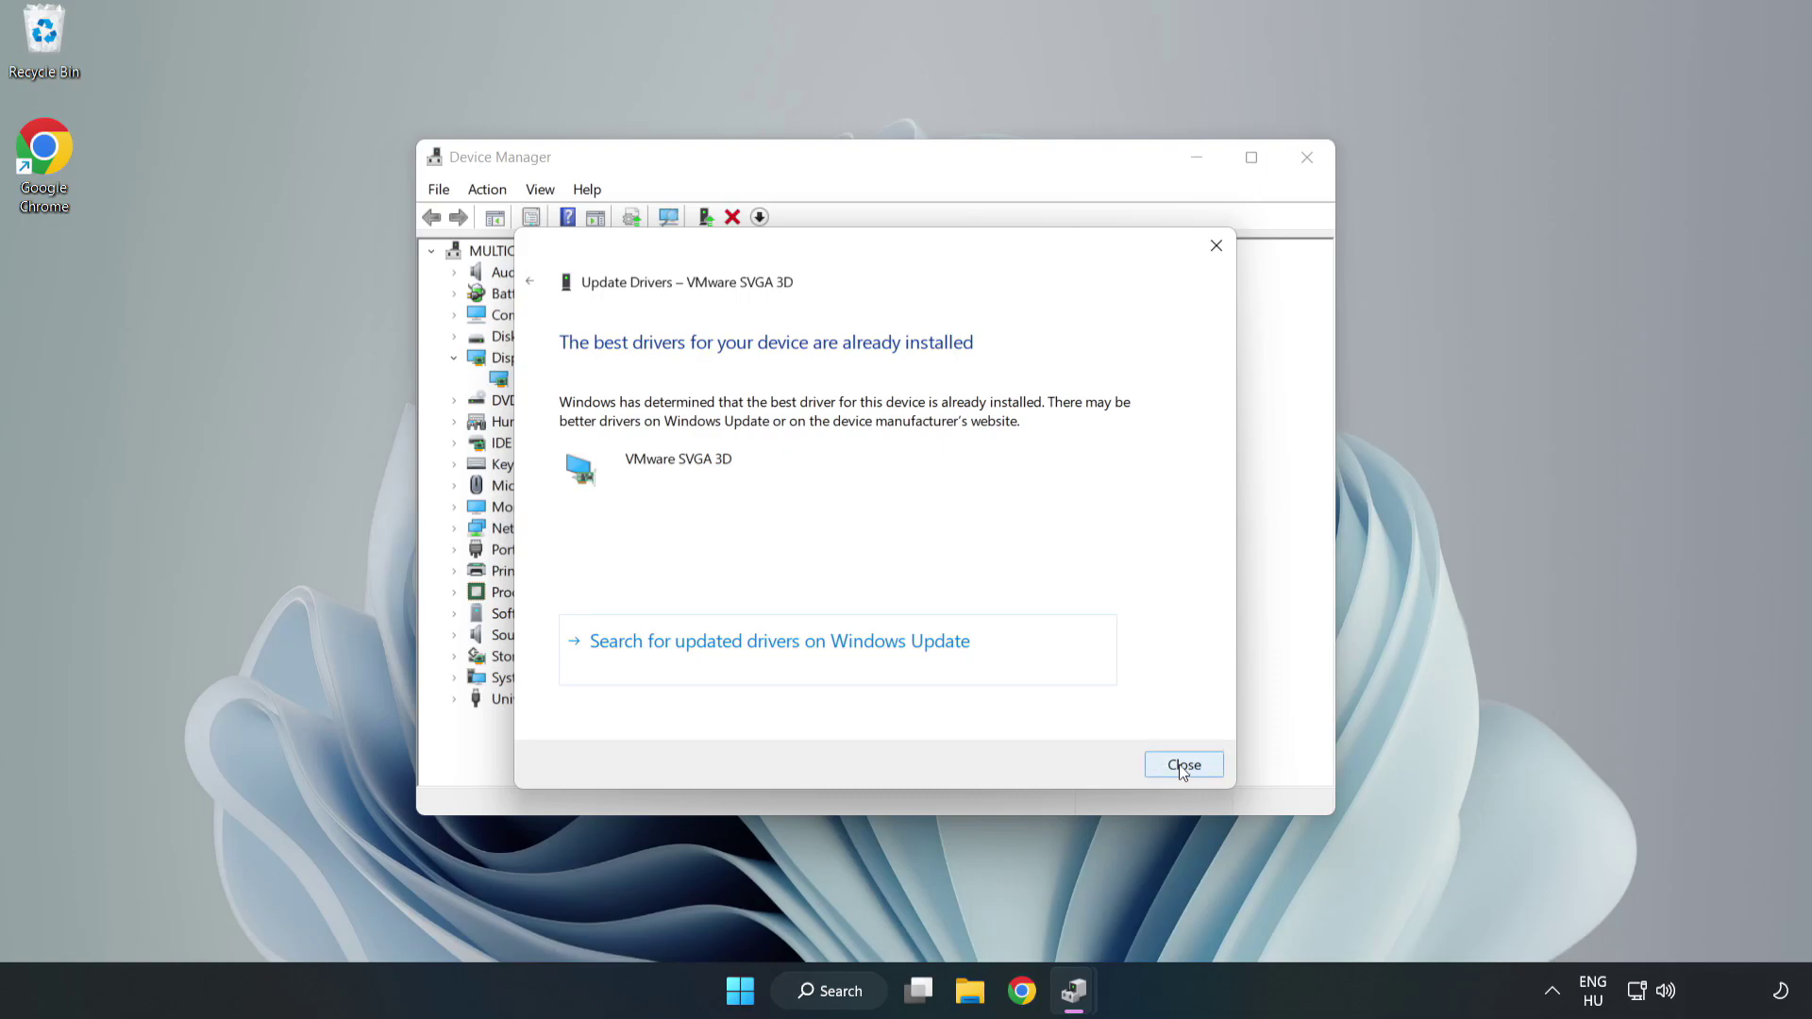
click(1184, 766)
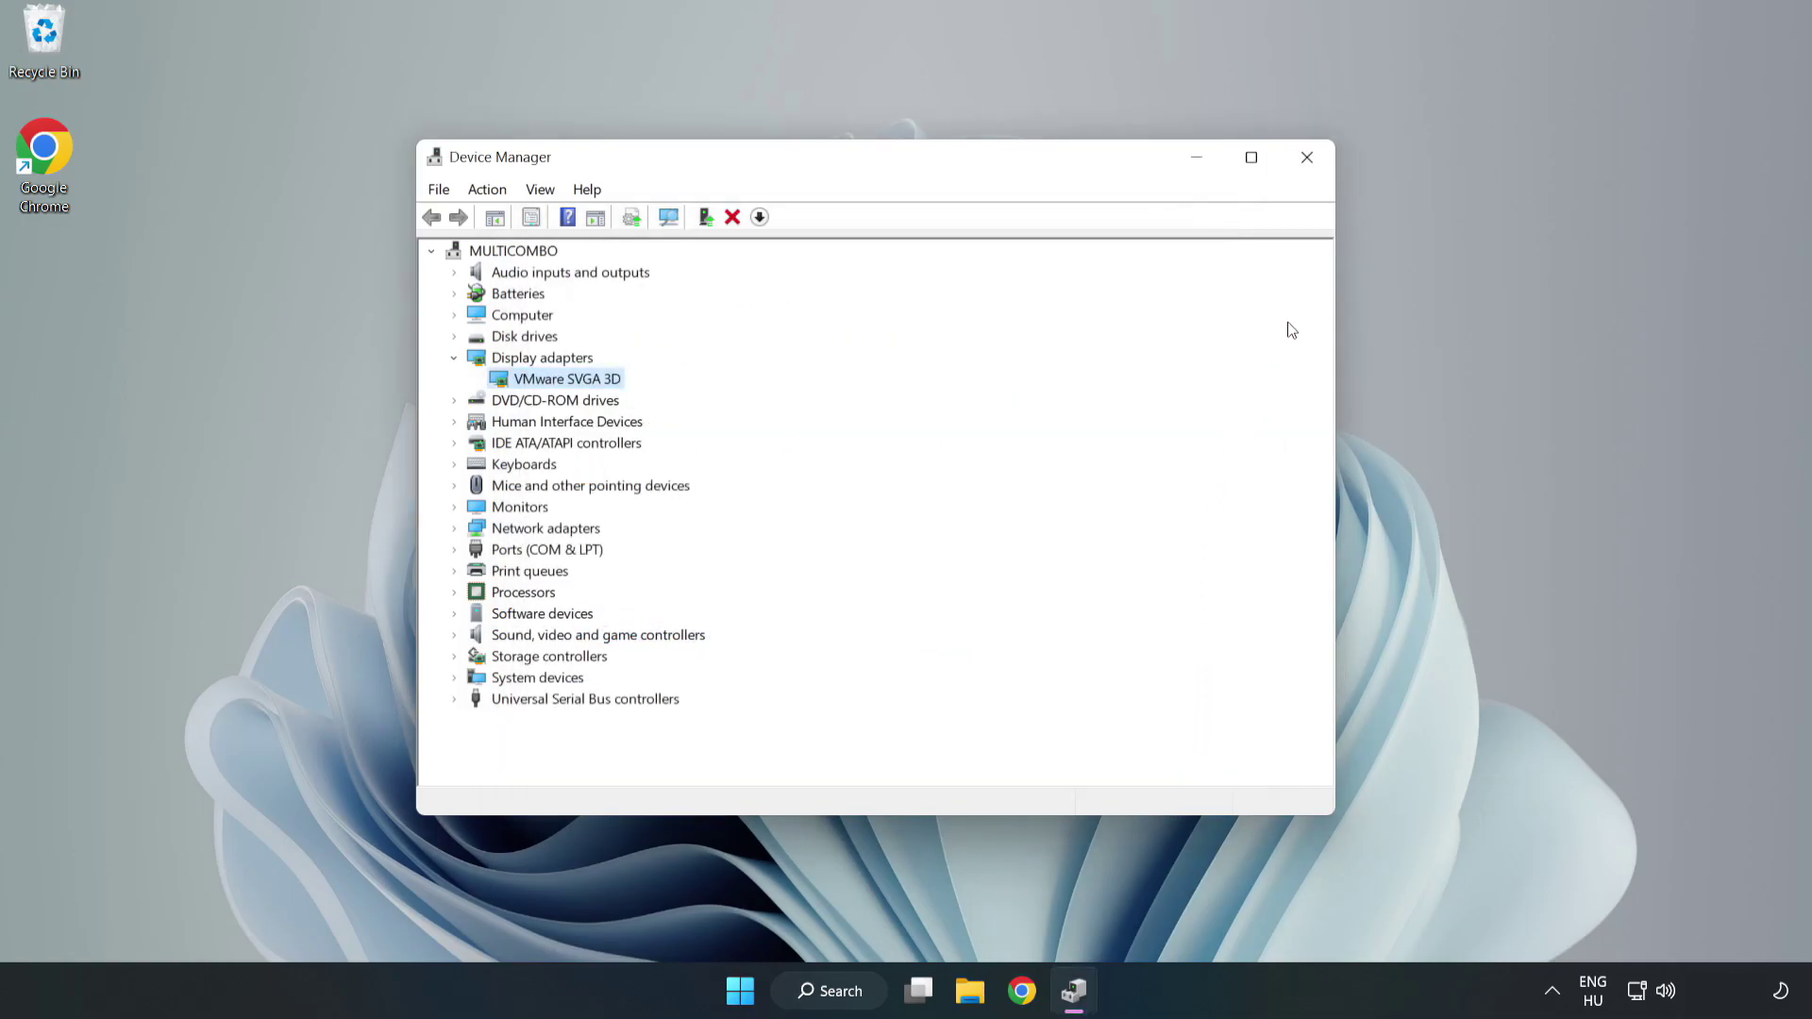
click(1308, 158)
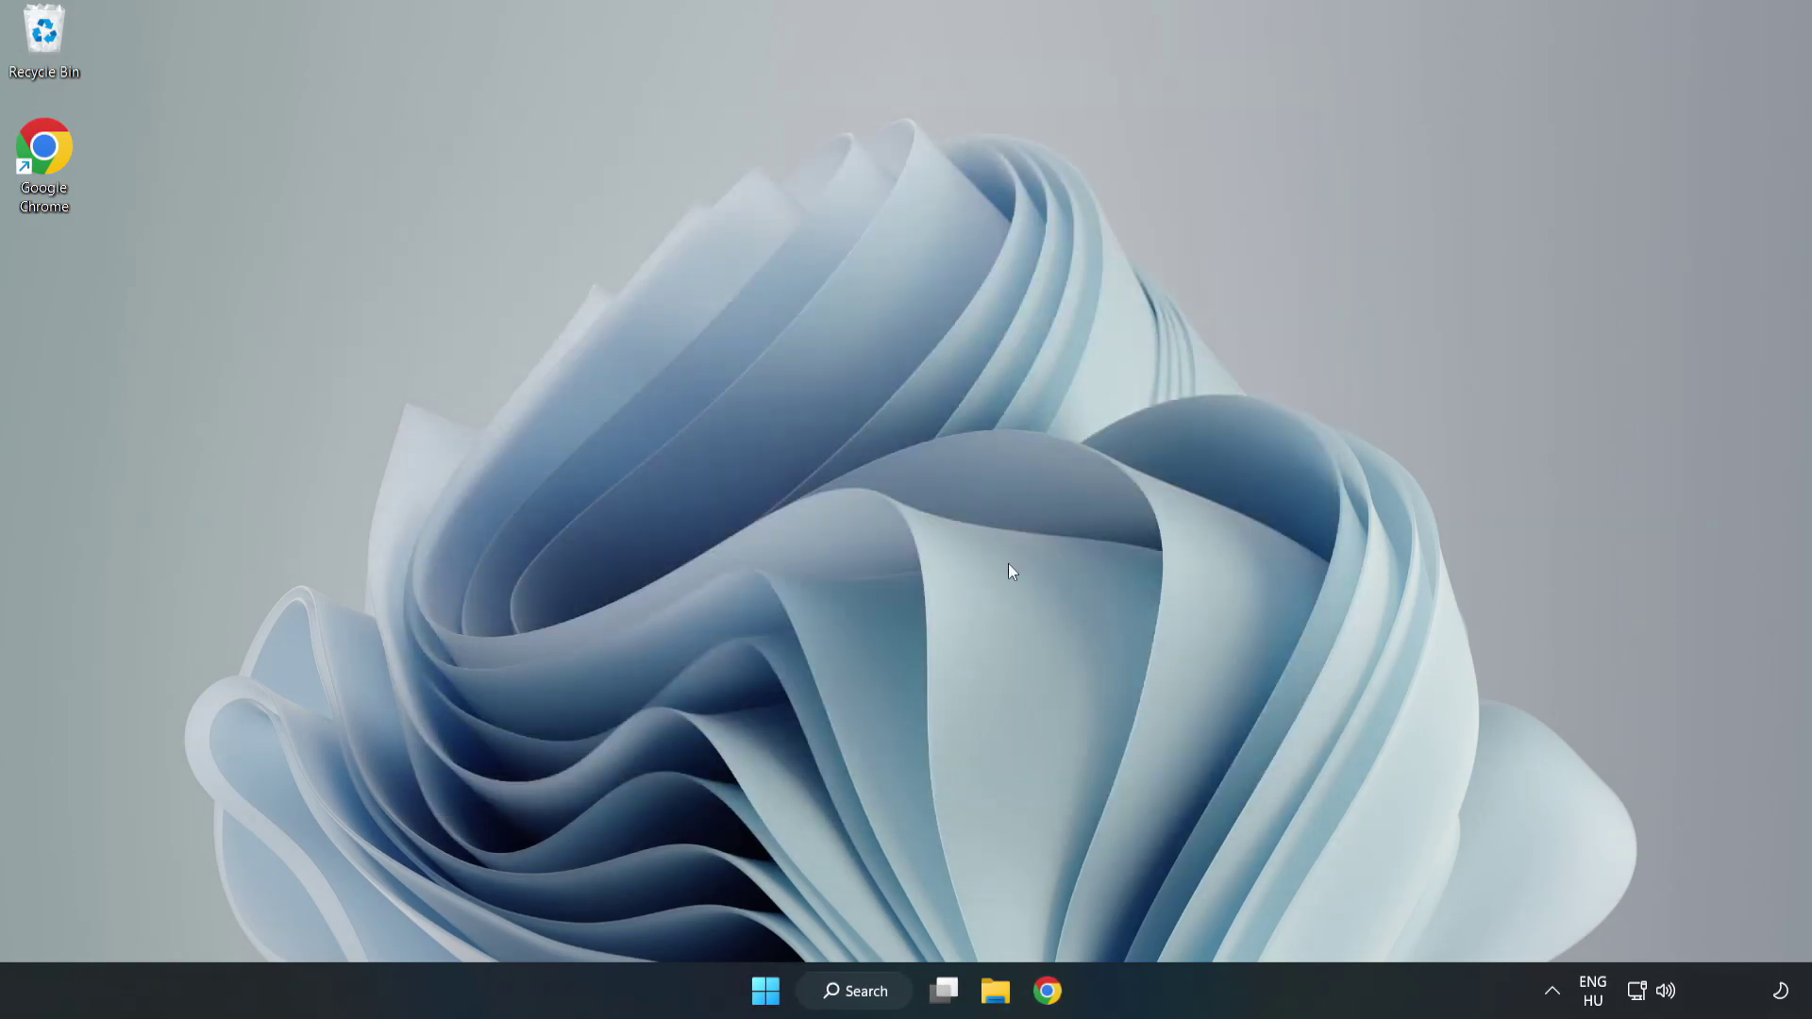
Step: Search Windows for 'updates' to find the Windows Update settings
click(857, 991)
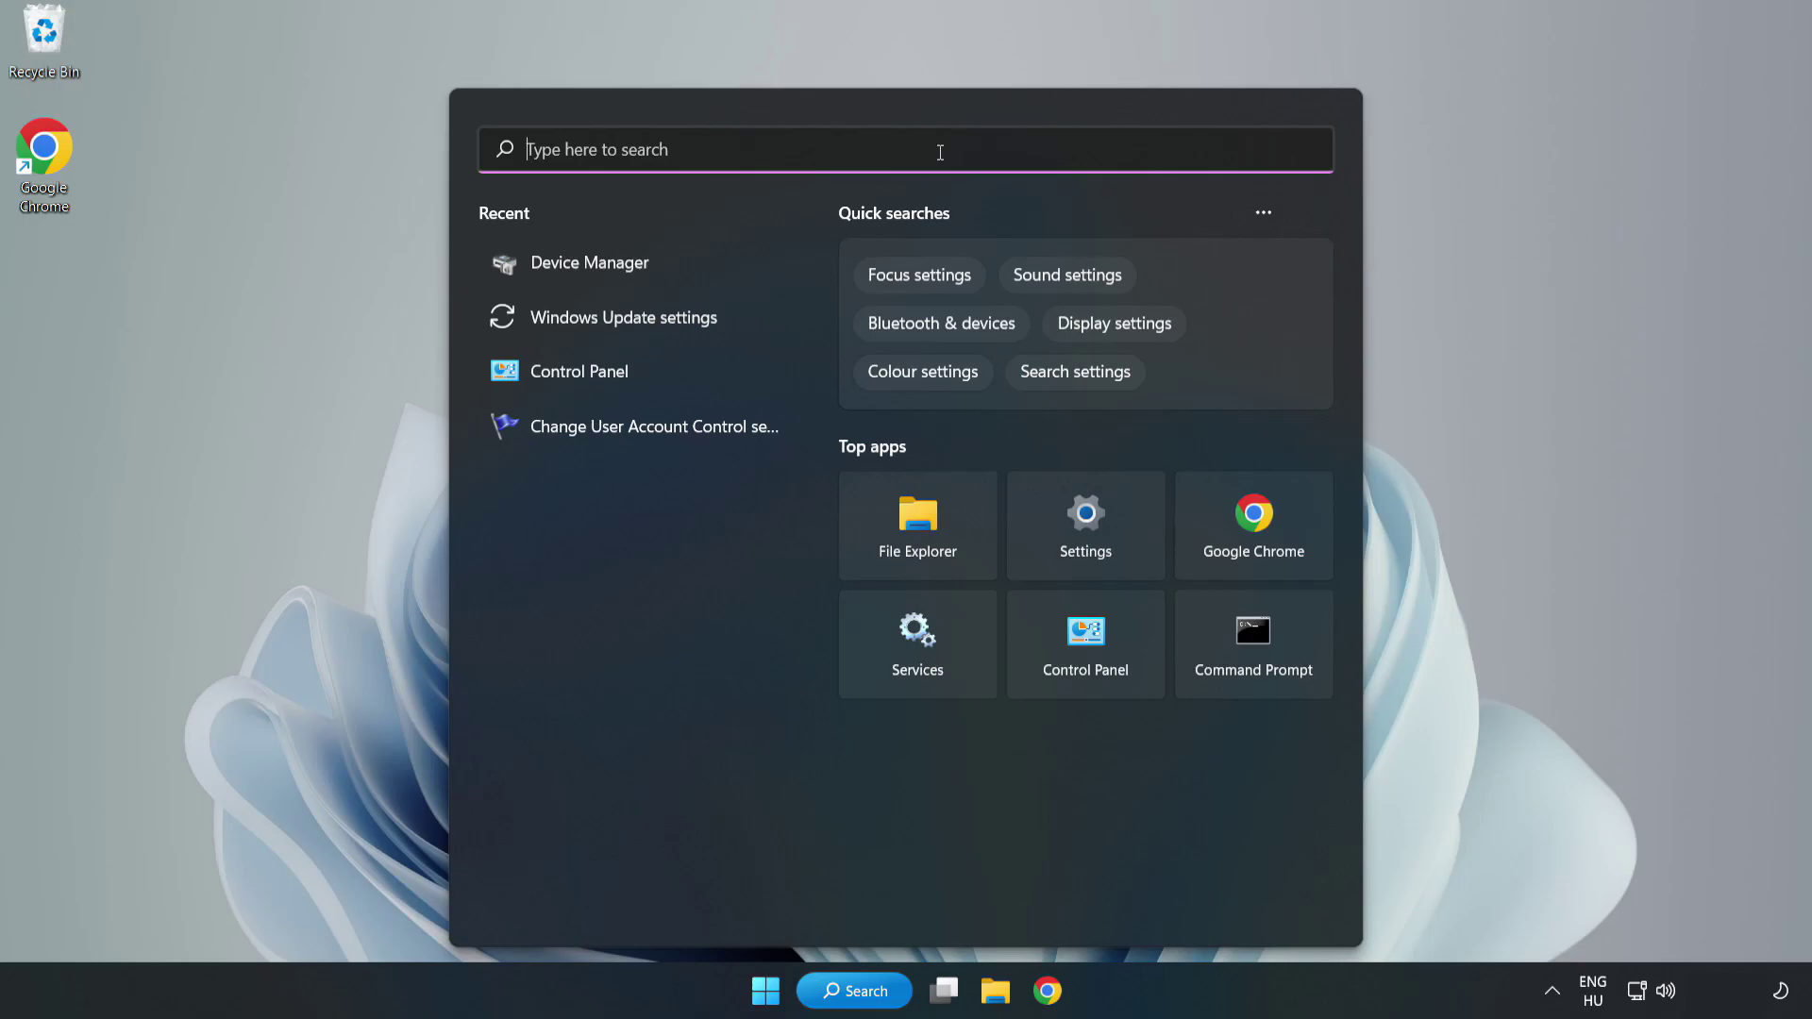
text(updates)
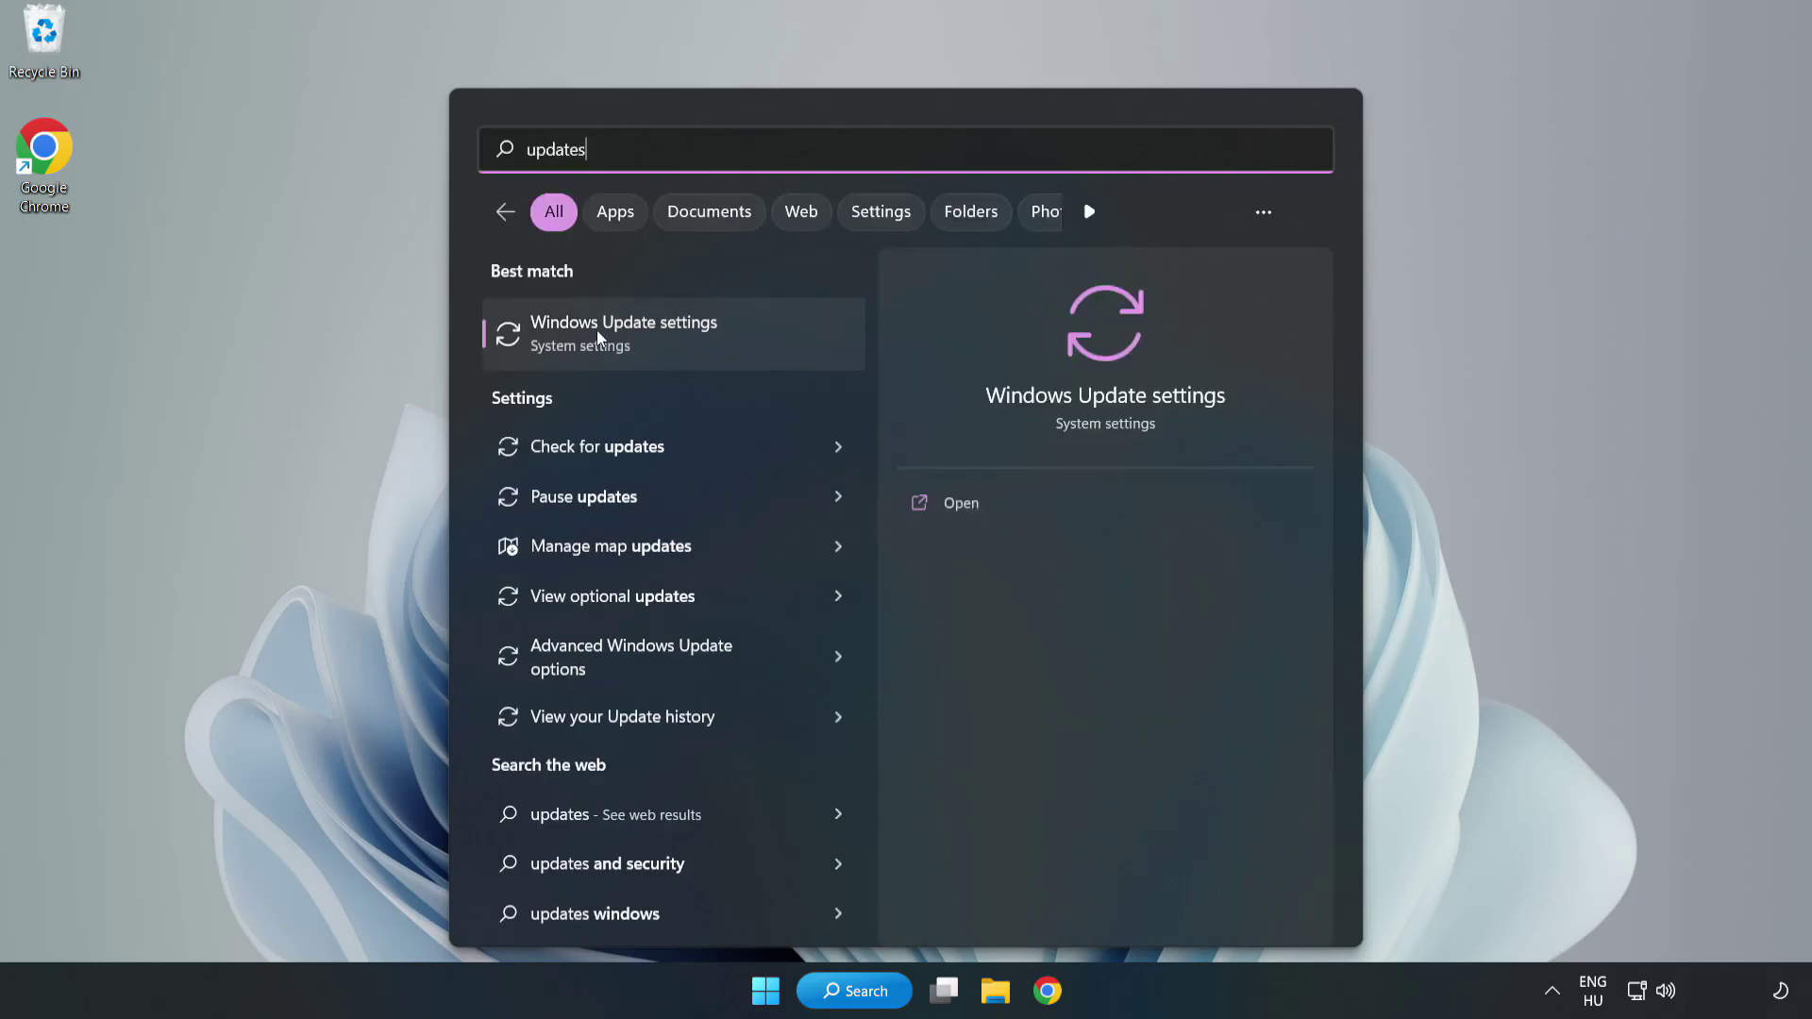
Step: Run Check for updates in maximized Windows Update until it reports up to date, then close Settings
click(645, 336)
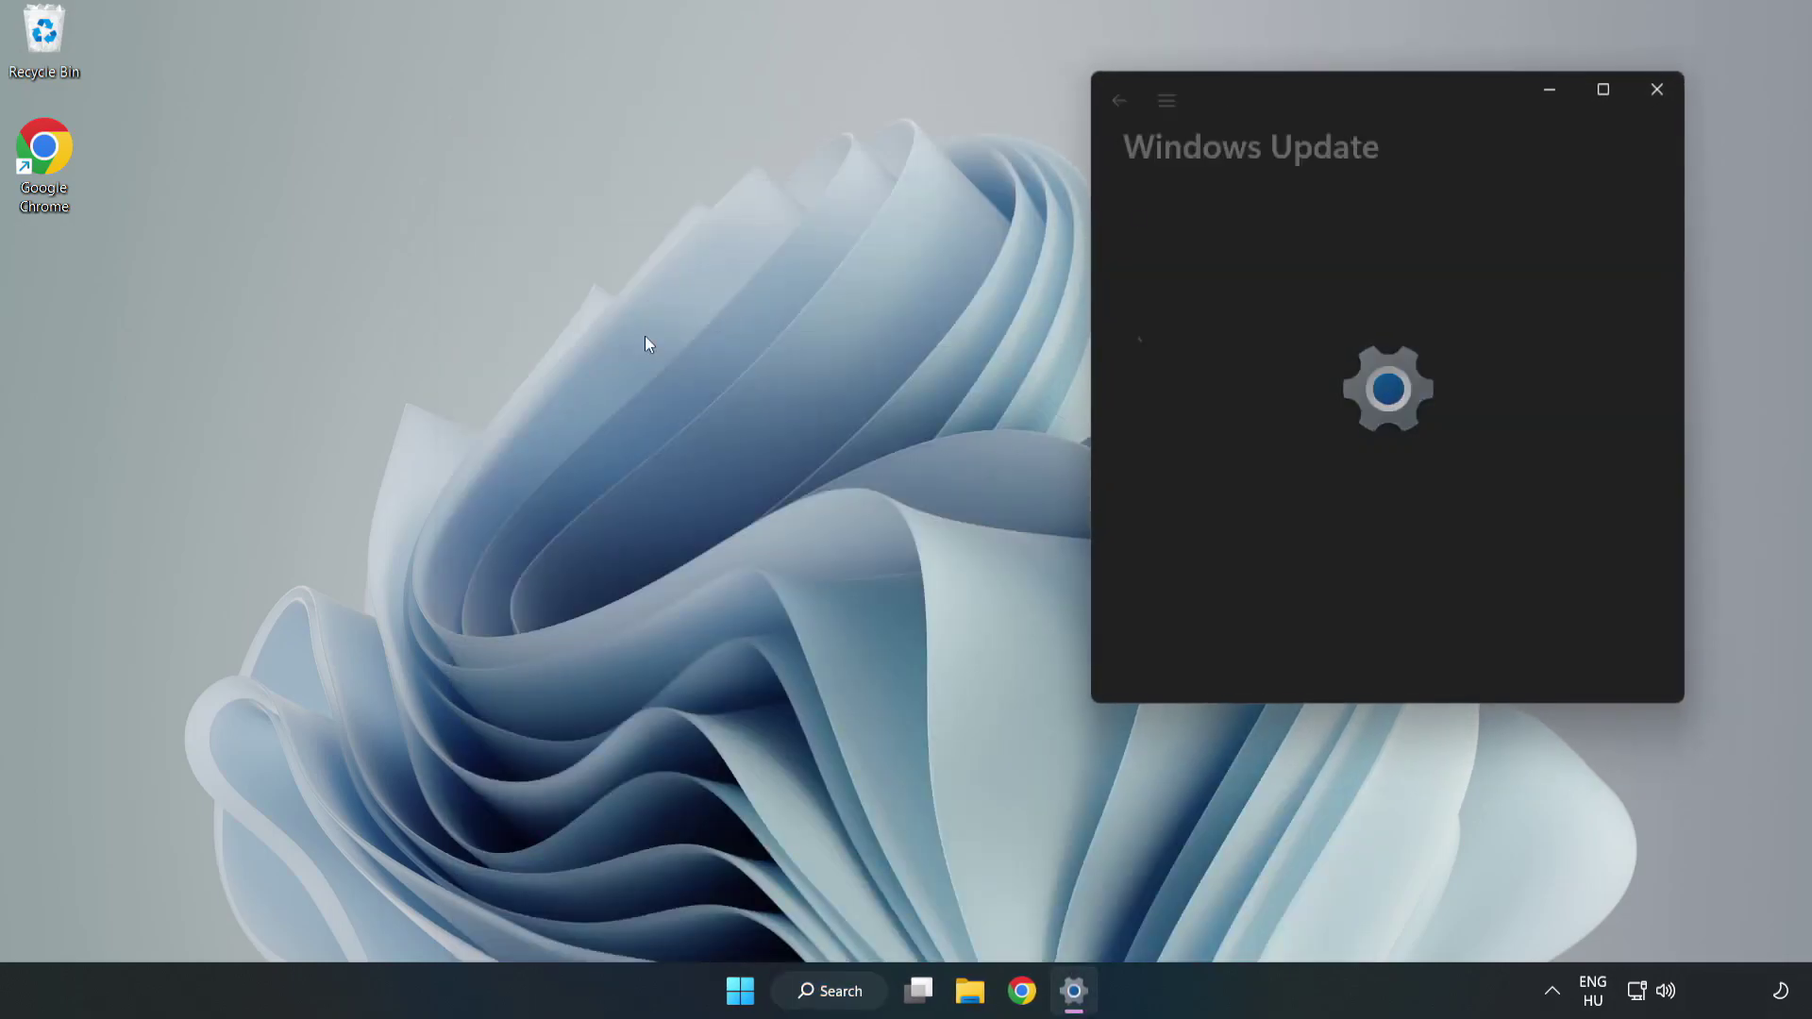
click(1606, 91)
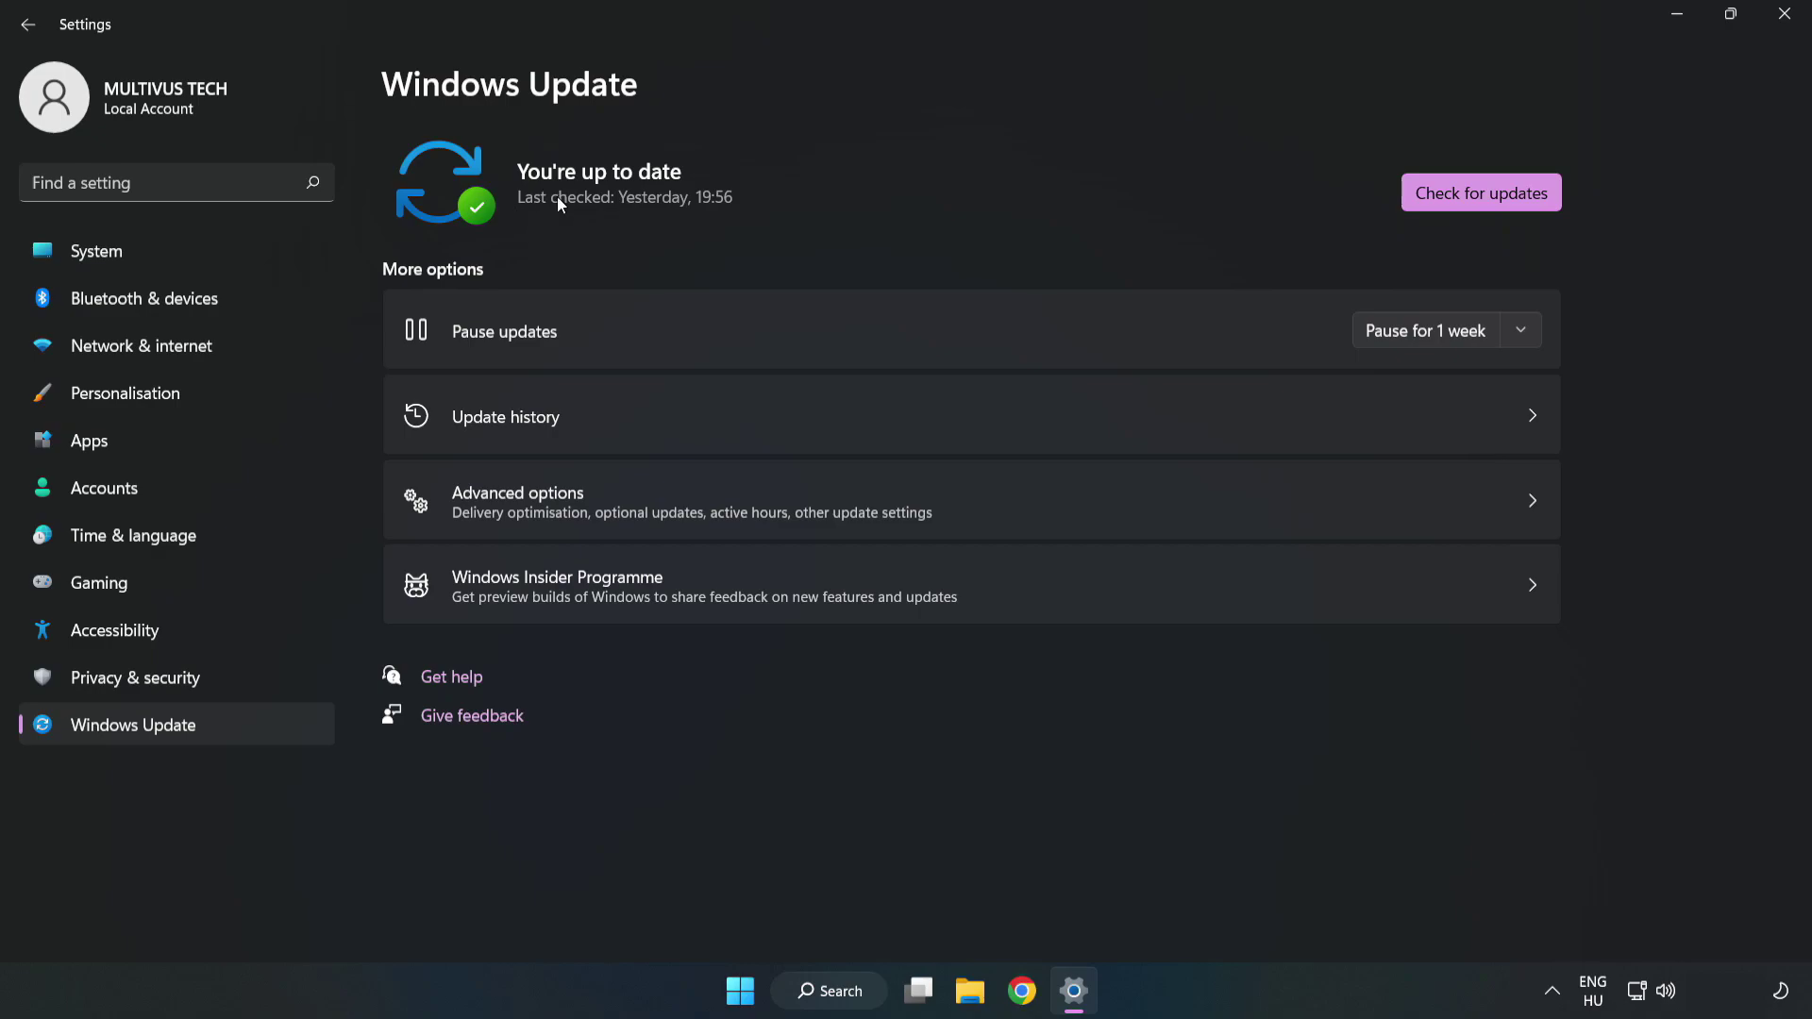
click(1488, 196)
click(1786, 14)
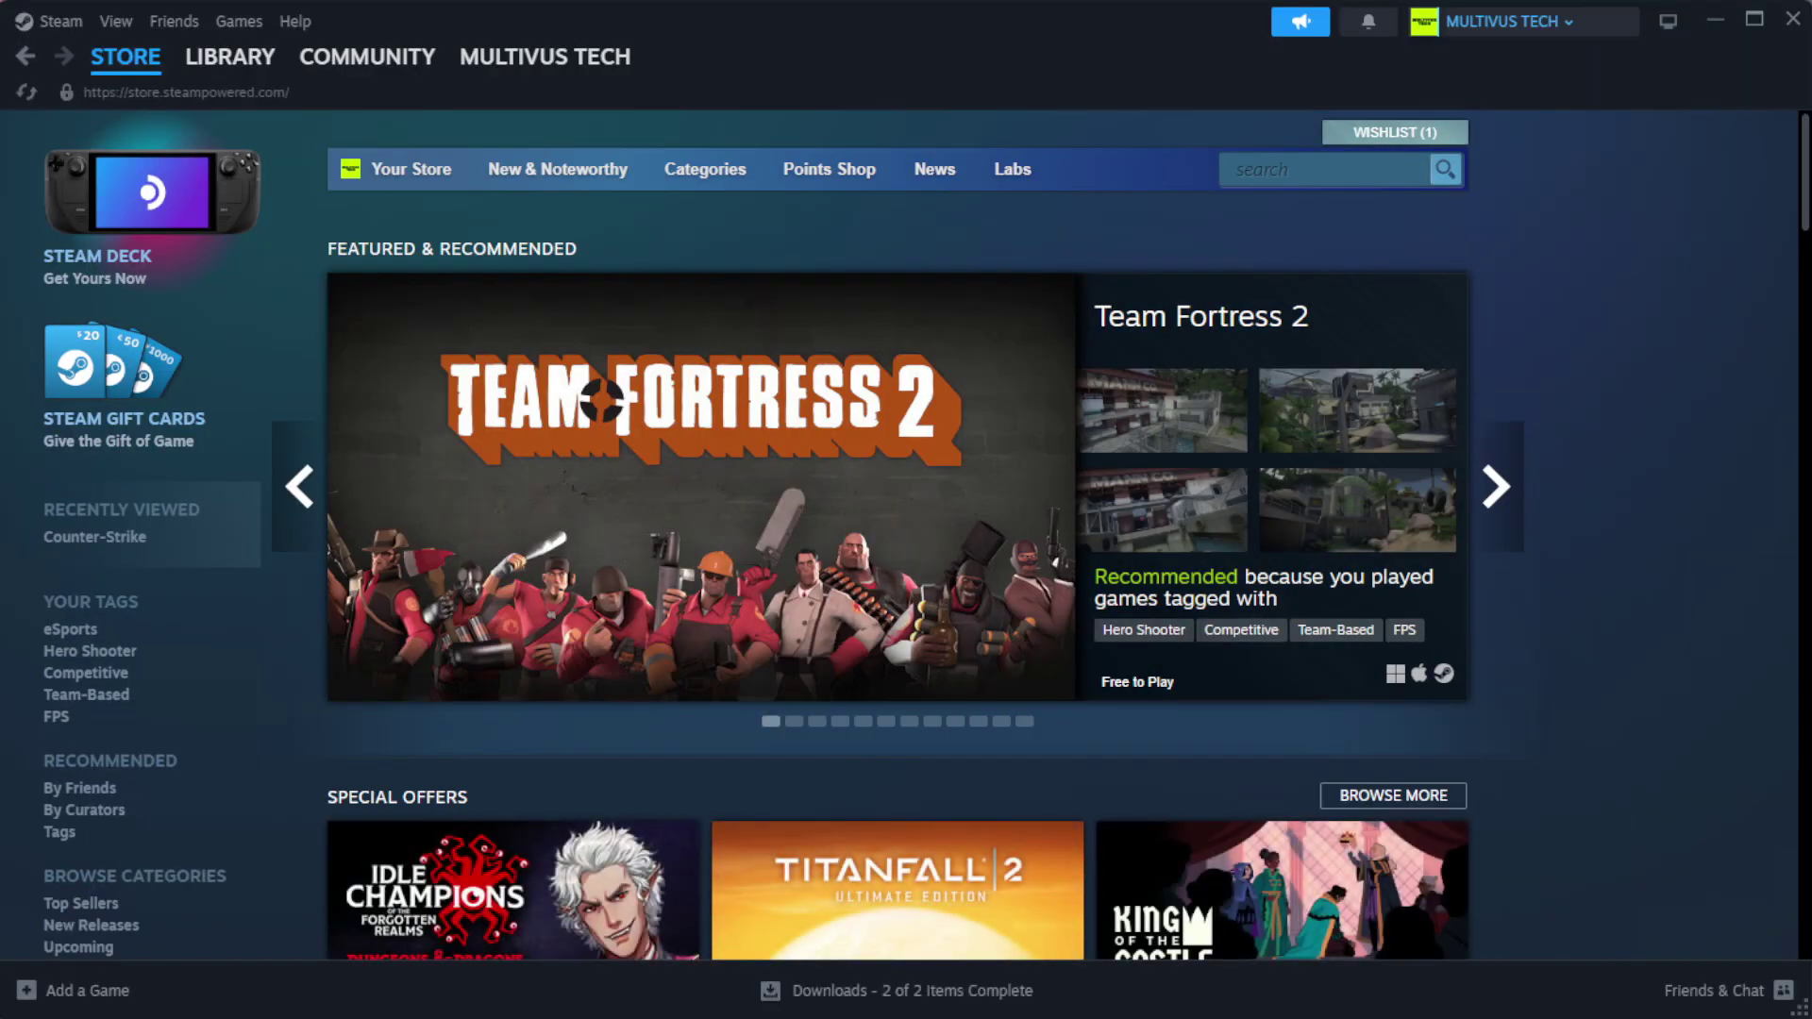
mouse_move(230, 56)
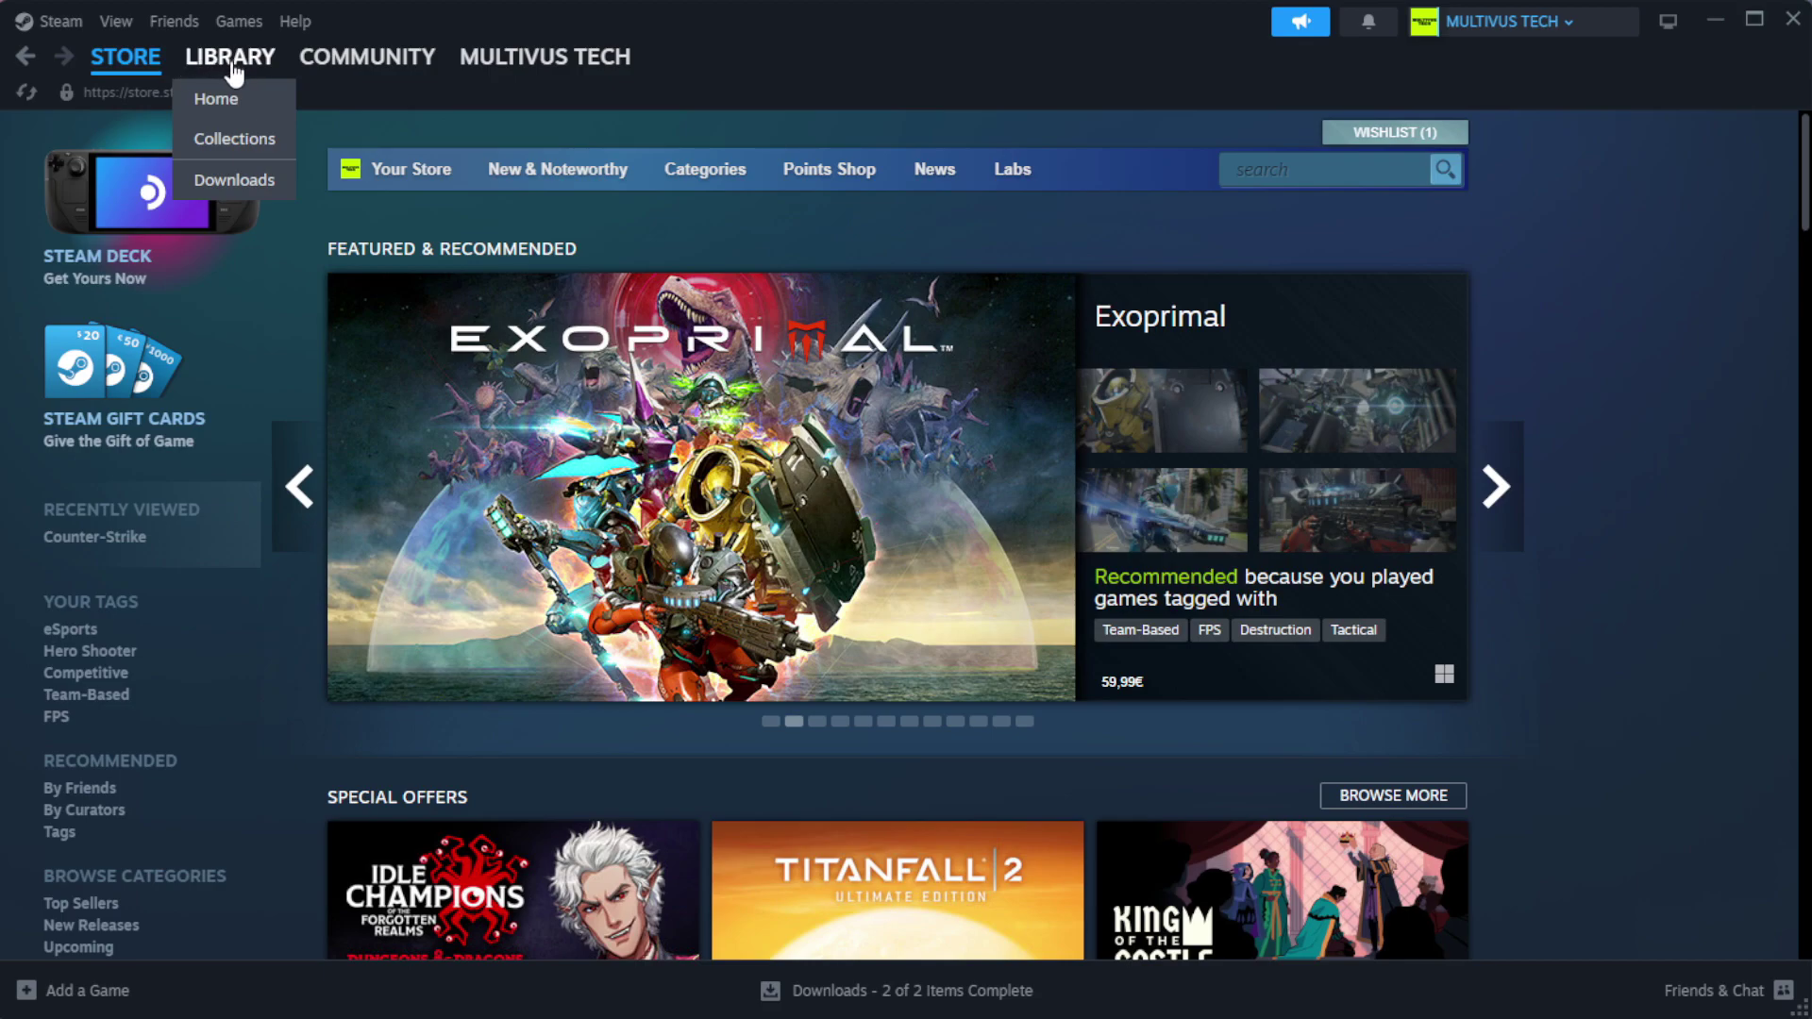
Step: In the Steam Library, bring up the menu for the not-working game under Favorites
click(216, 98)
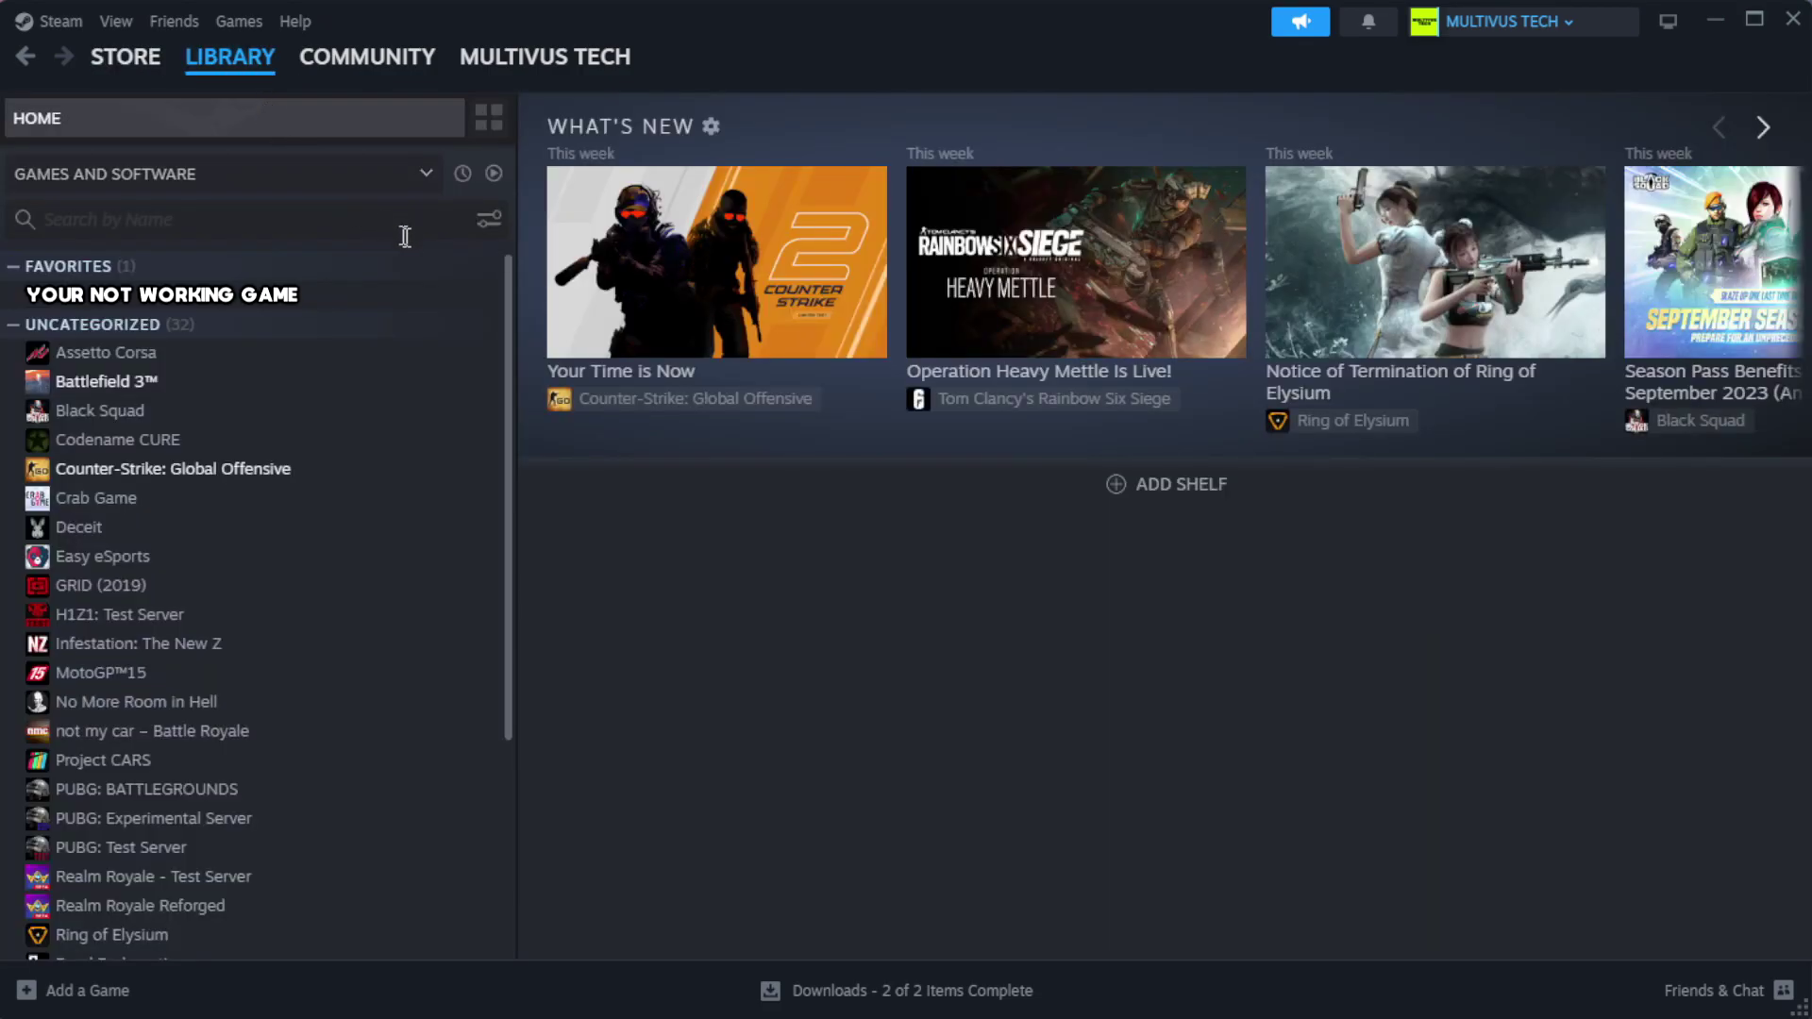
right_click(446, 296)
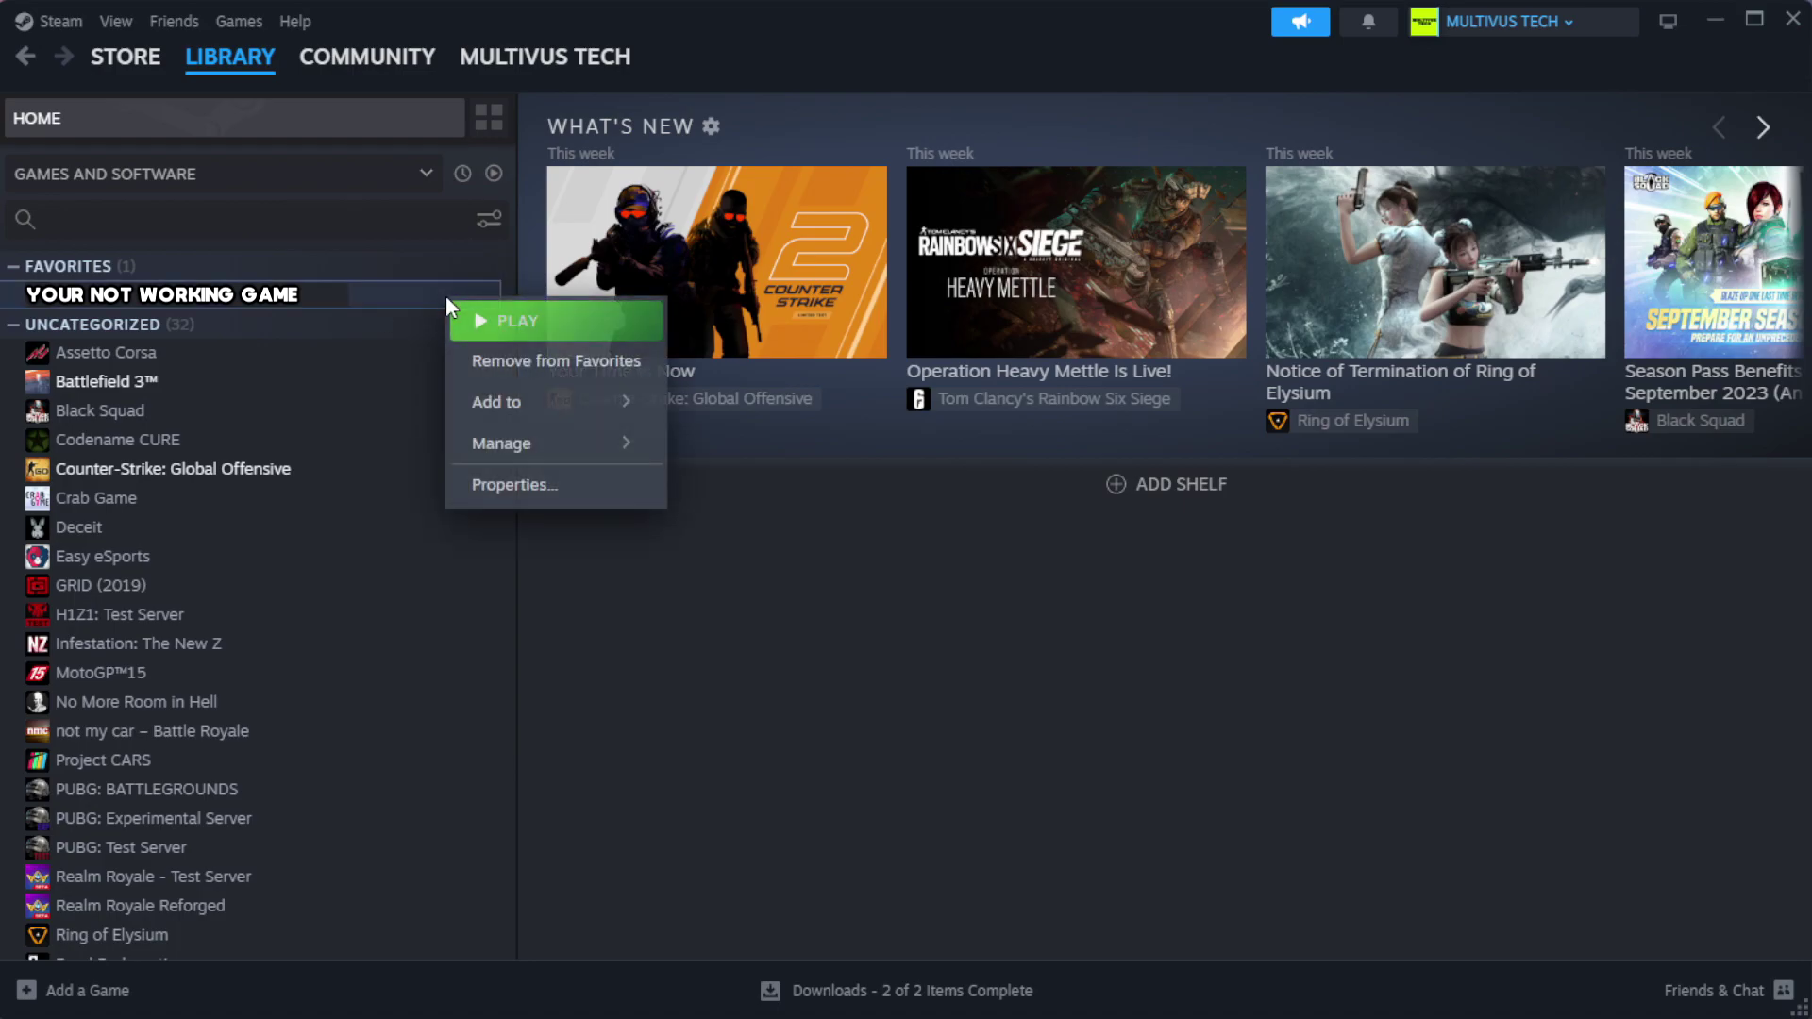
Step: Verify integrity of the game's files from its Installed Files properties, validating all 1039 files
click(566, 486)
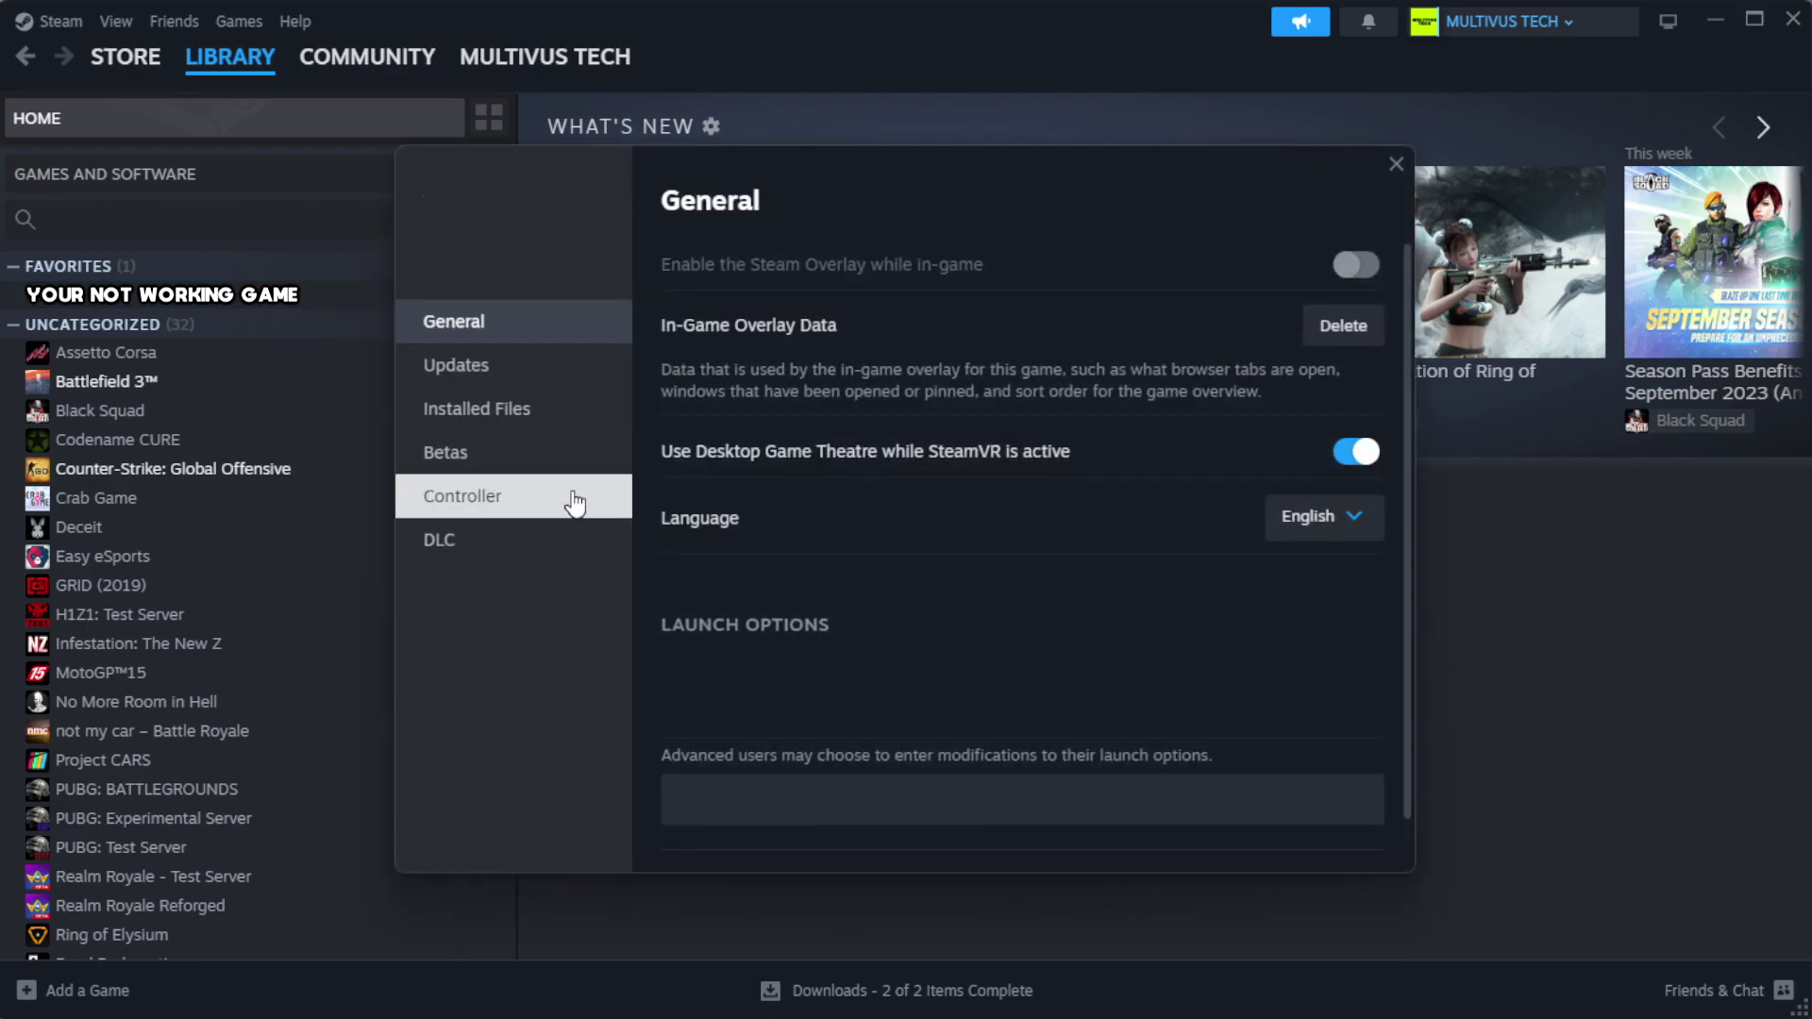
click(594, 420)
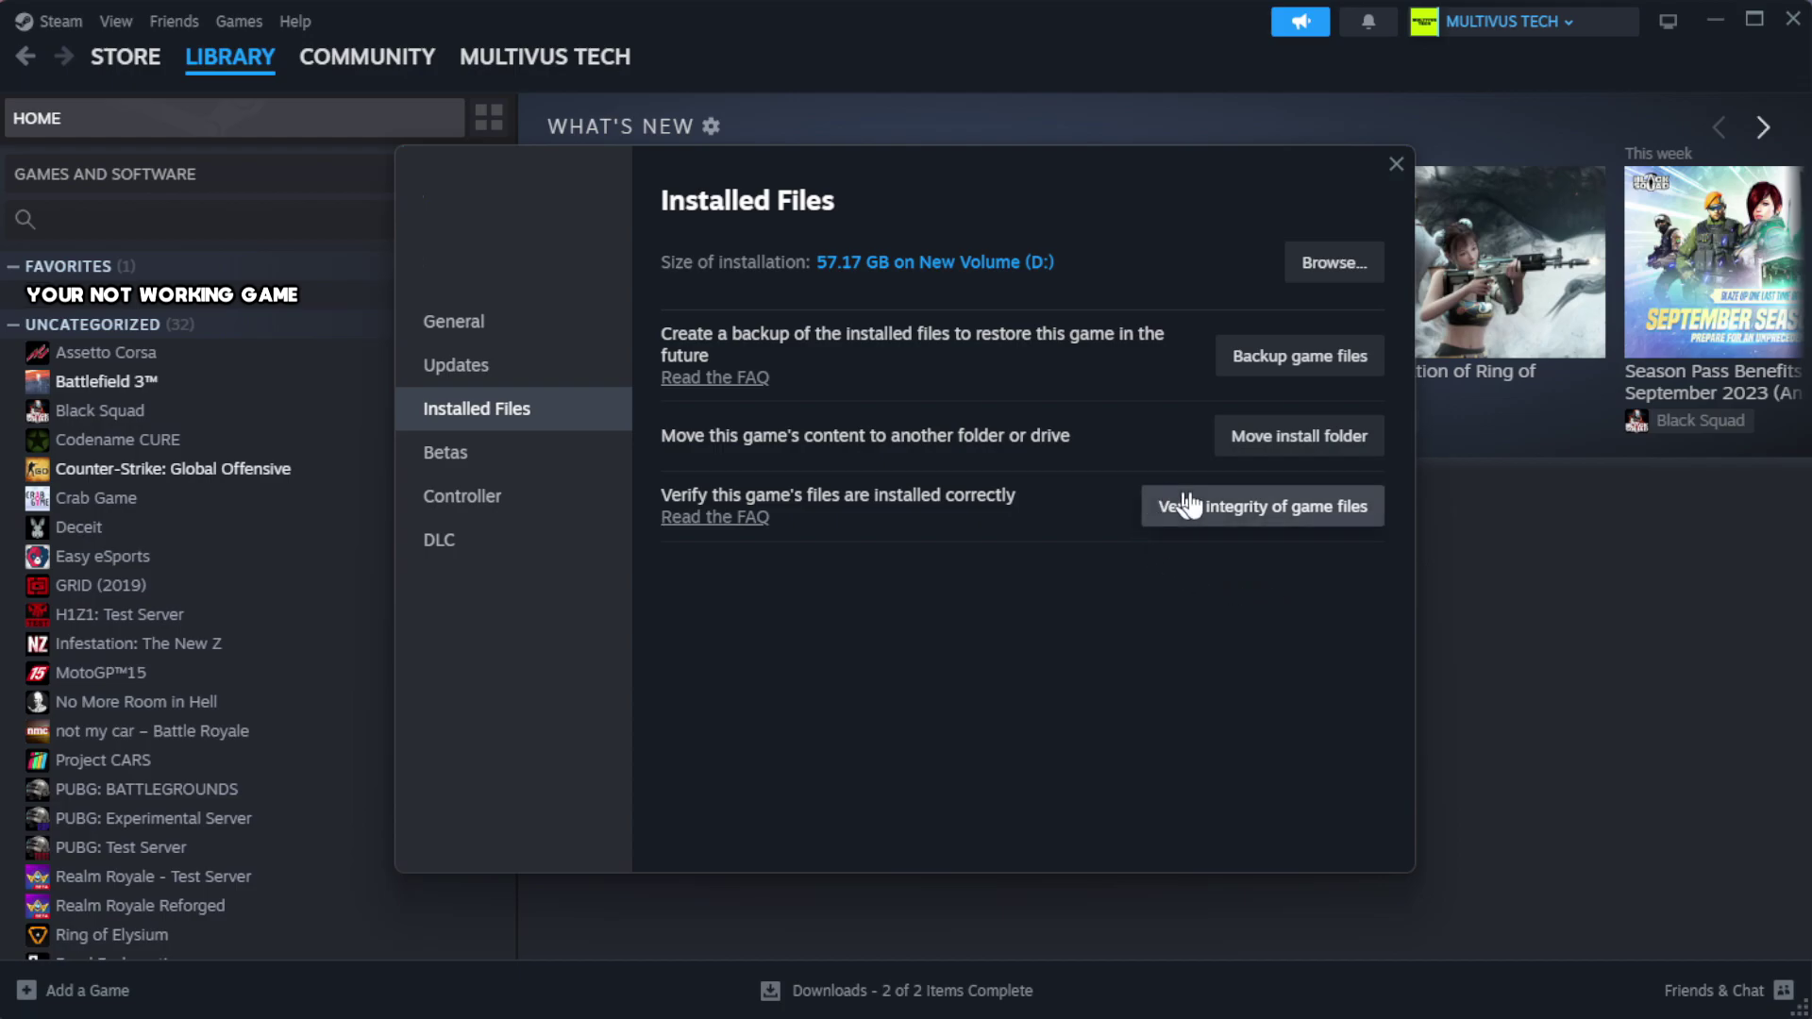
click(1275, 525)
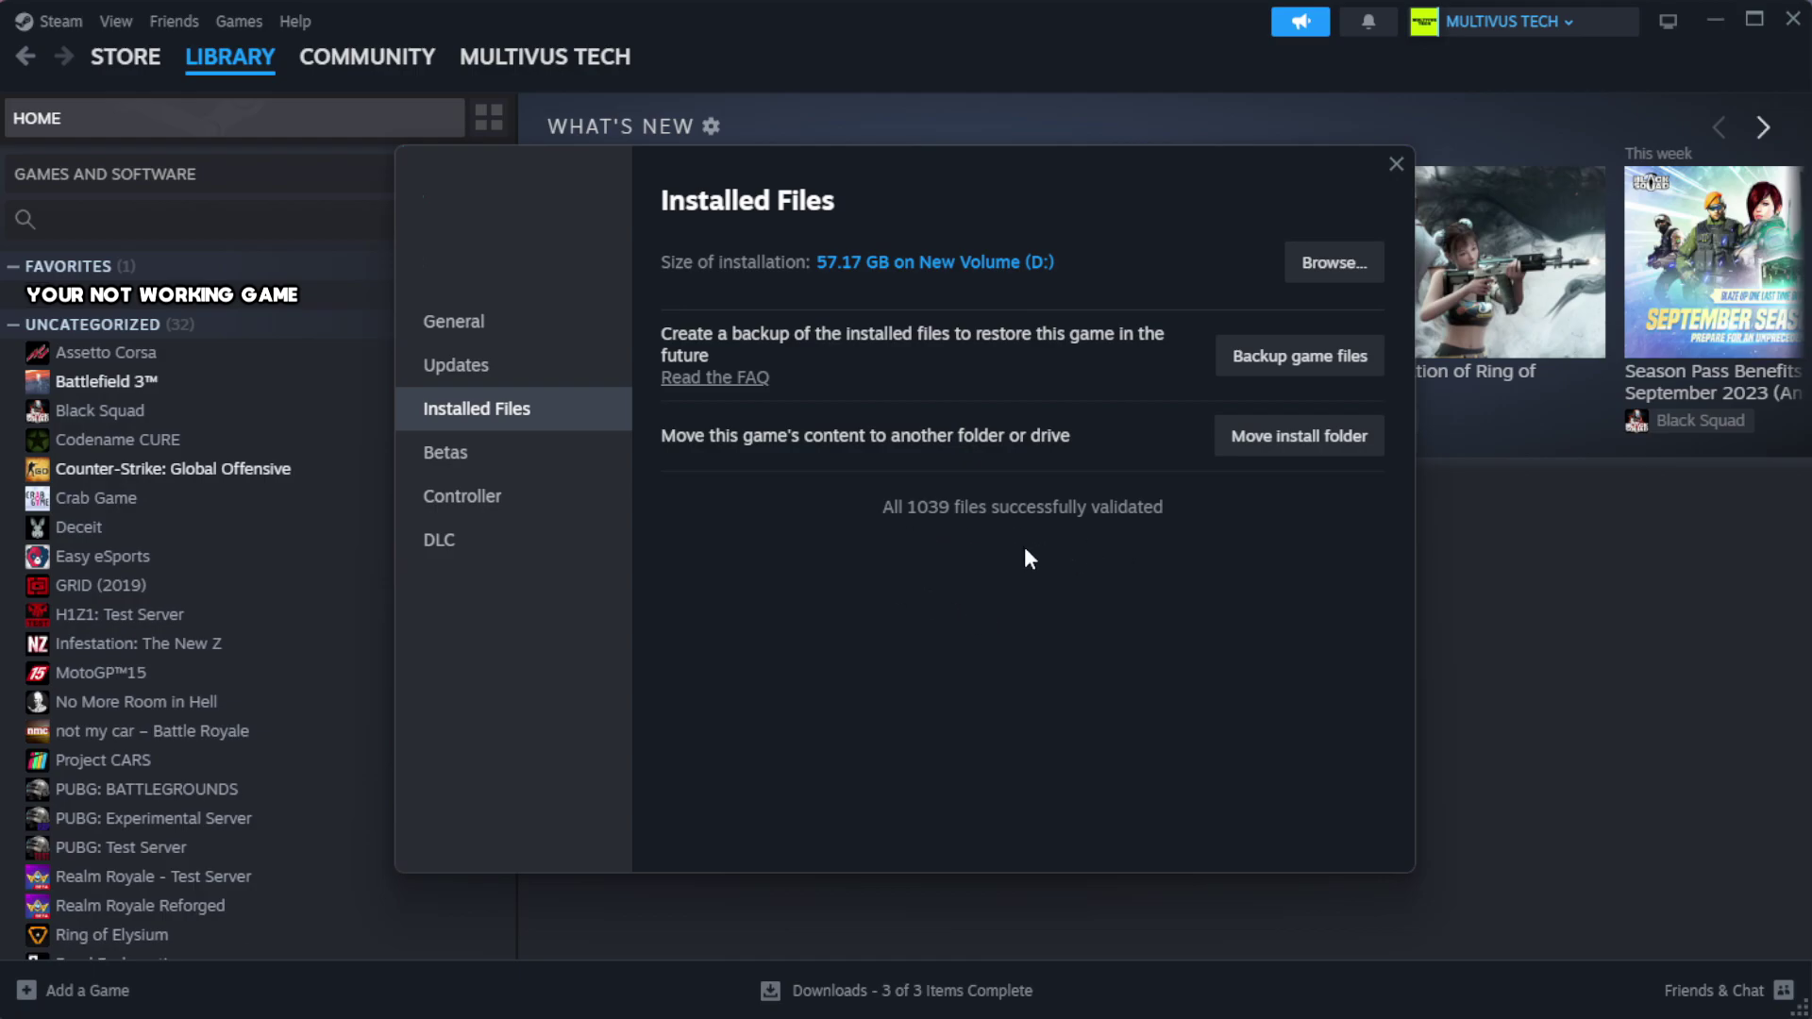
Step: Browse to the game's install folder and bring up the YOUR NOT WORKING GAME shortcut's menu
click(1333, 261)
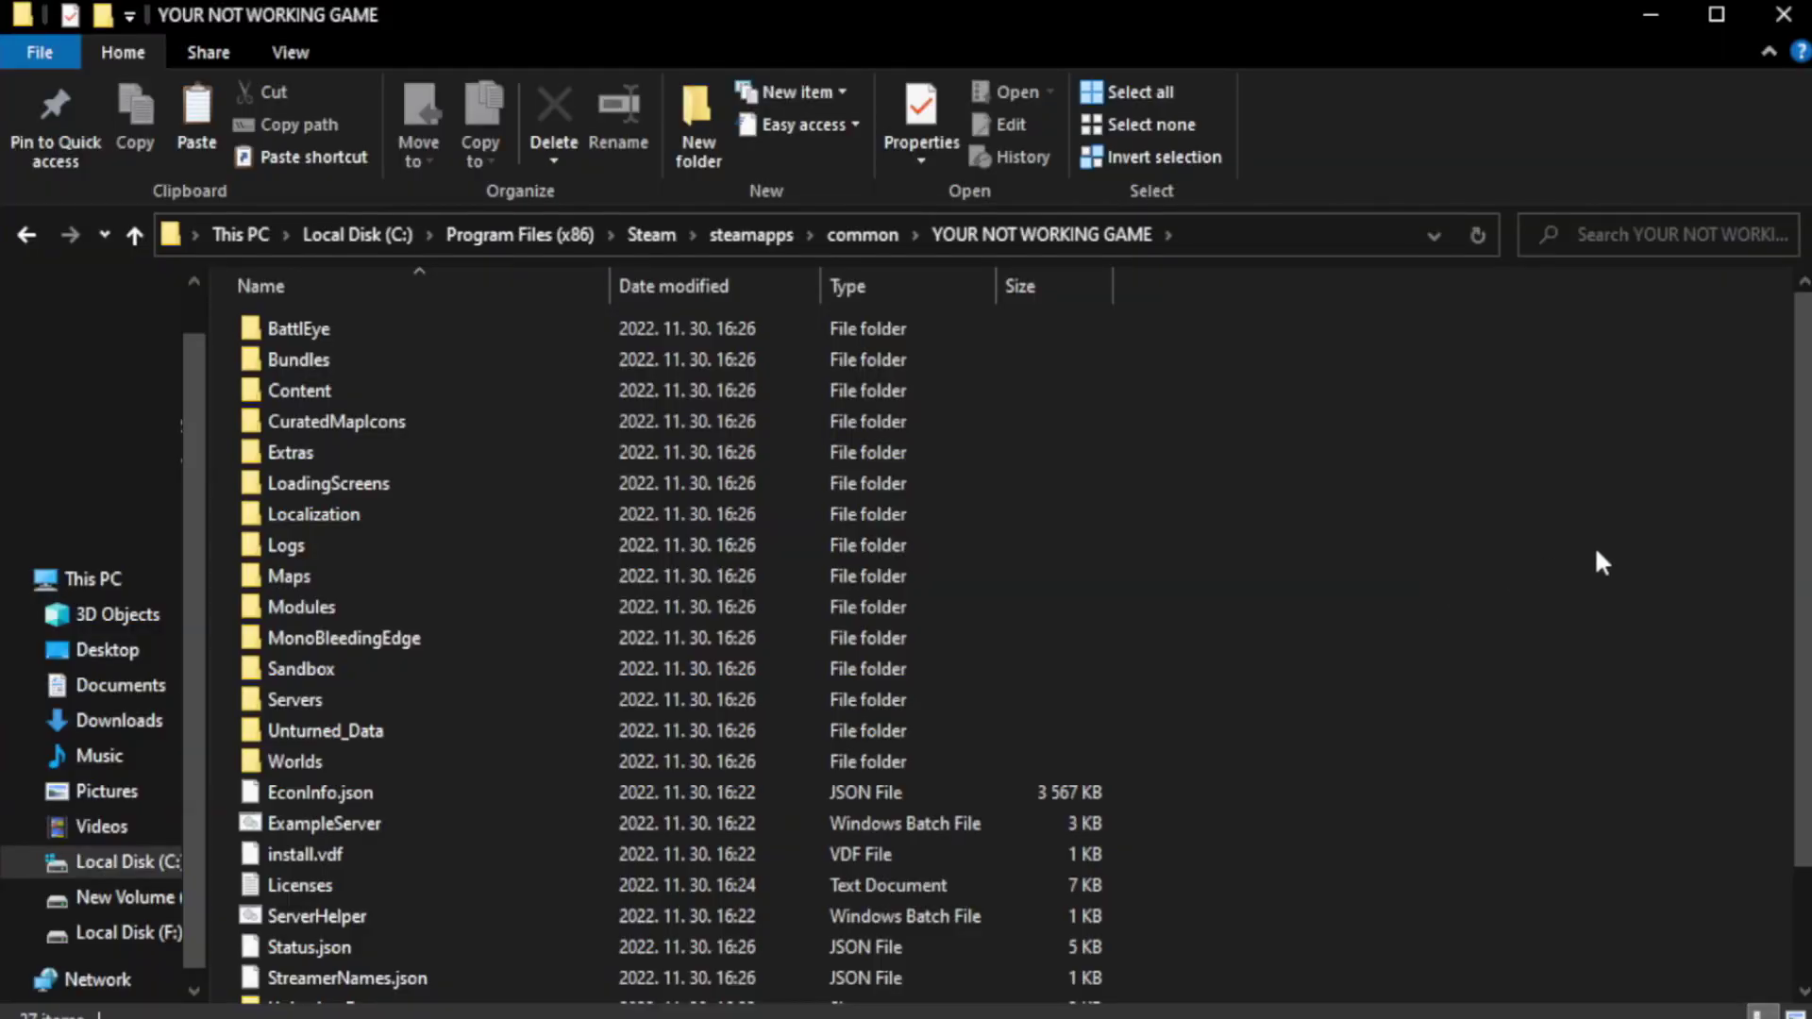
drag(1806, 510, 1808, 678)
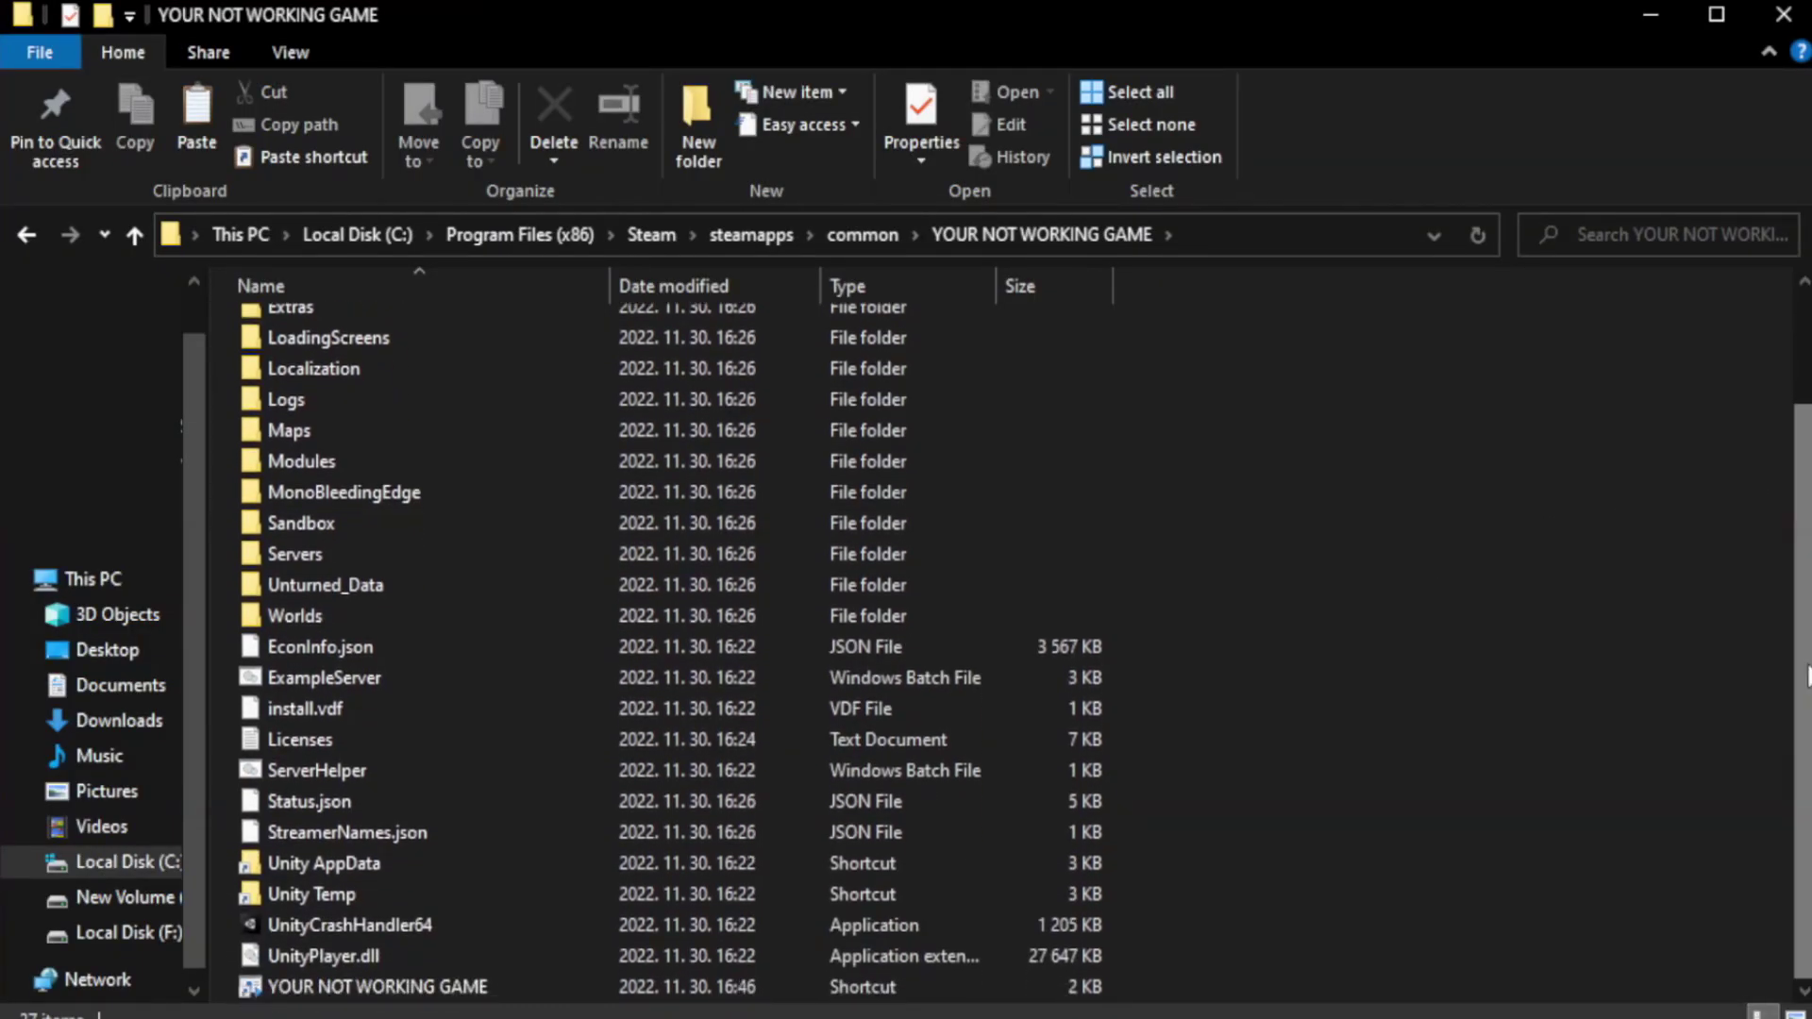
click(892, 987)
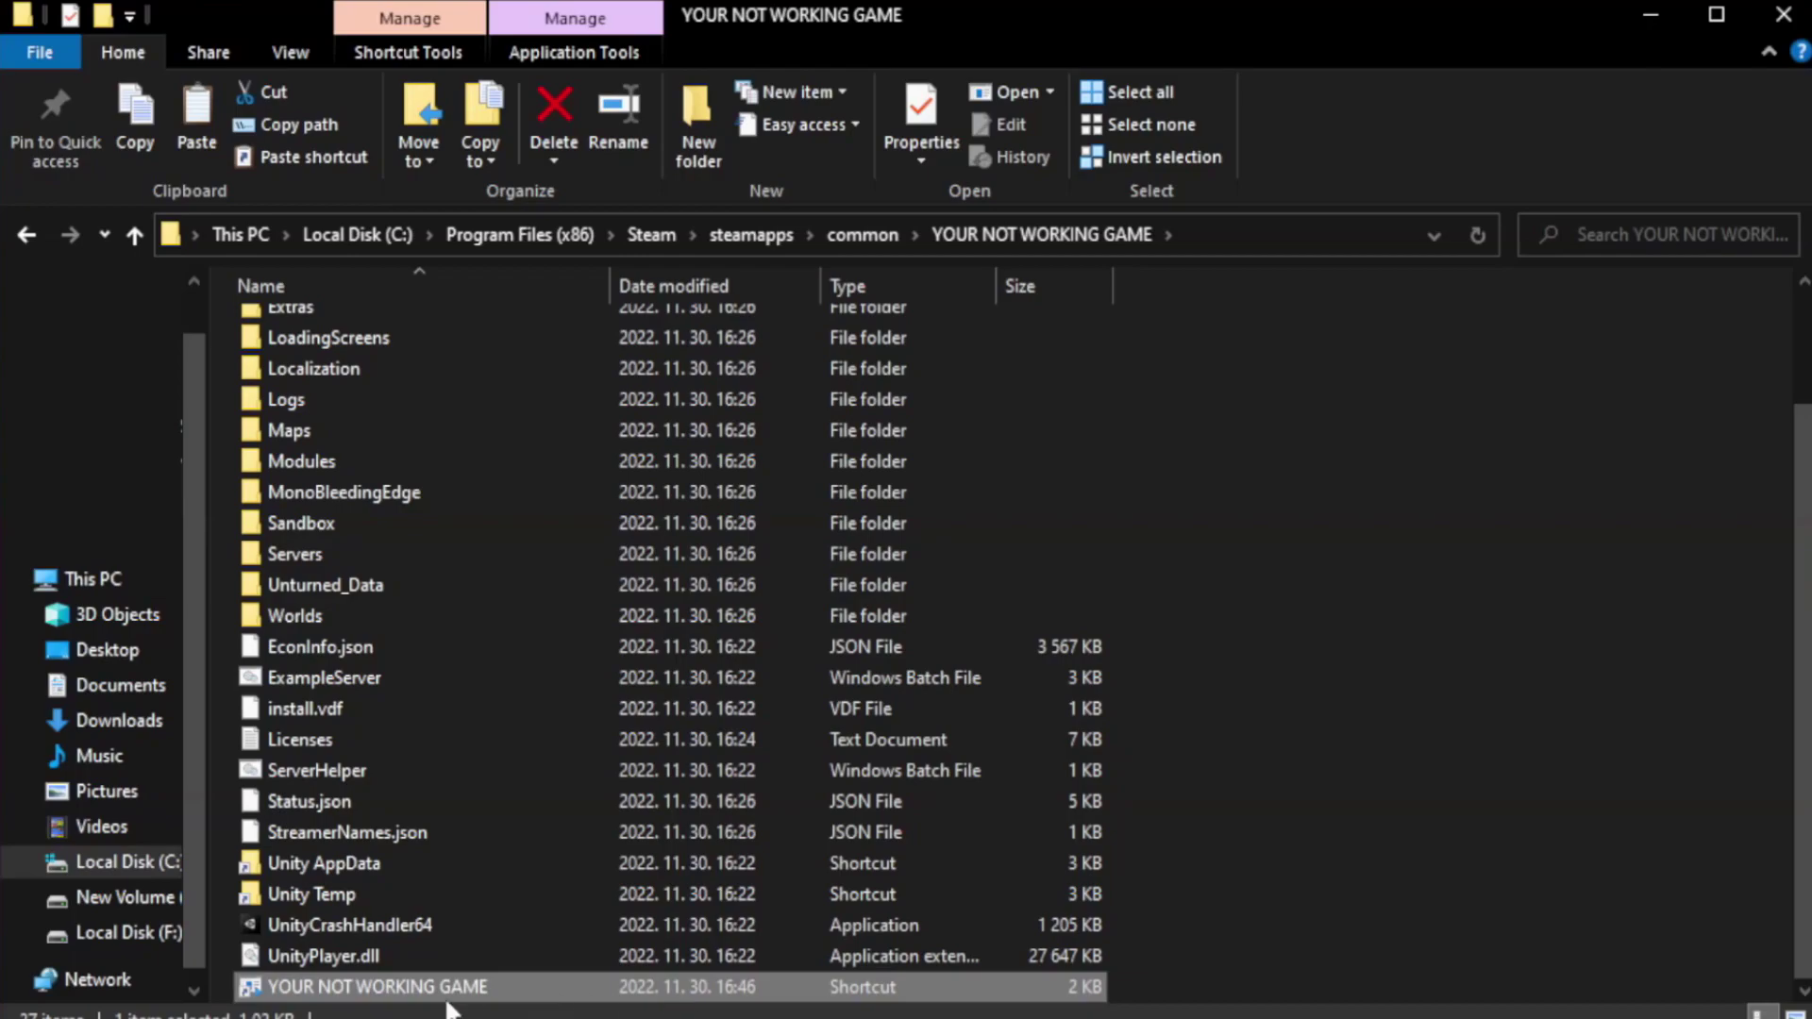
right_click(604, 987)
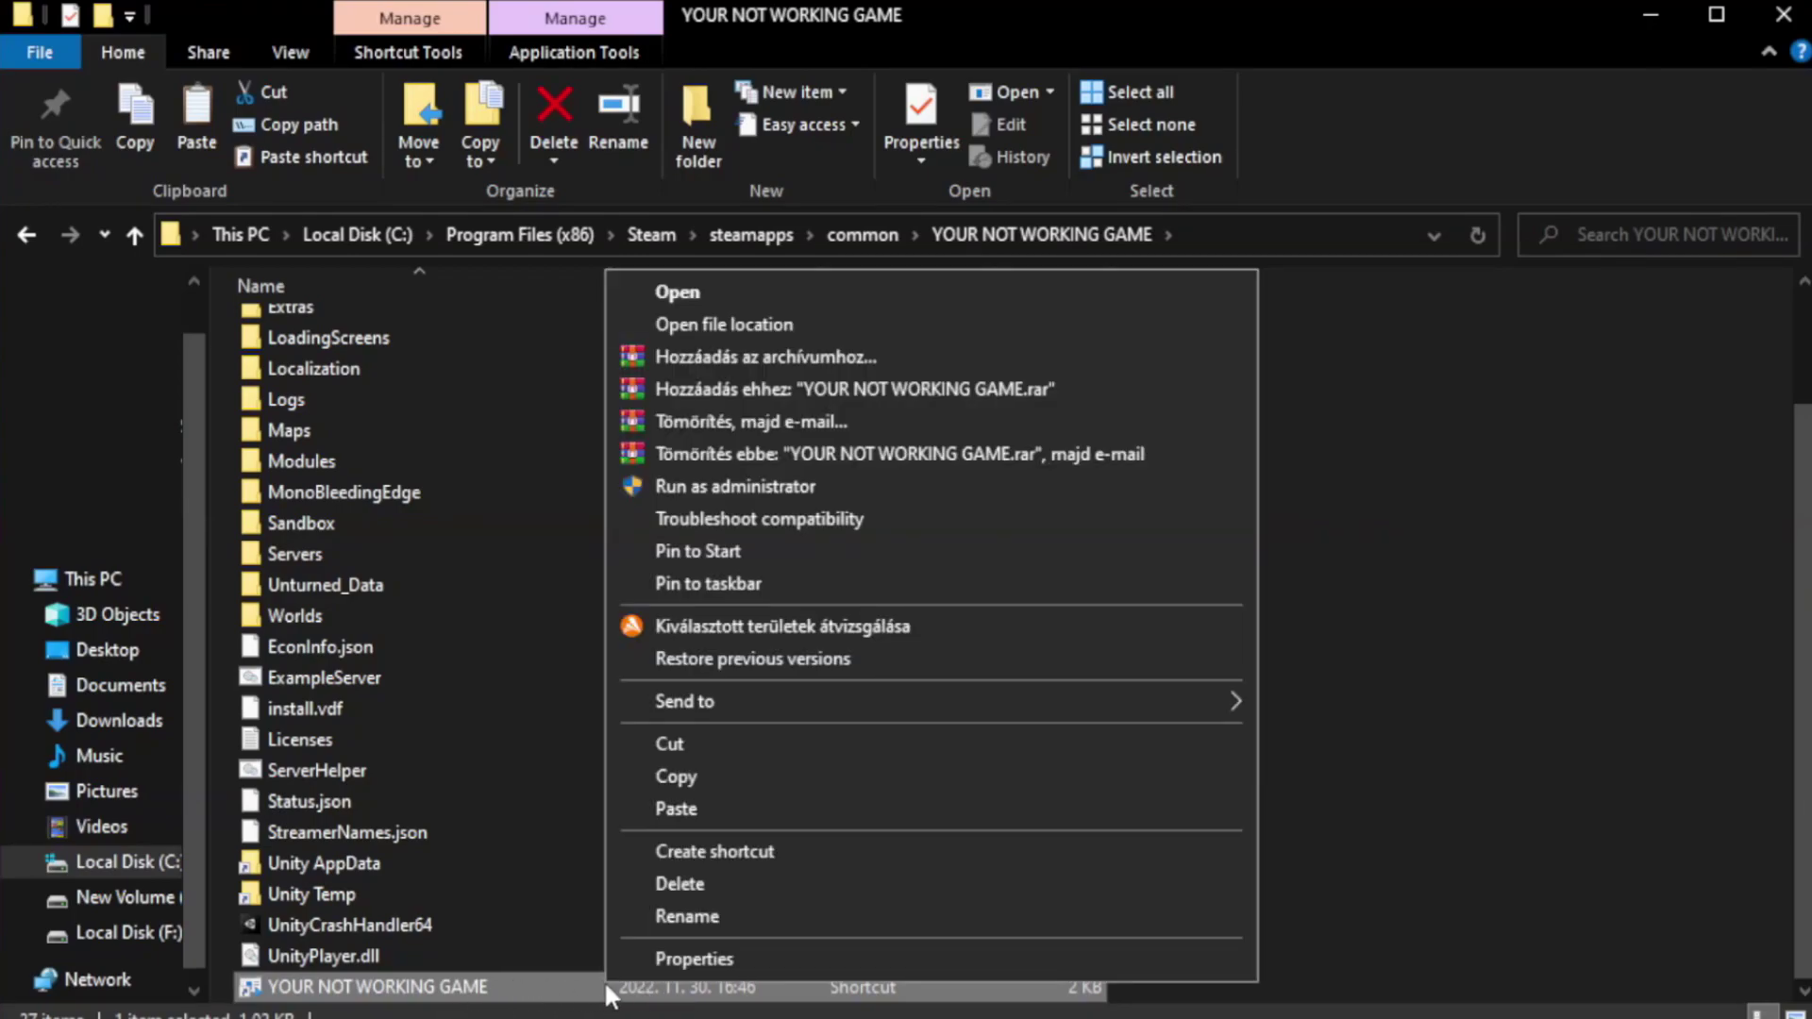
Step: Give the shortcut Windows 8 compatibility mode and disabled fullscreen optimizations, then apply and confirm
click(923, 958)
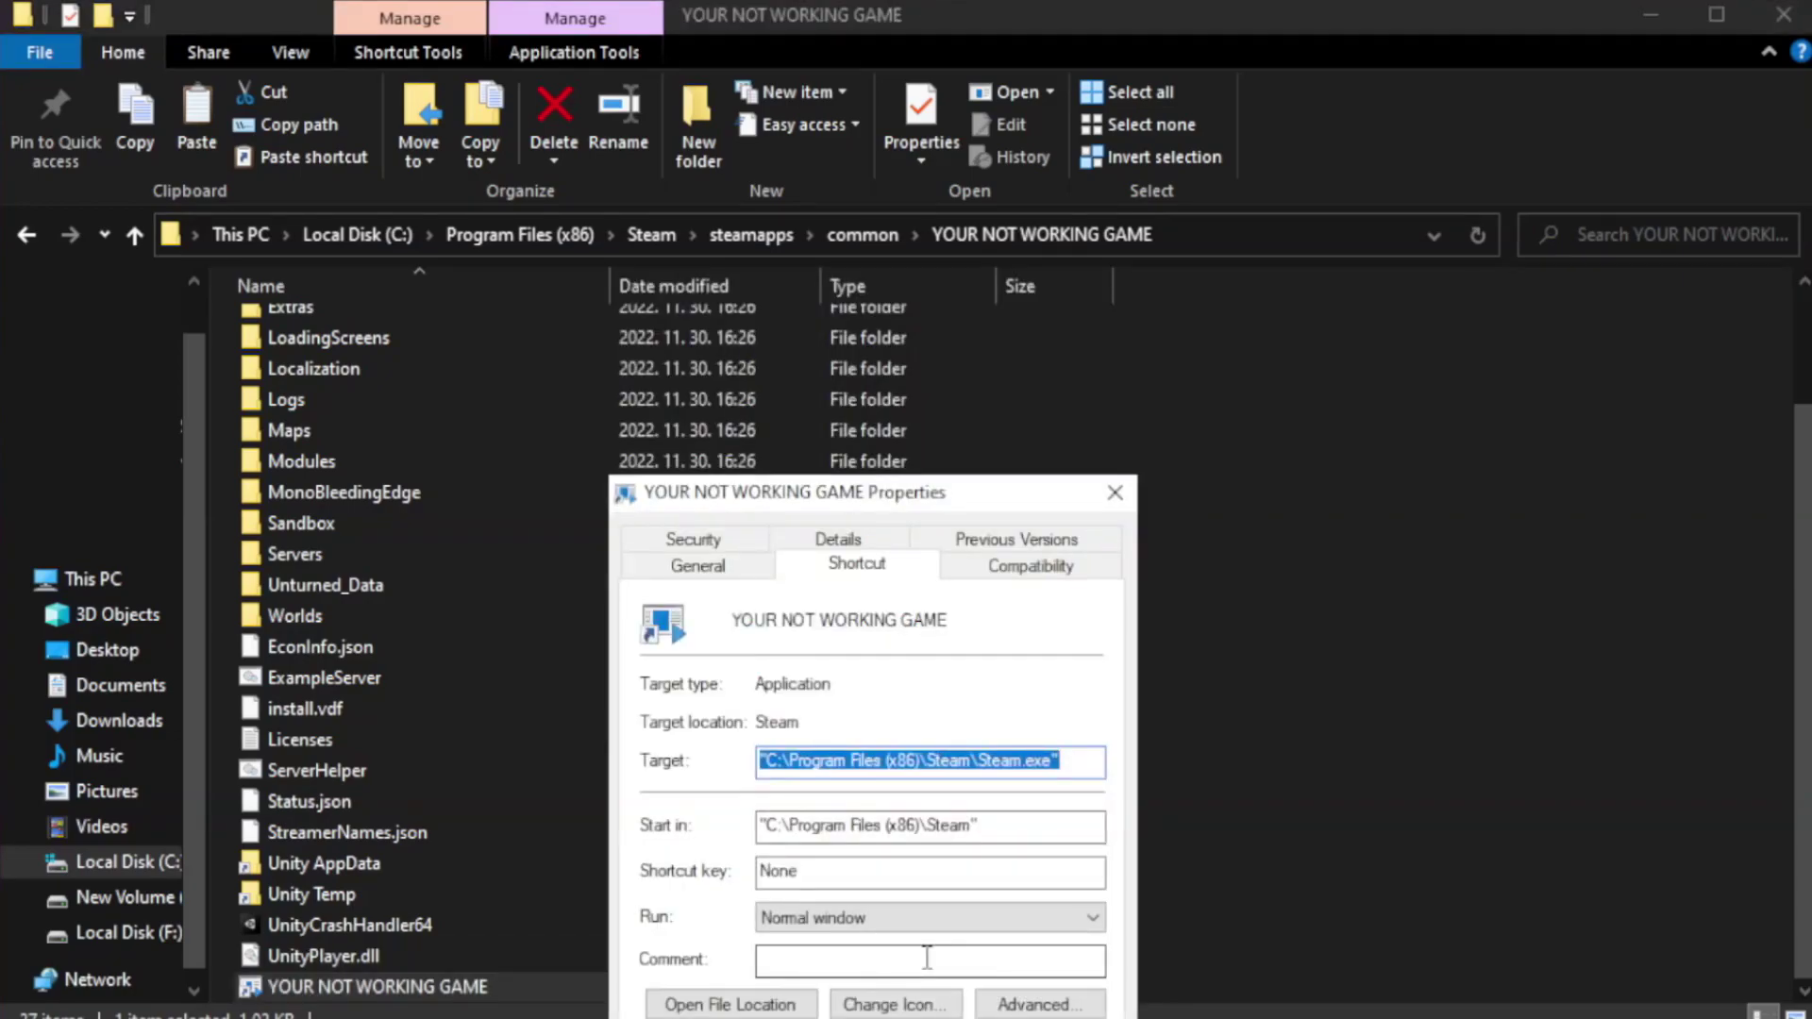
drag(911, 496, 911, 181)
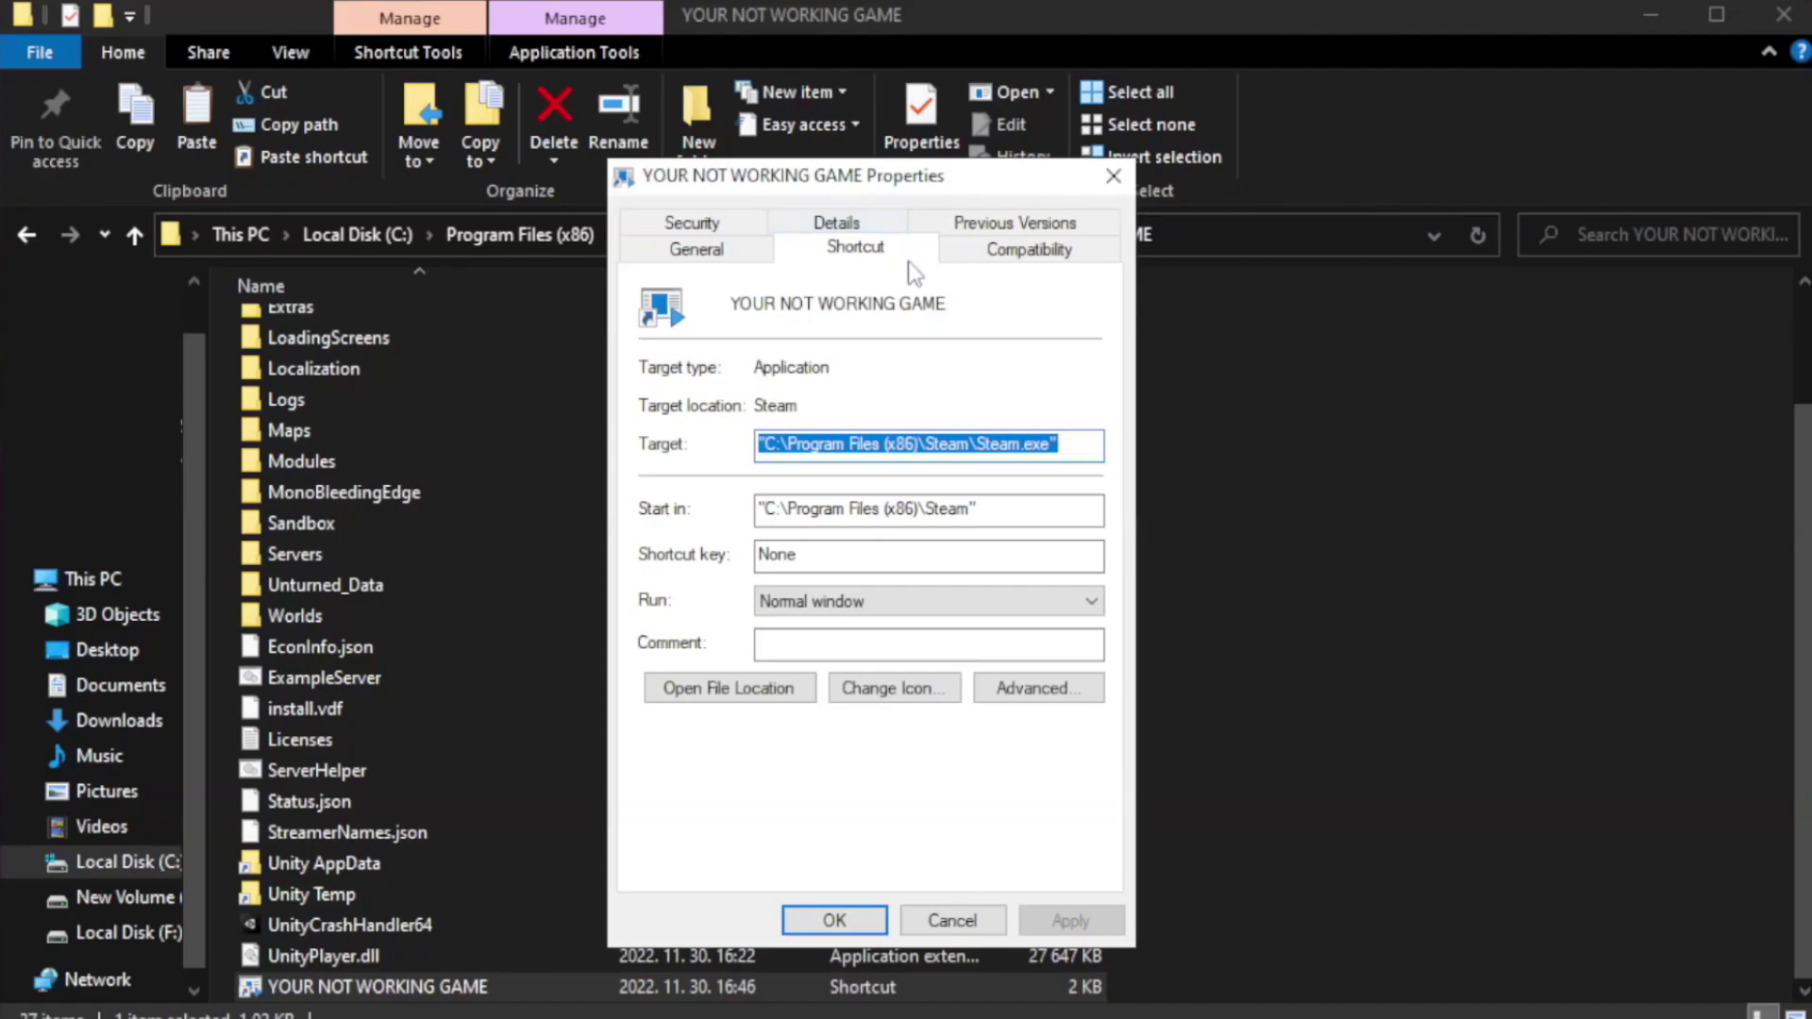
click(1023, 256)
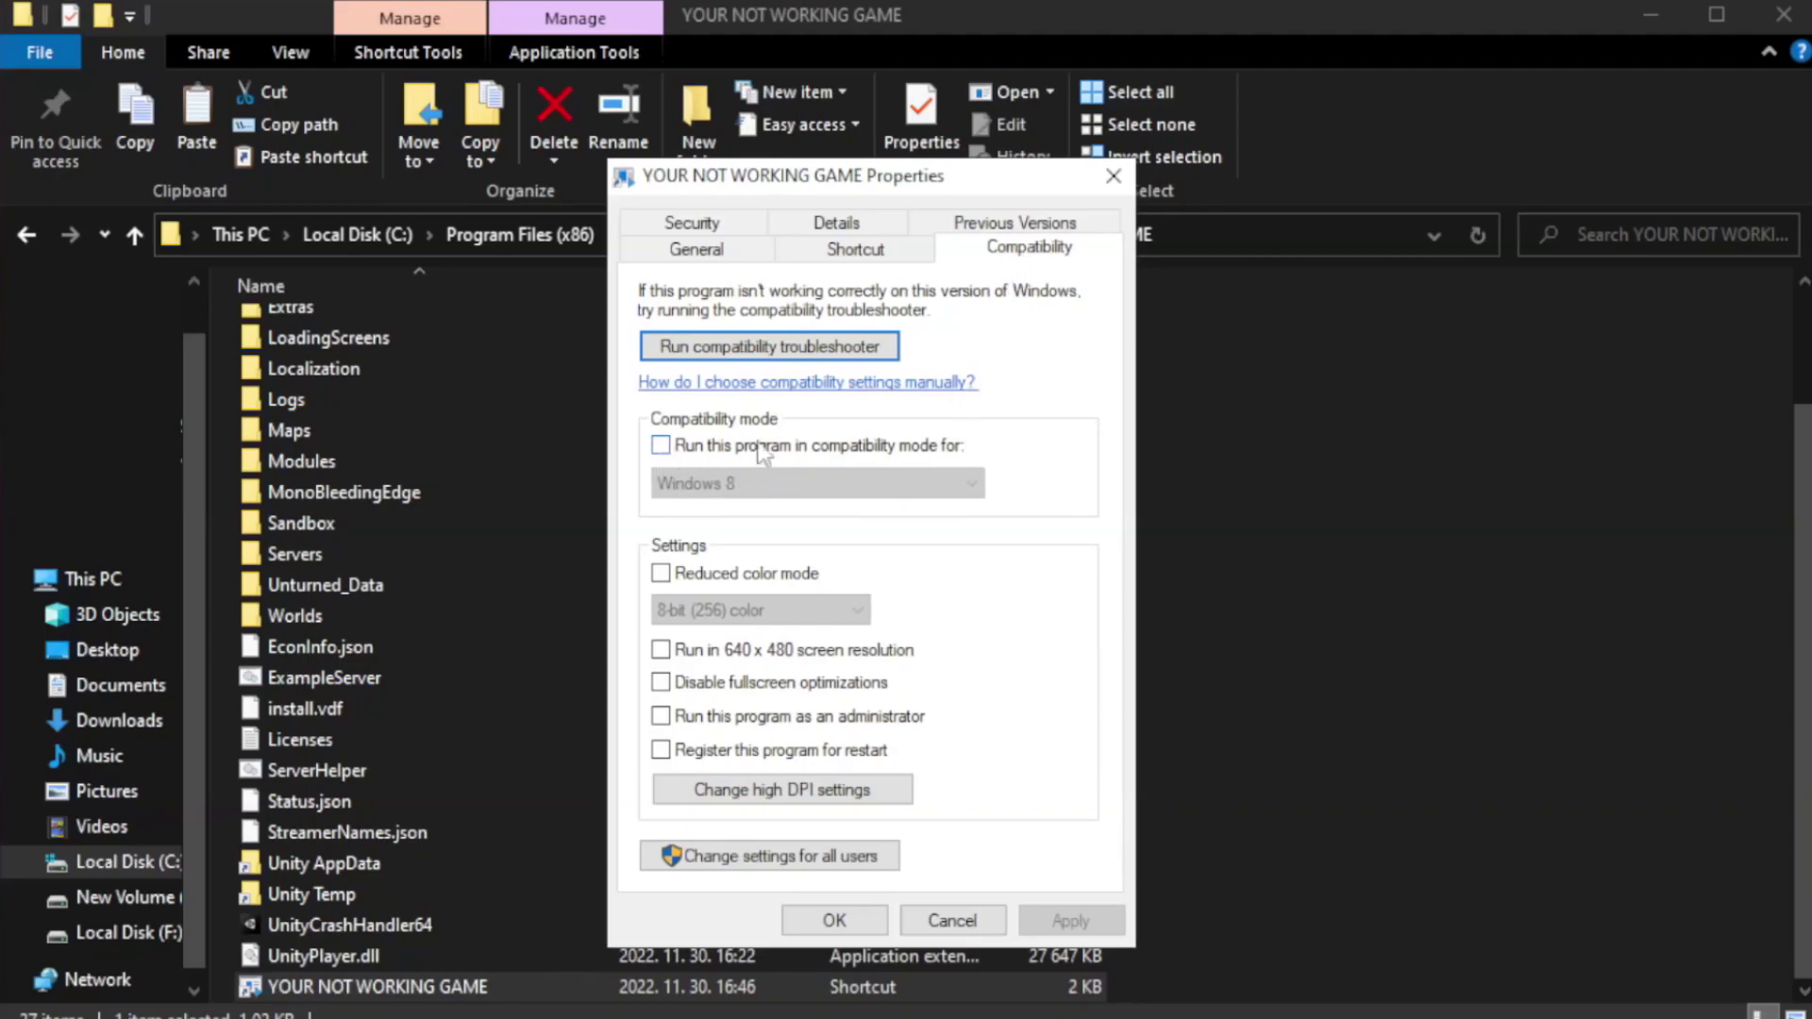
click(709, 448)
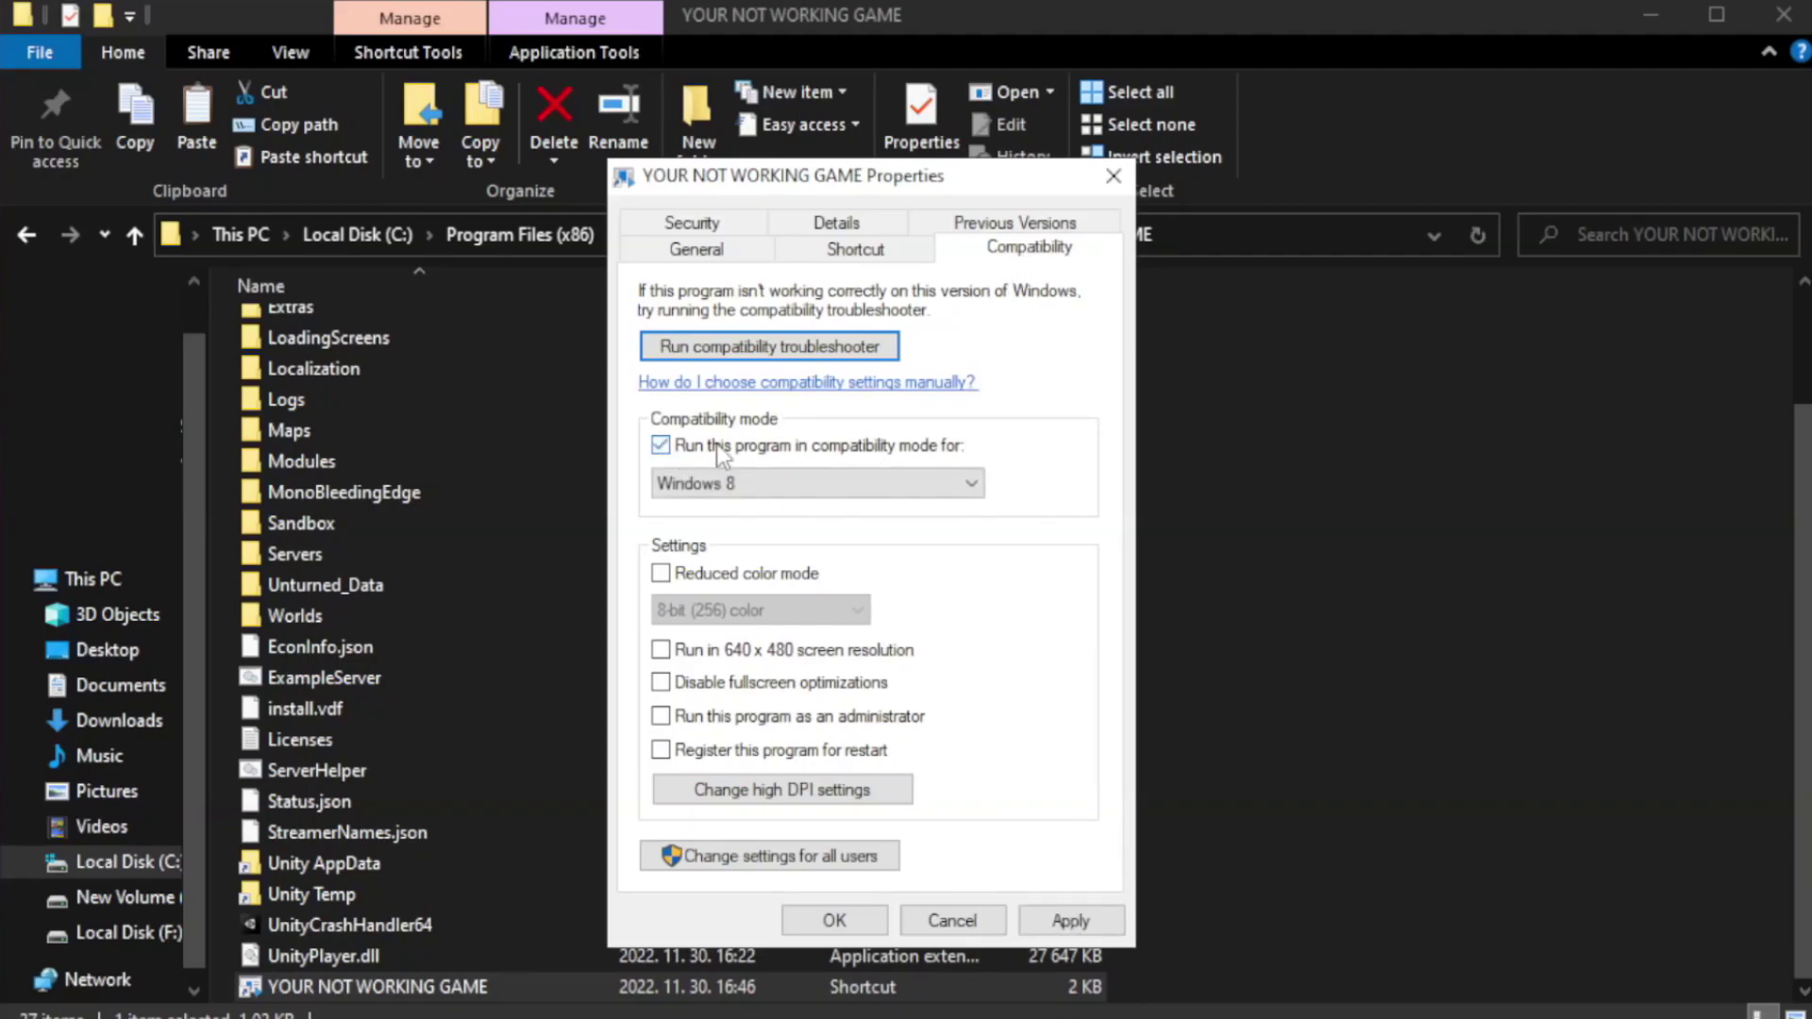
click(815, 482)
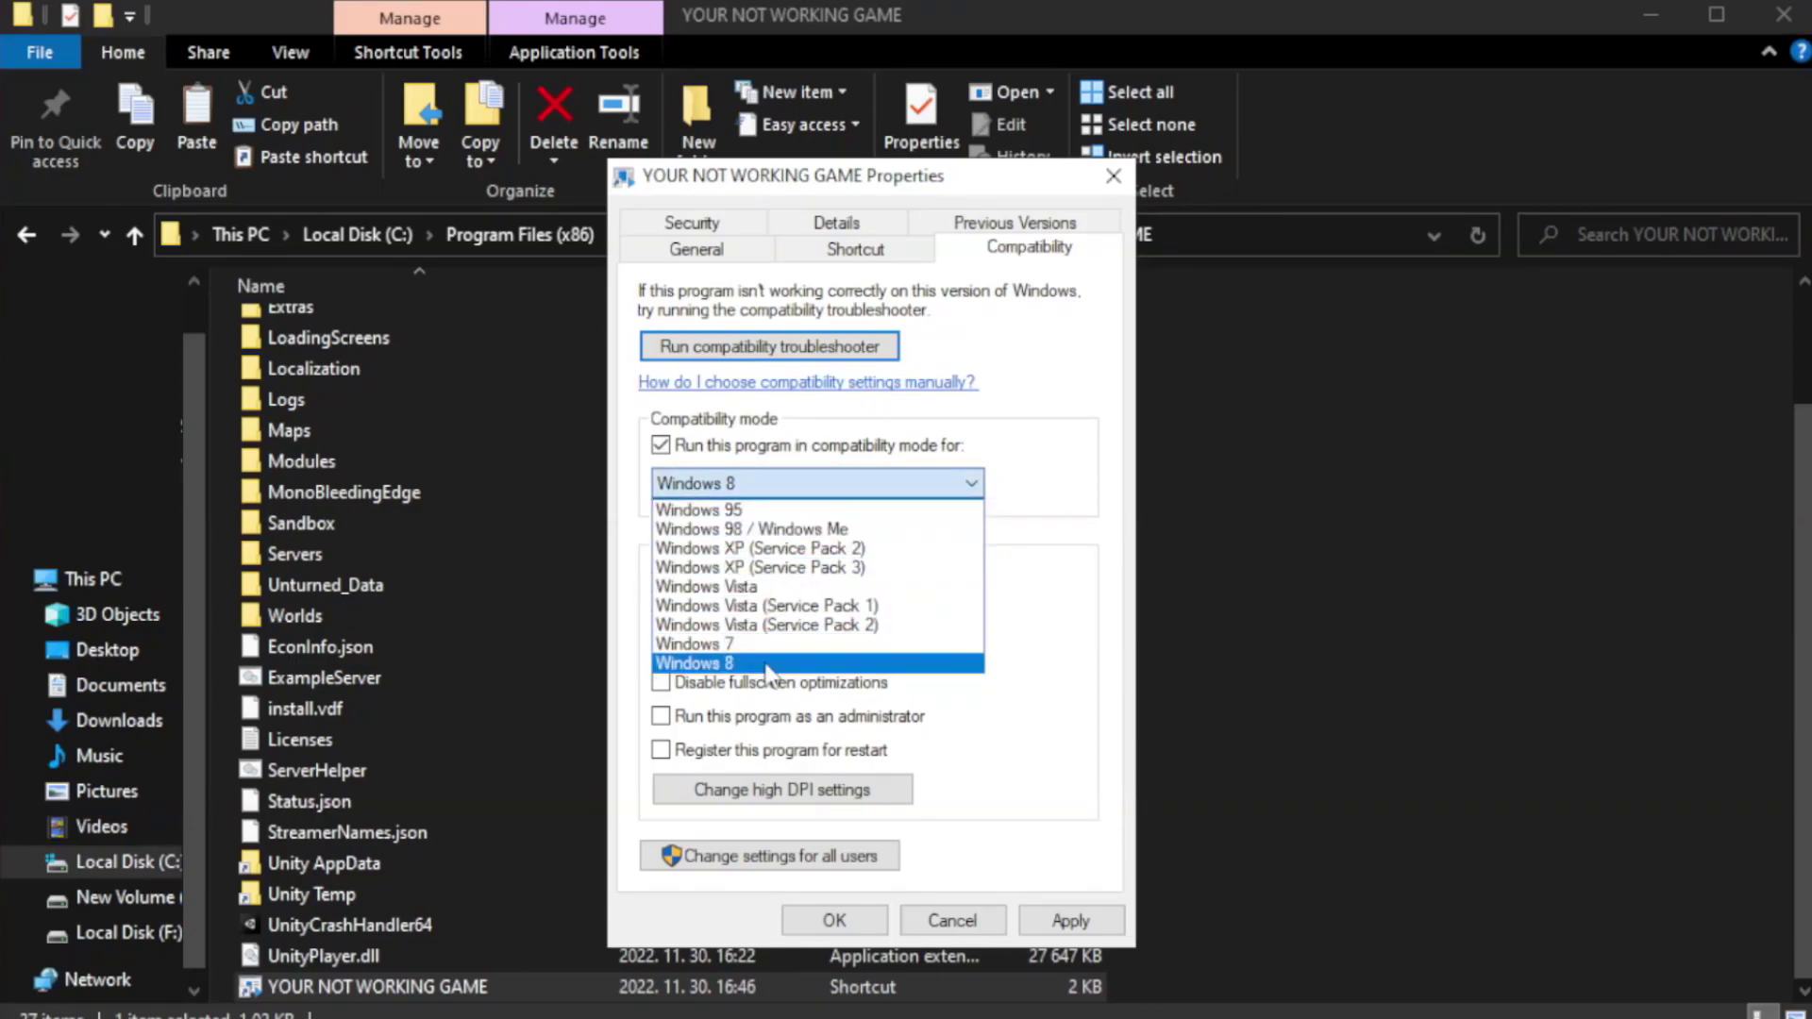
click(768, 667)
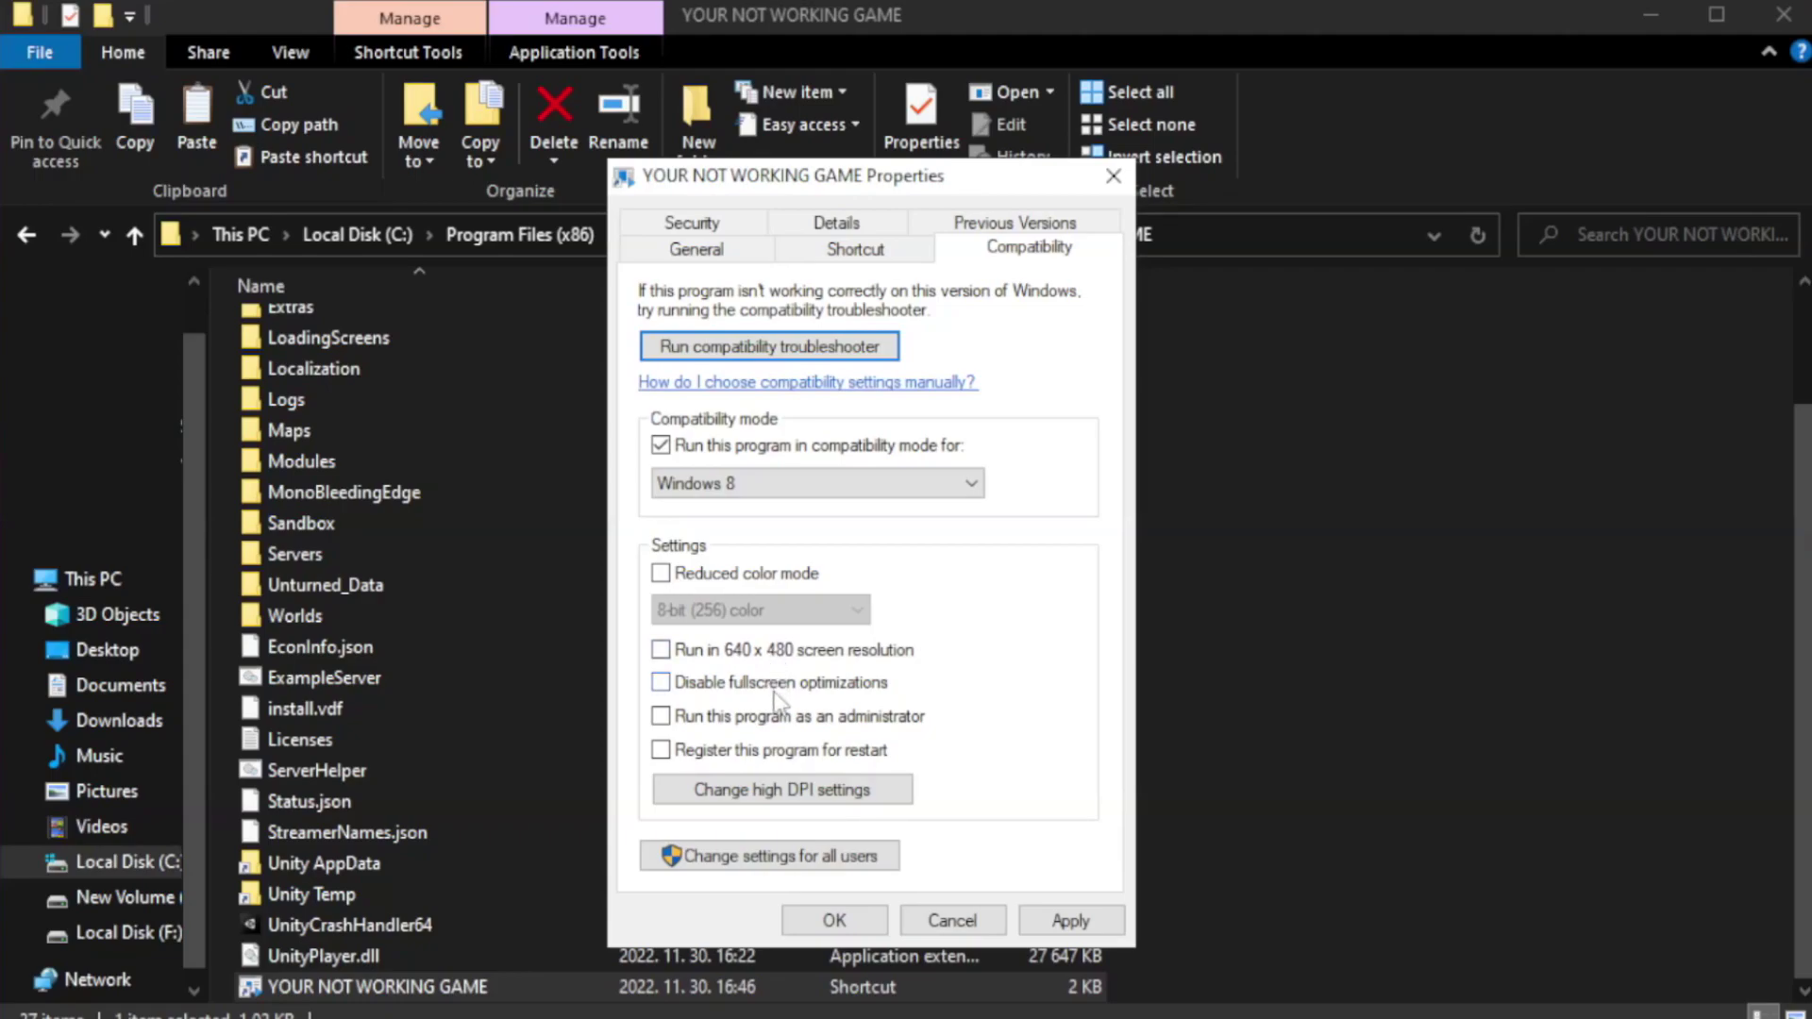
click(710, 693)
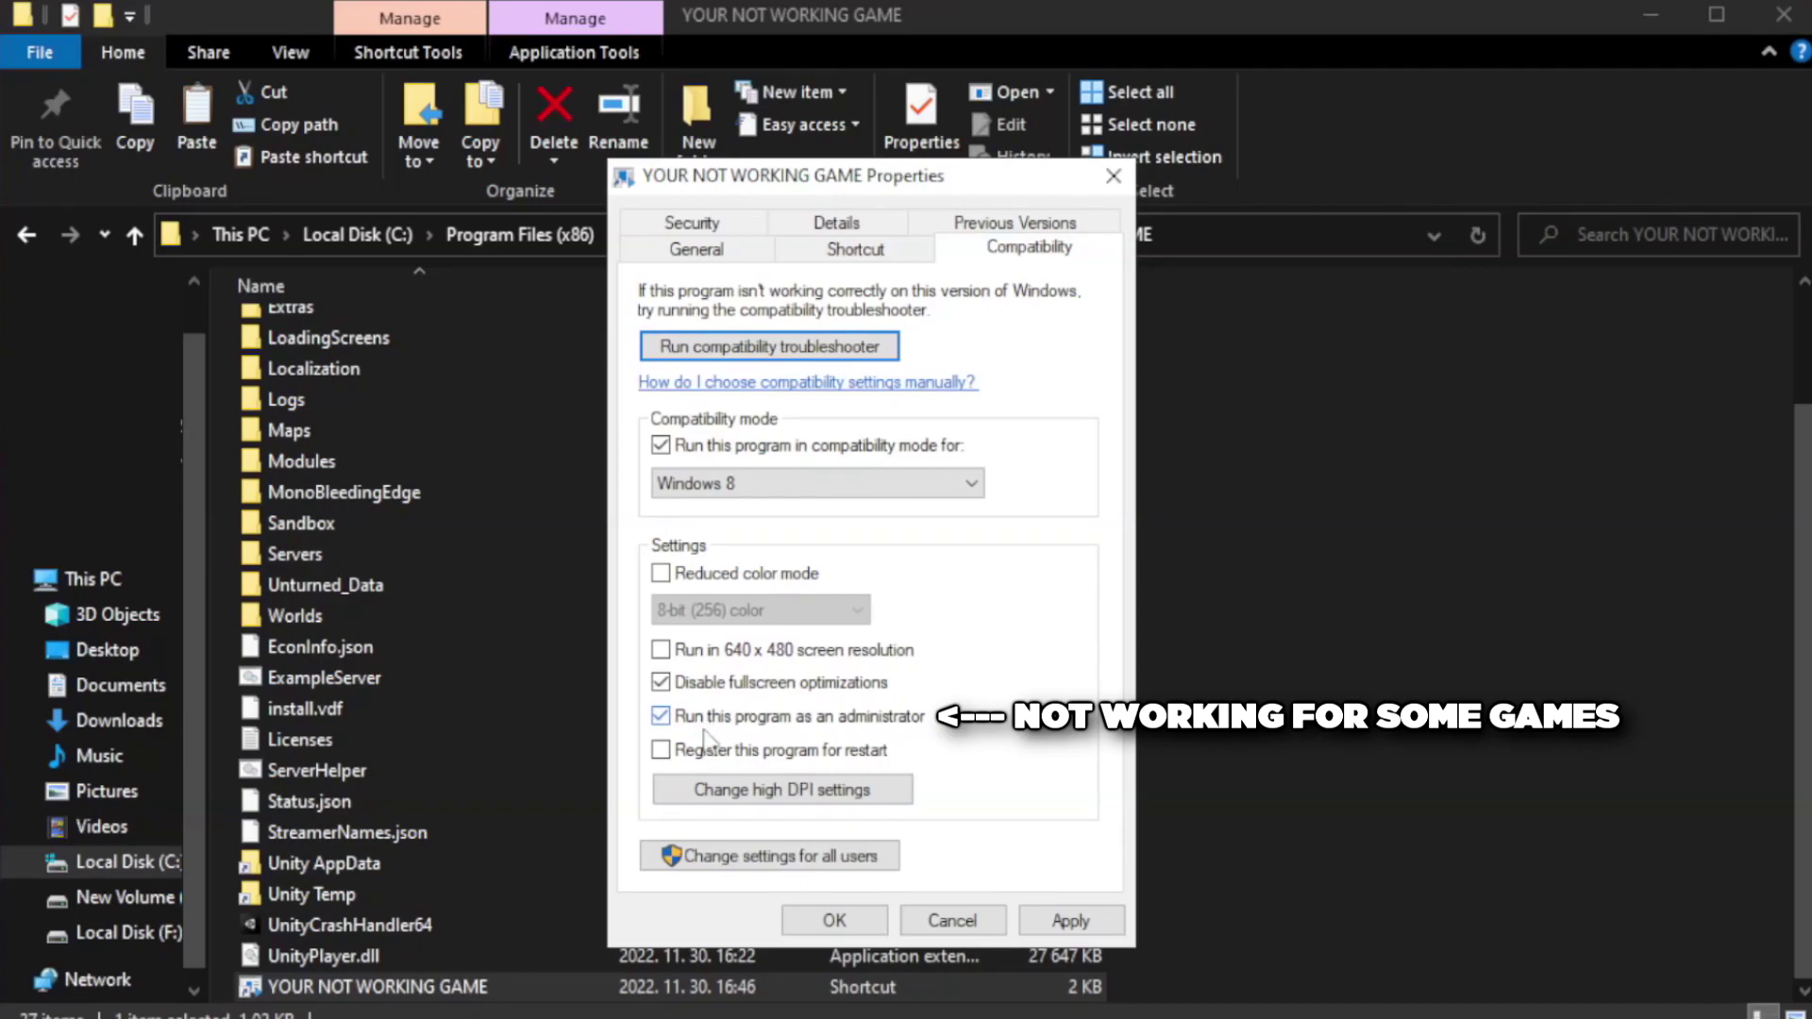
click(1070, 922)
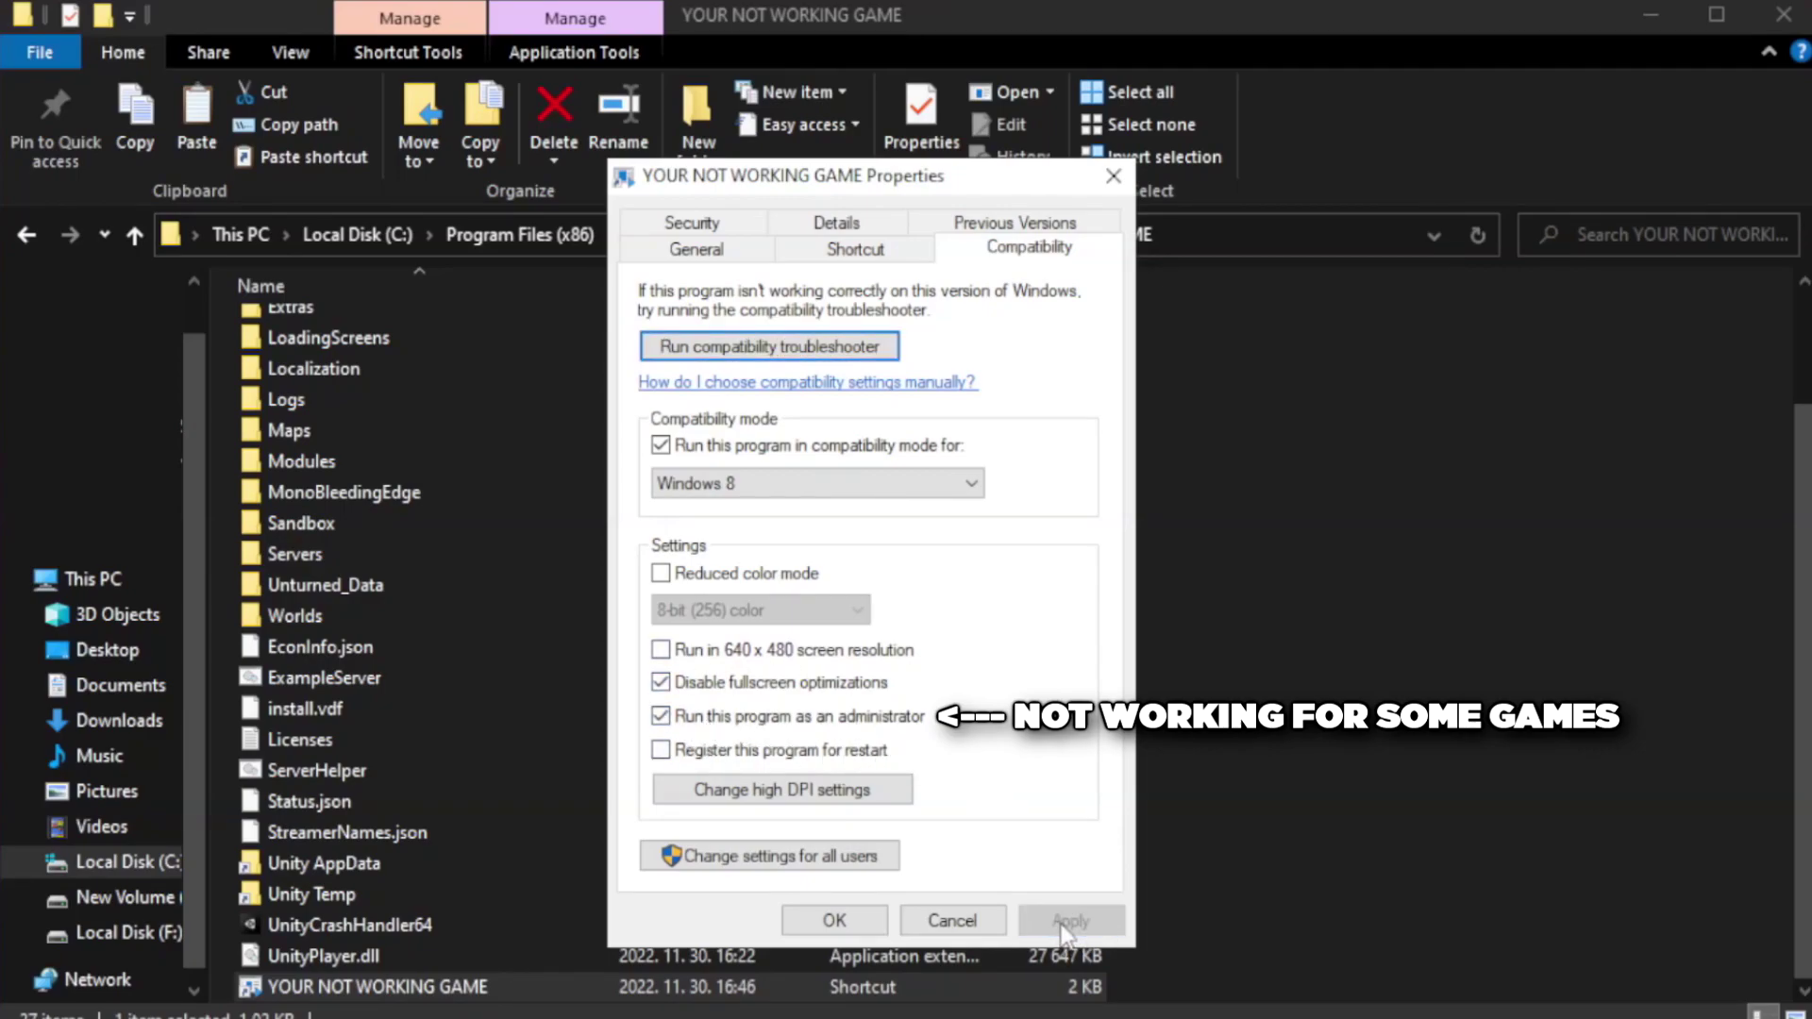
click(833, 922)
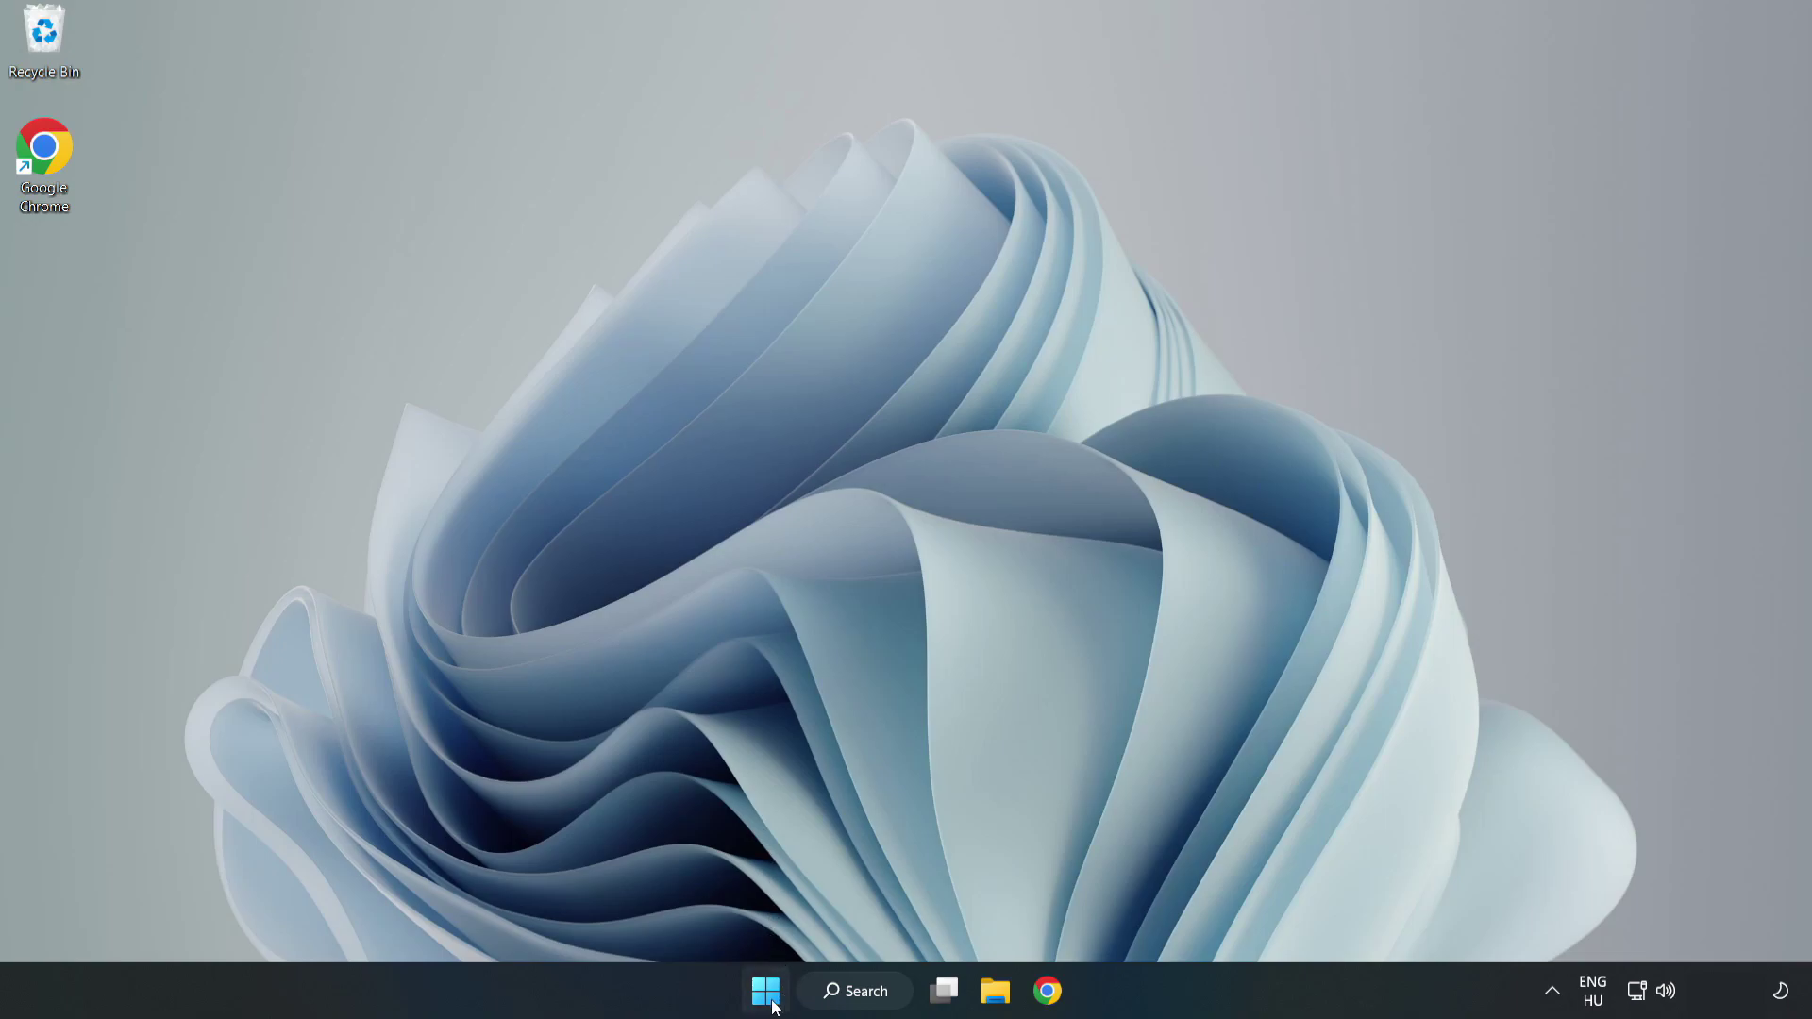
Step: Launch Task Manager from the Start button's quick menu and show the Startup apps list
right_click(765, 991)
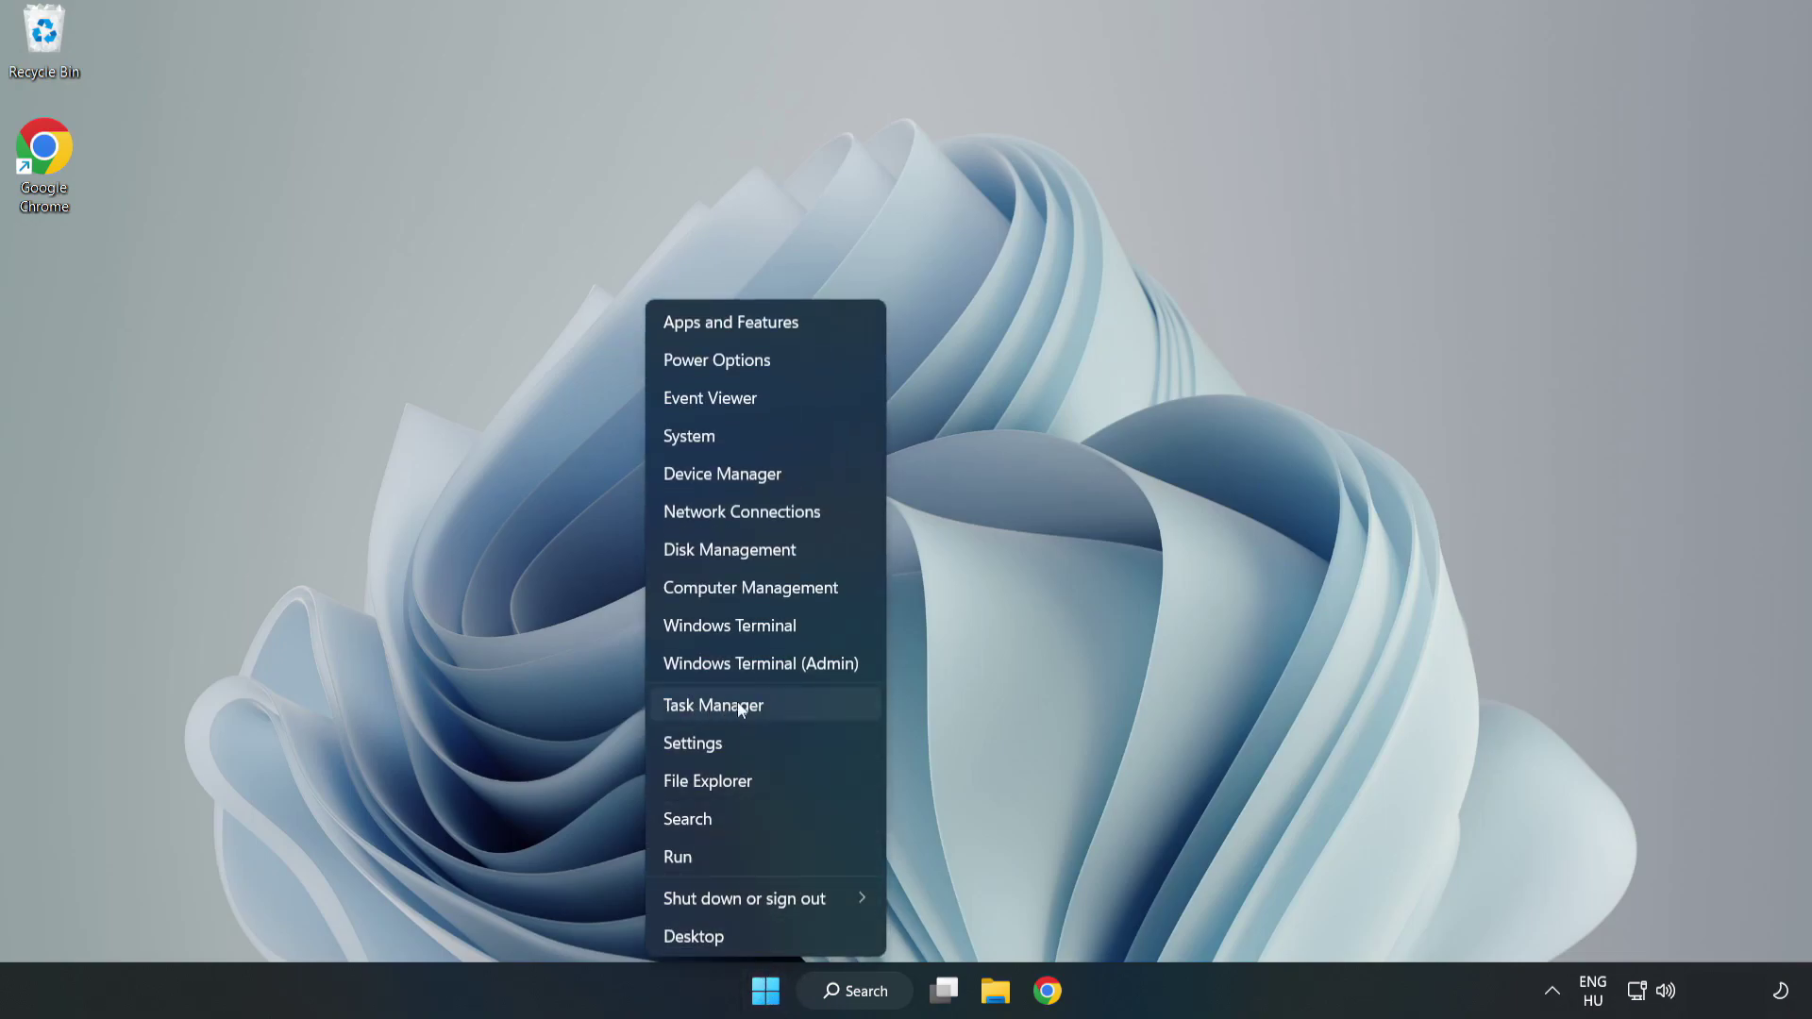
click(761, 703)
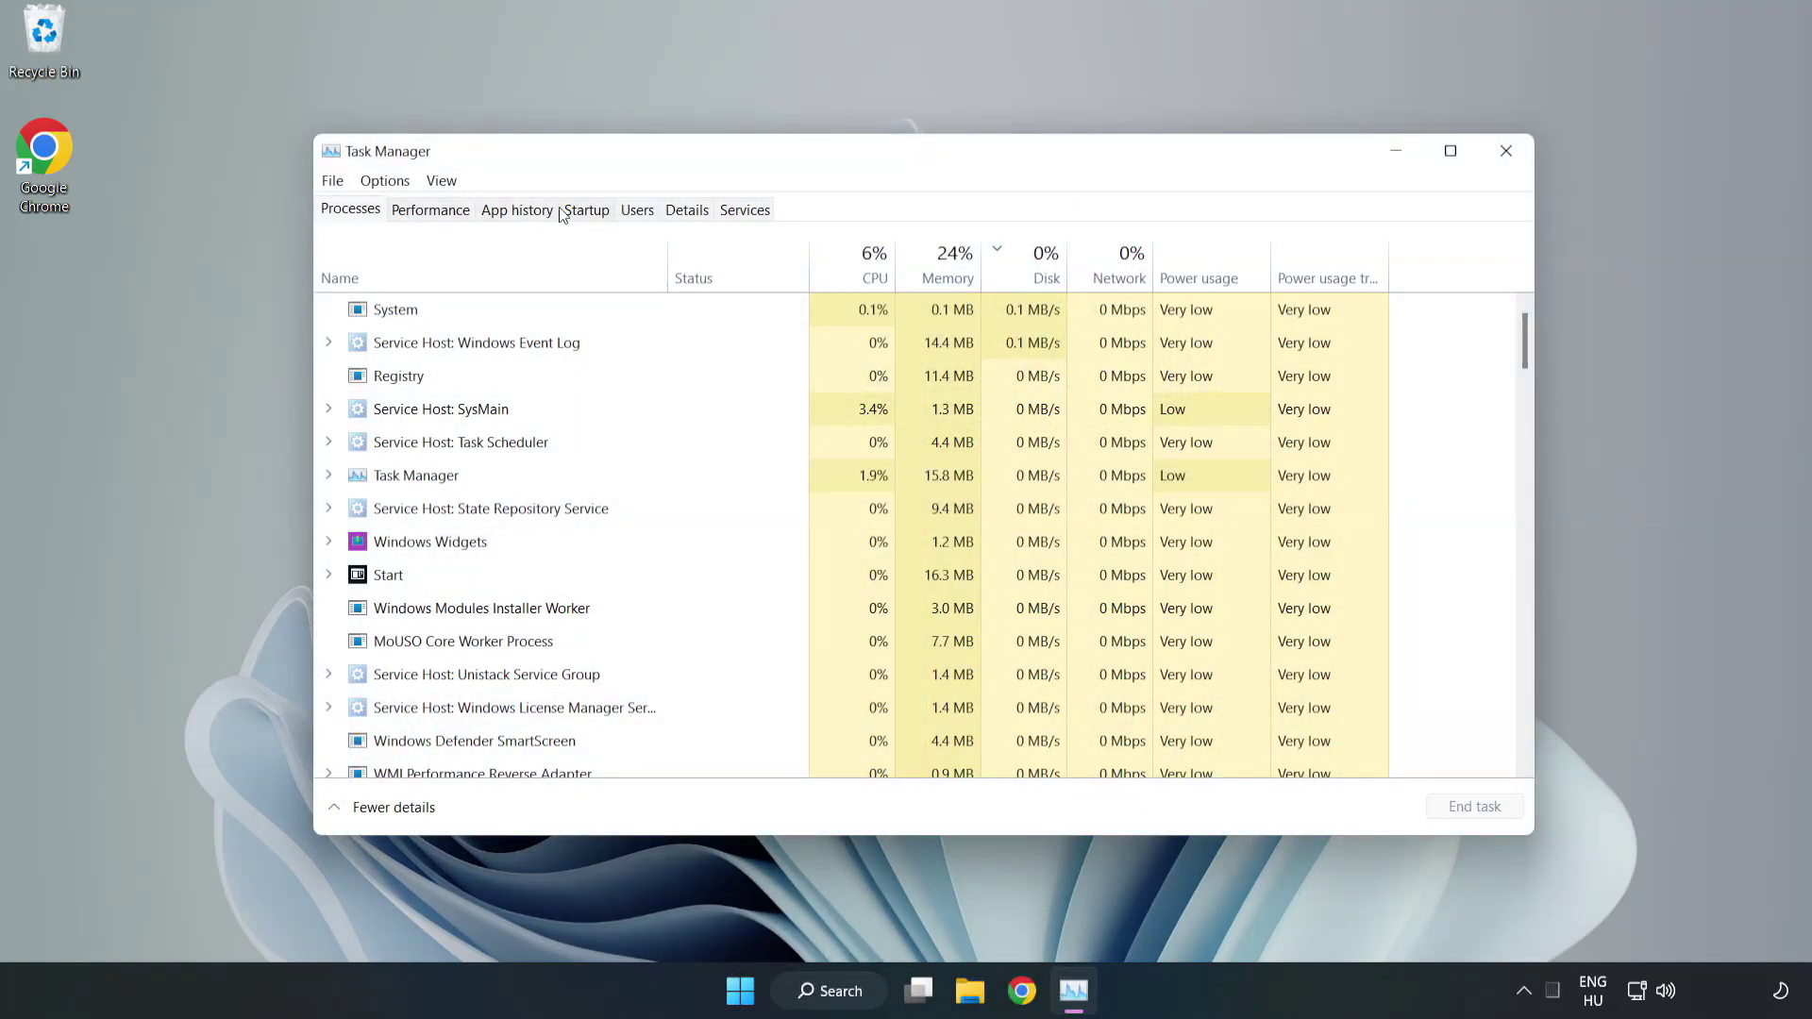
click(587, 209)
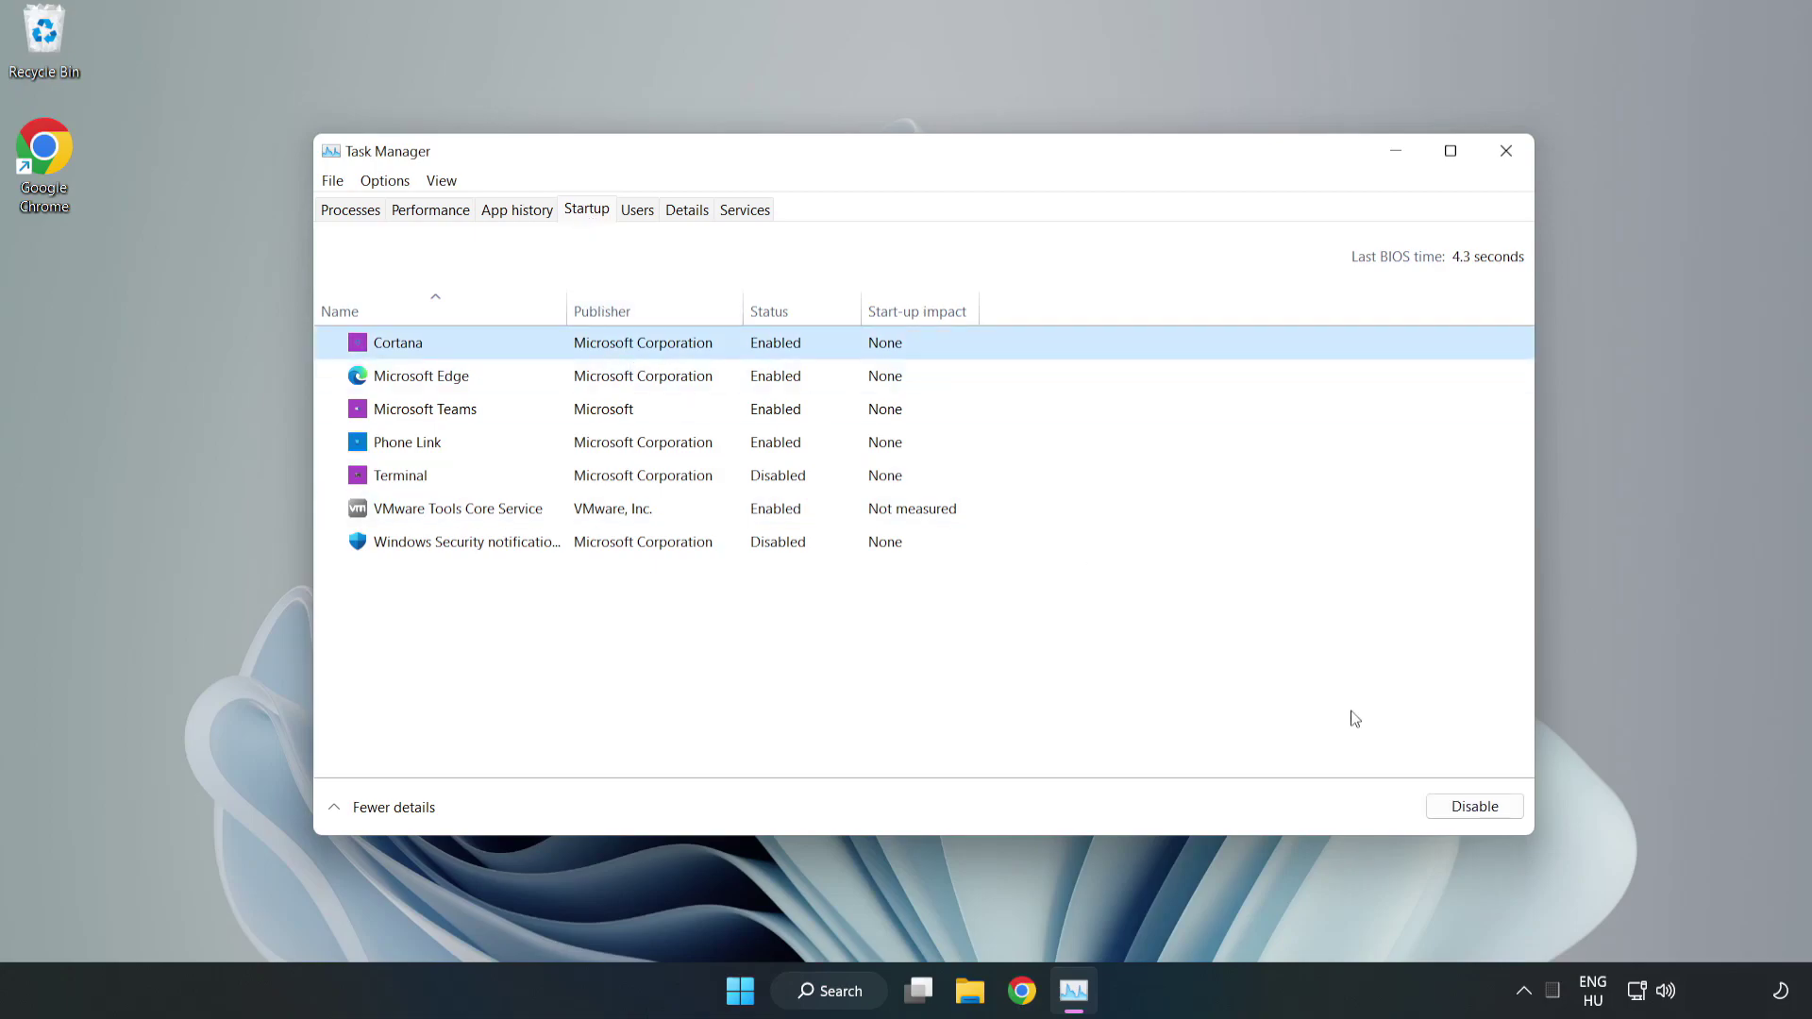
Step: Disable Cortana, Microsoft Edge, Microsoft Teams and Phone Link from launching at startup
click(1475, 806)
click(788, 378)
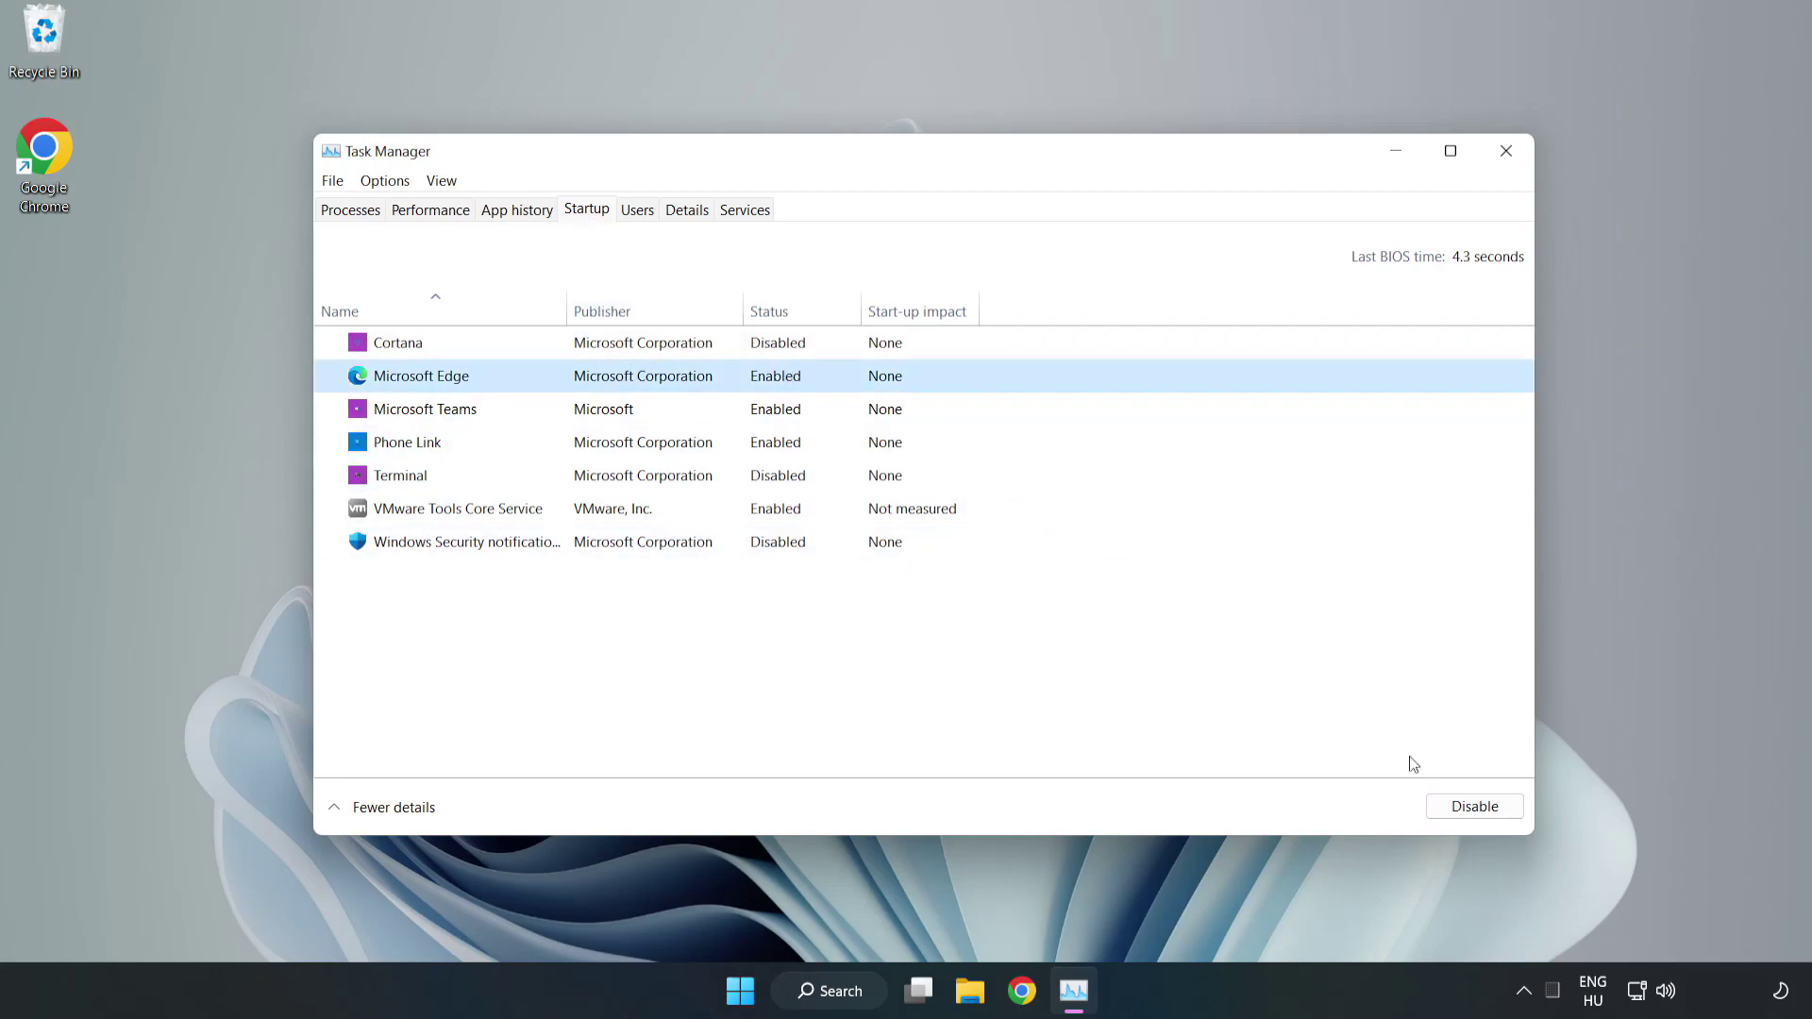
click(1474, 806)
click(620, 409)
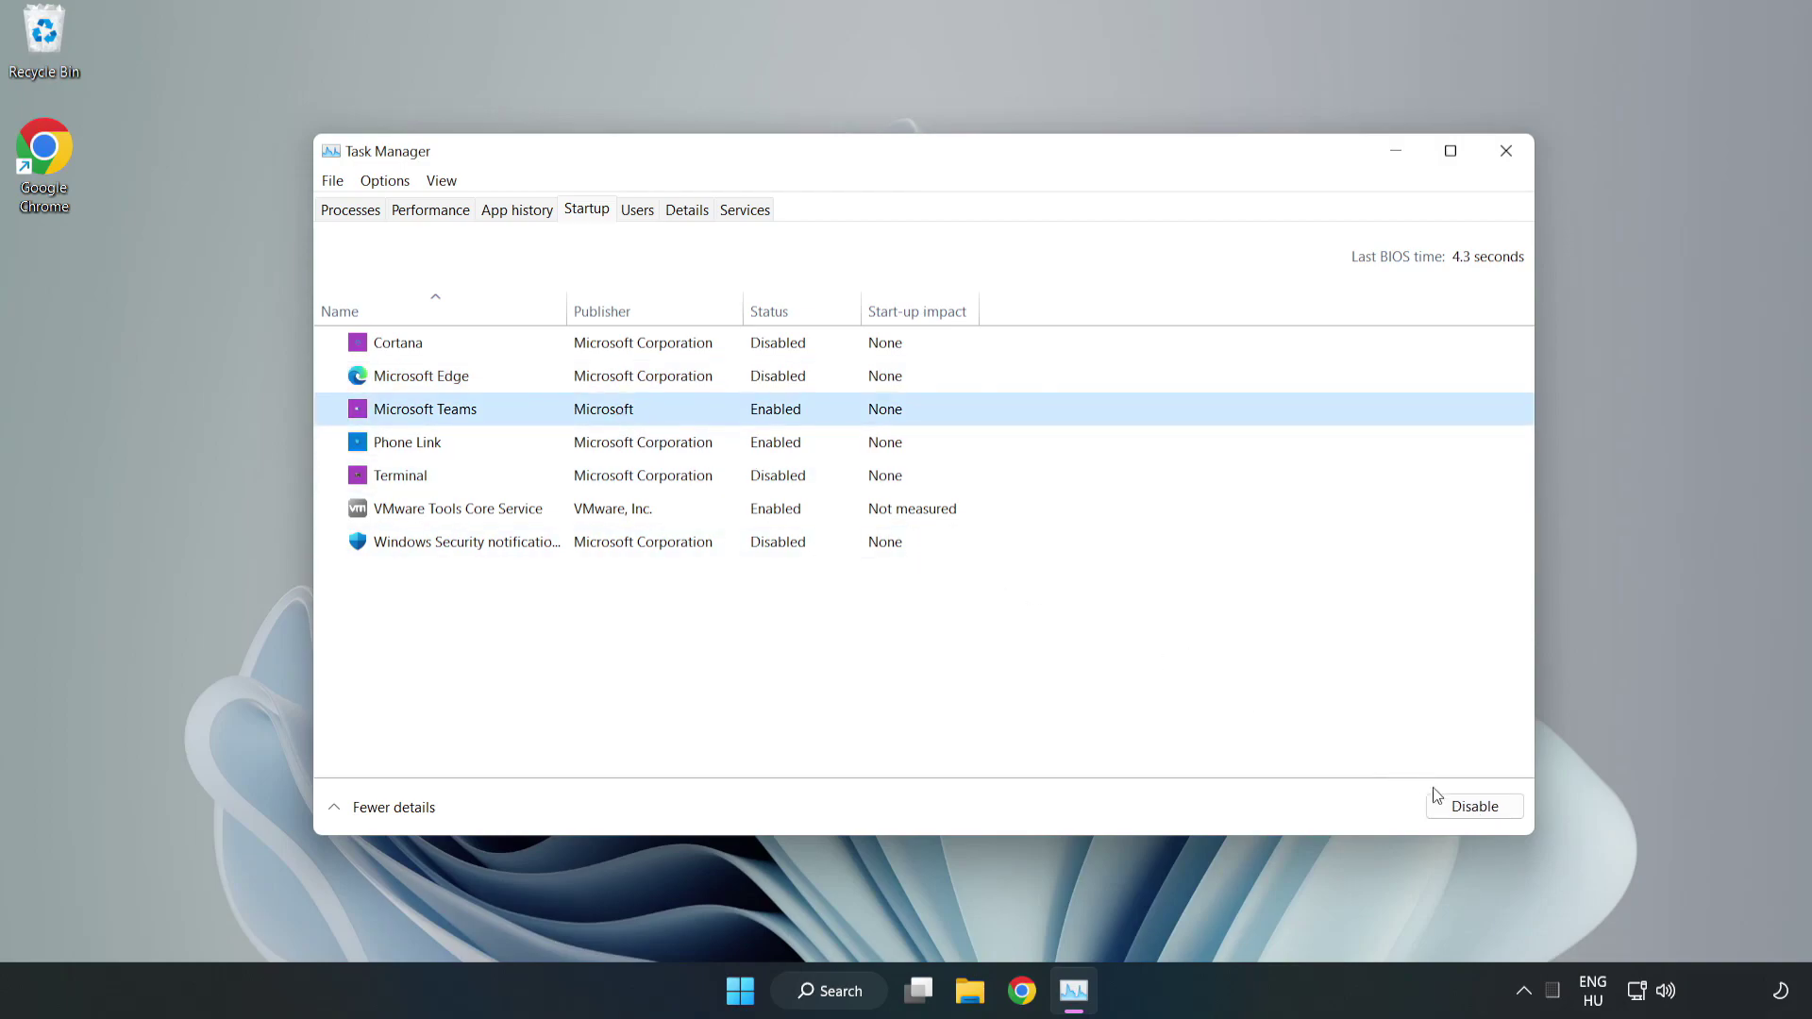
click(1474, 805)
click(601, 443)
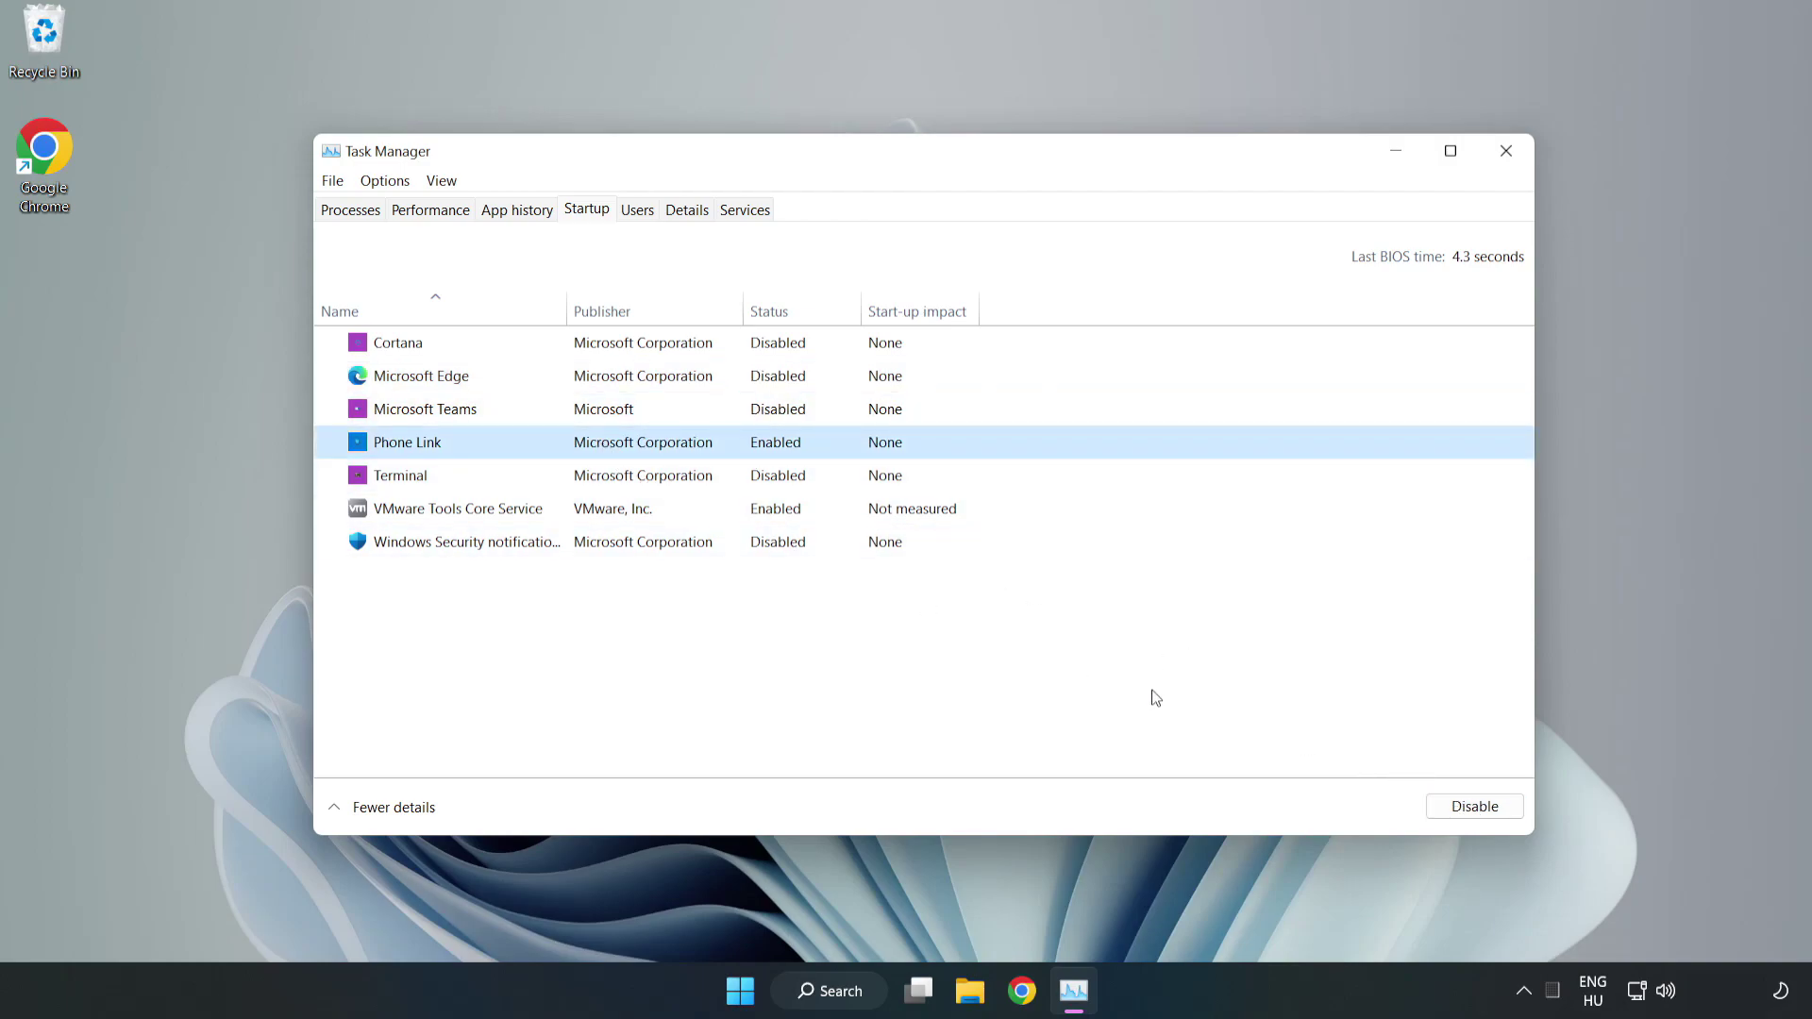
click(1473, 806)
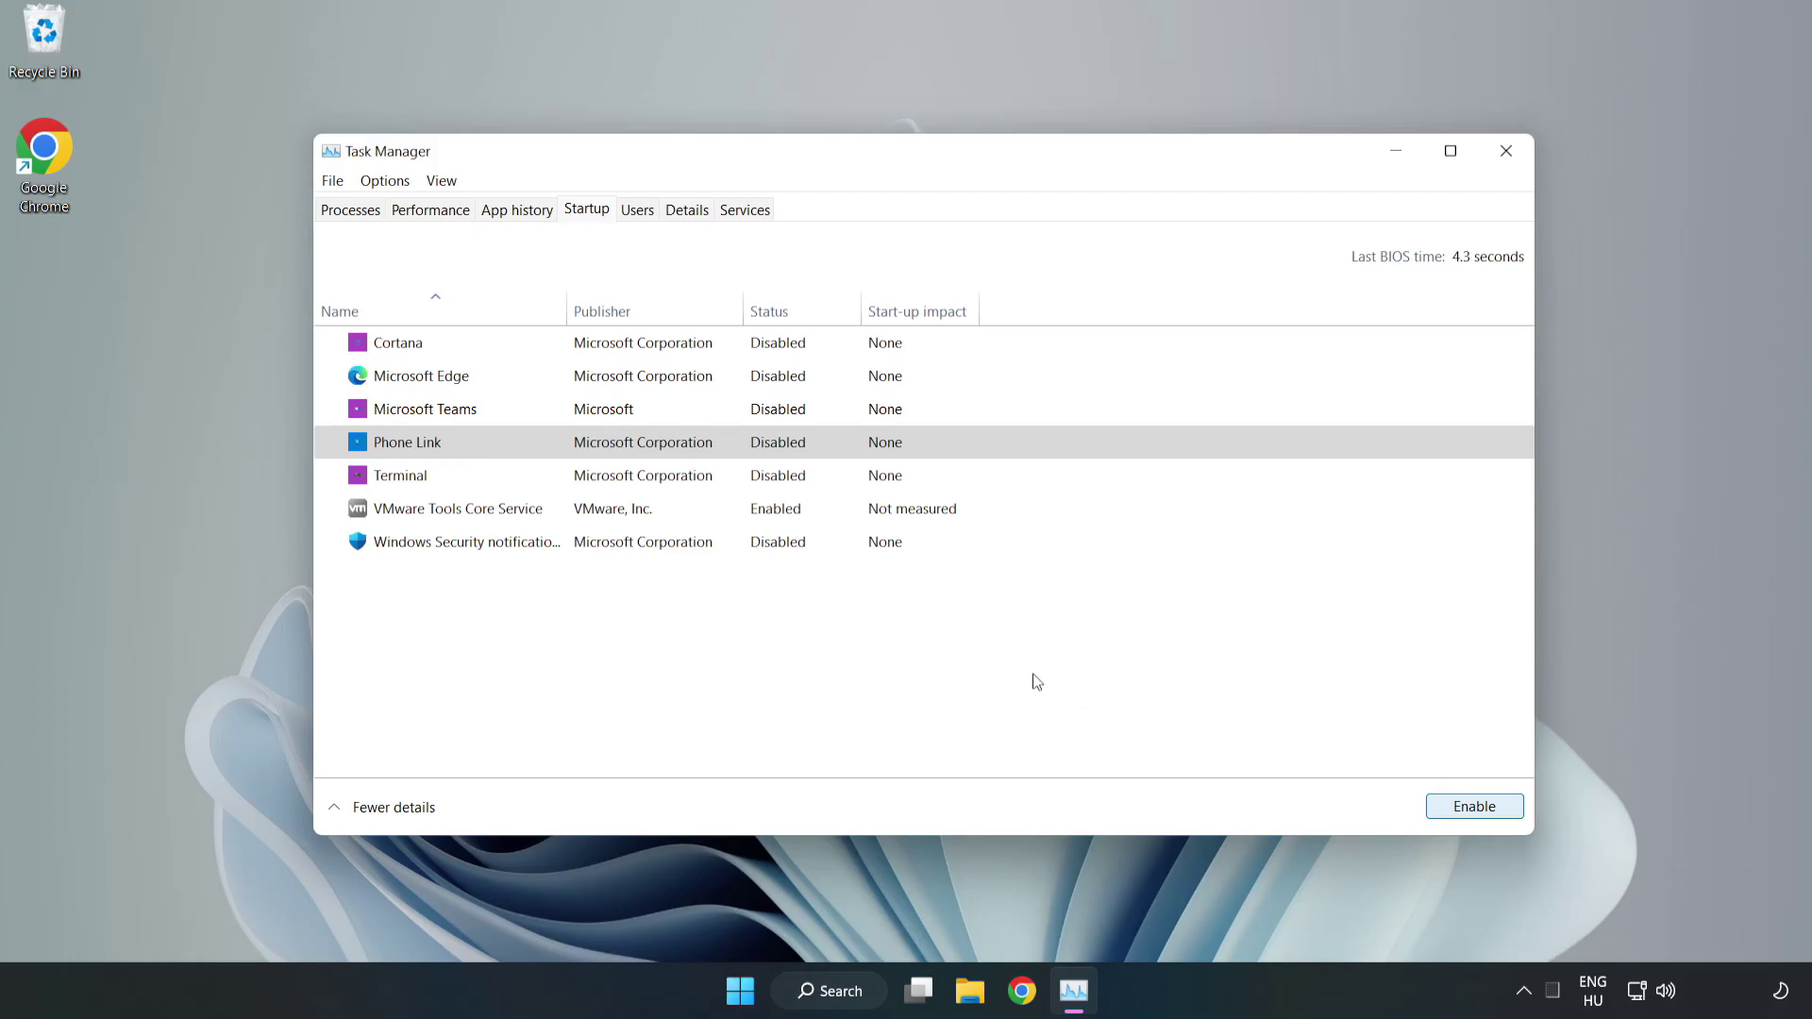
Step: Close Task Manager and open Windows Security's Virus & threat protection settings
click(1507, 153)
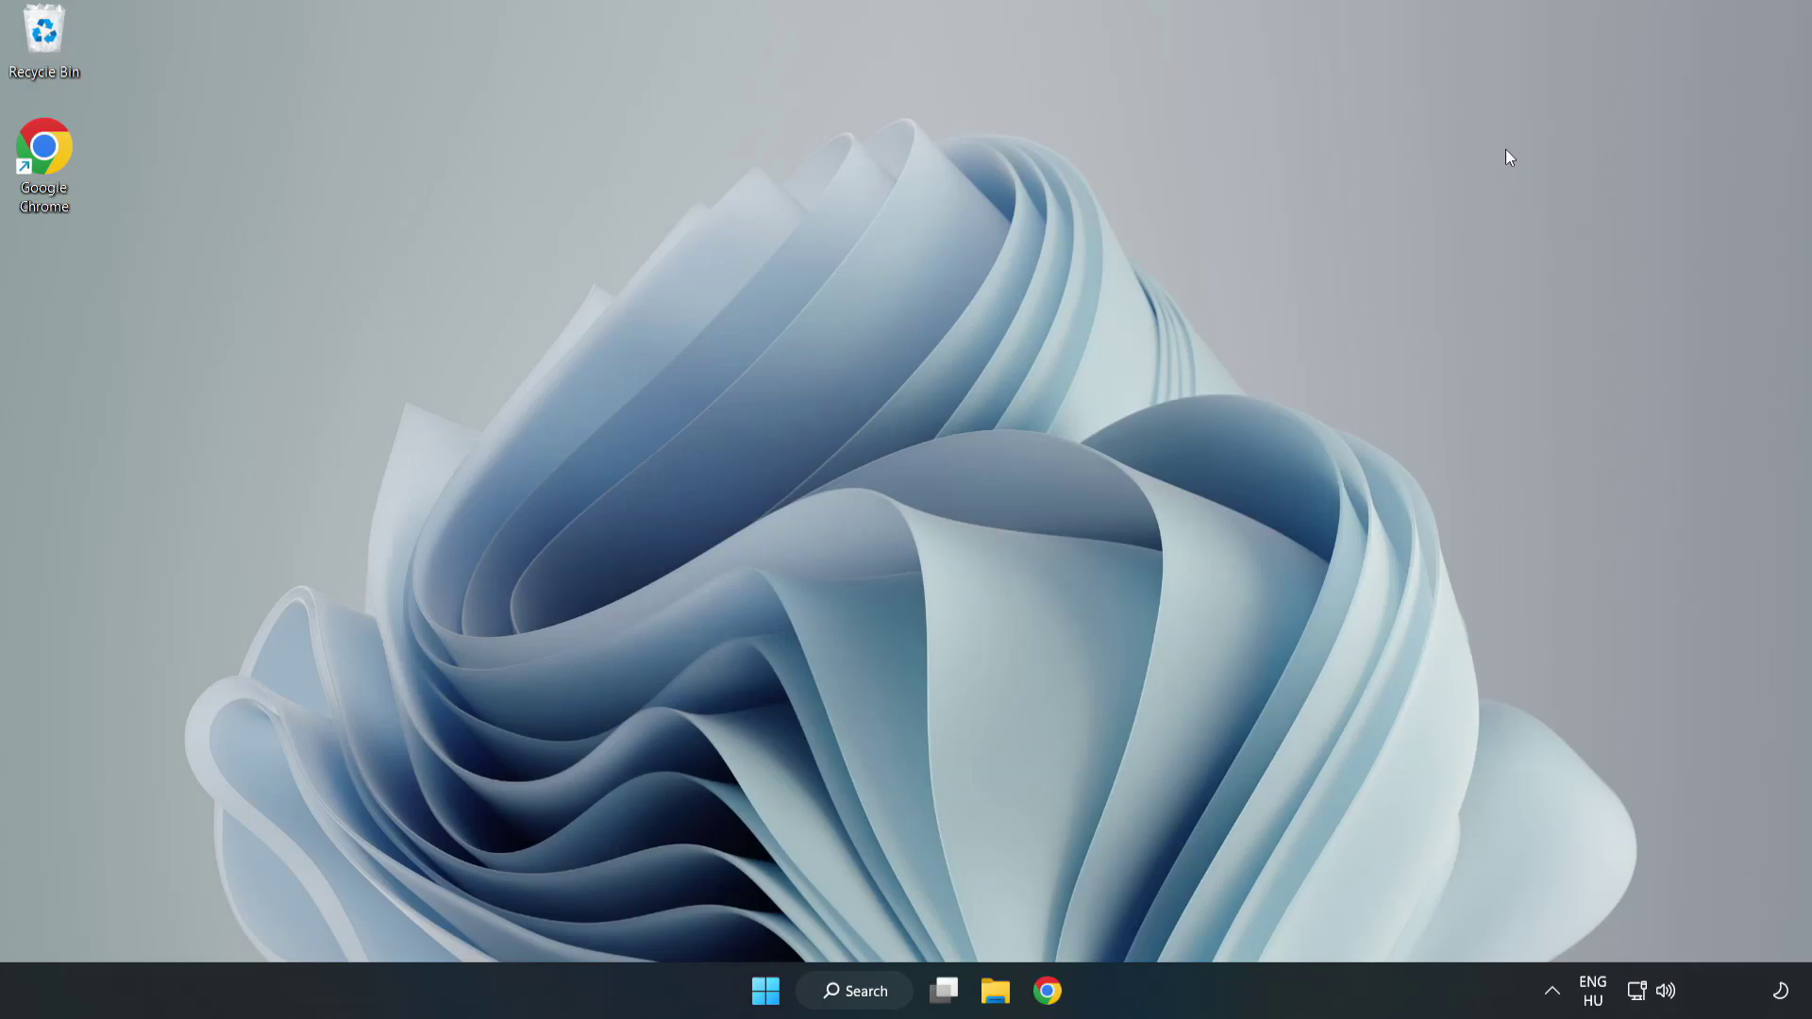
click(856, 992)
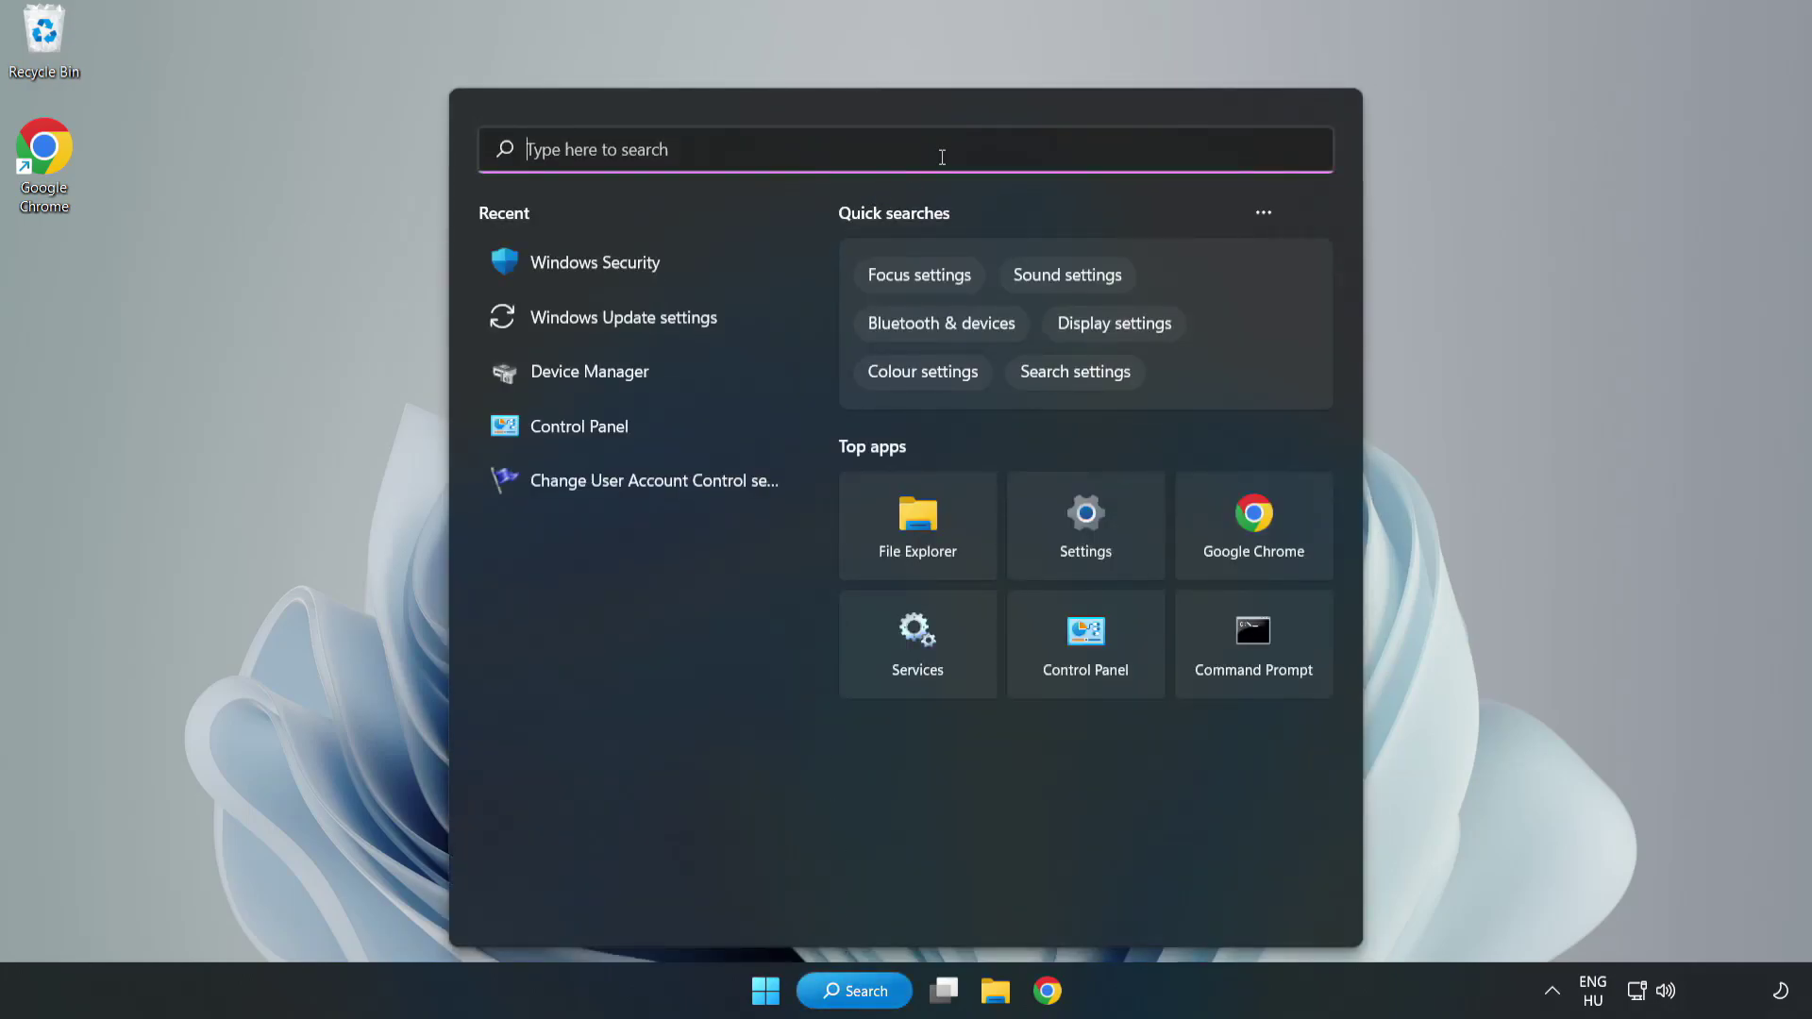
text(secu)
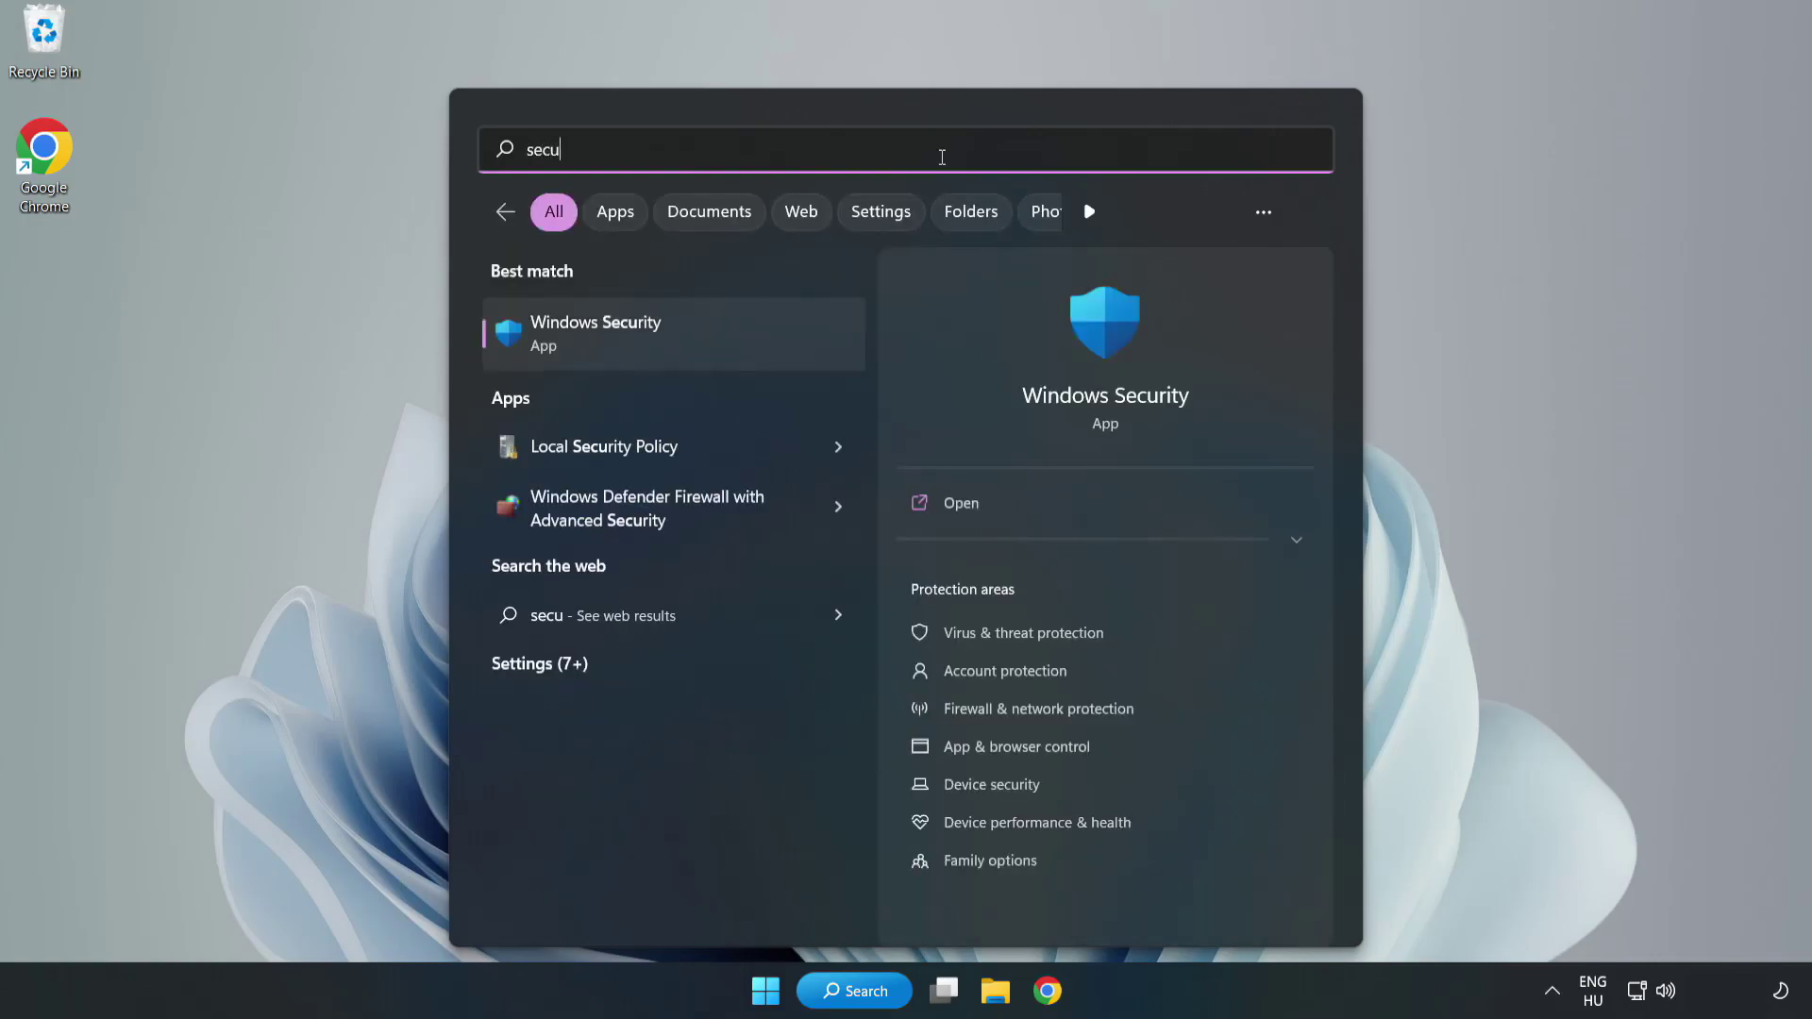
text(rity)
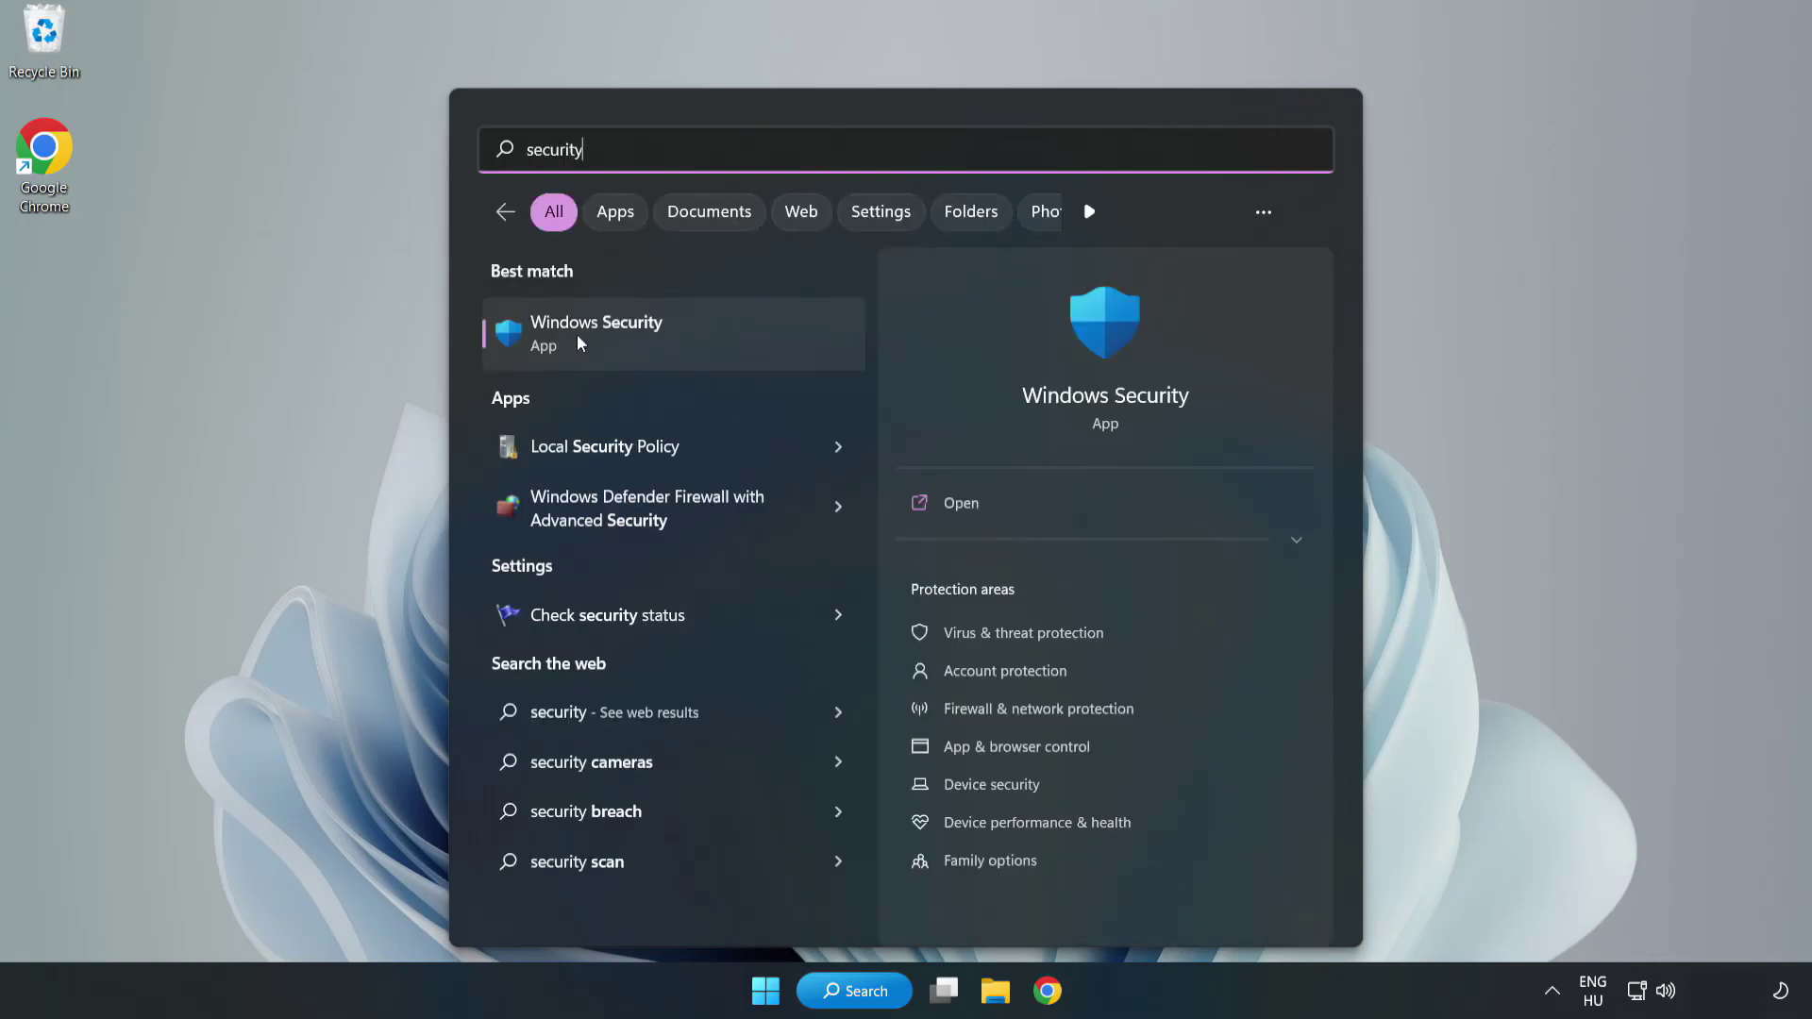
click(655, 343)
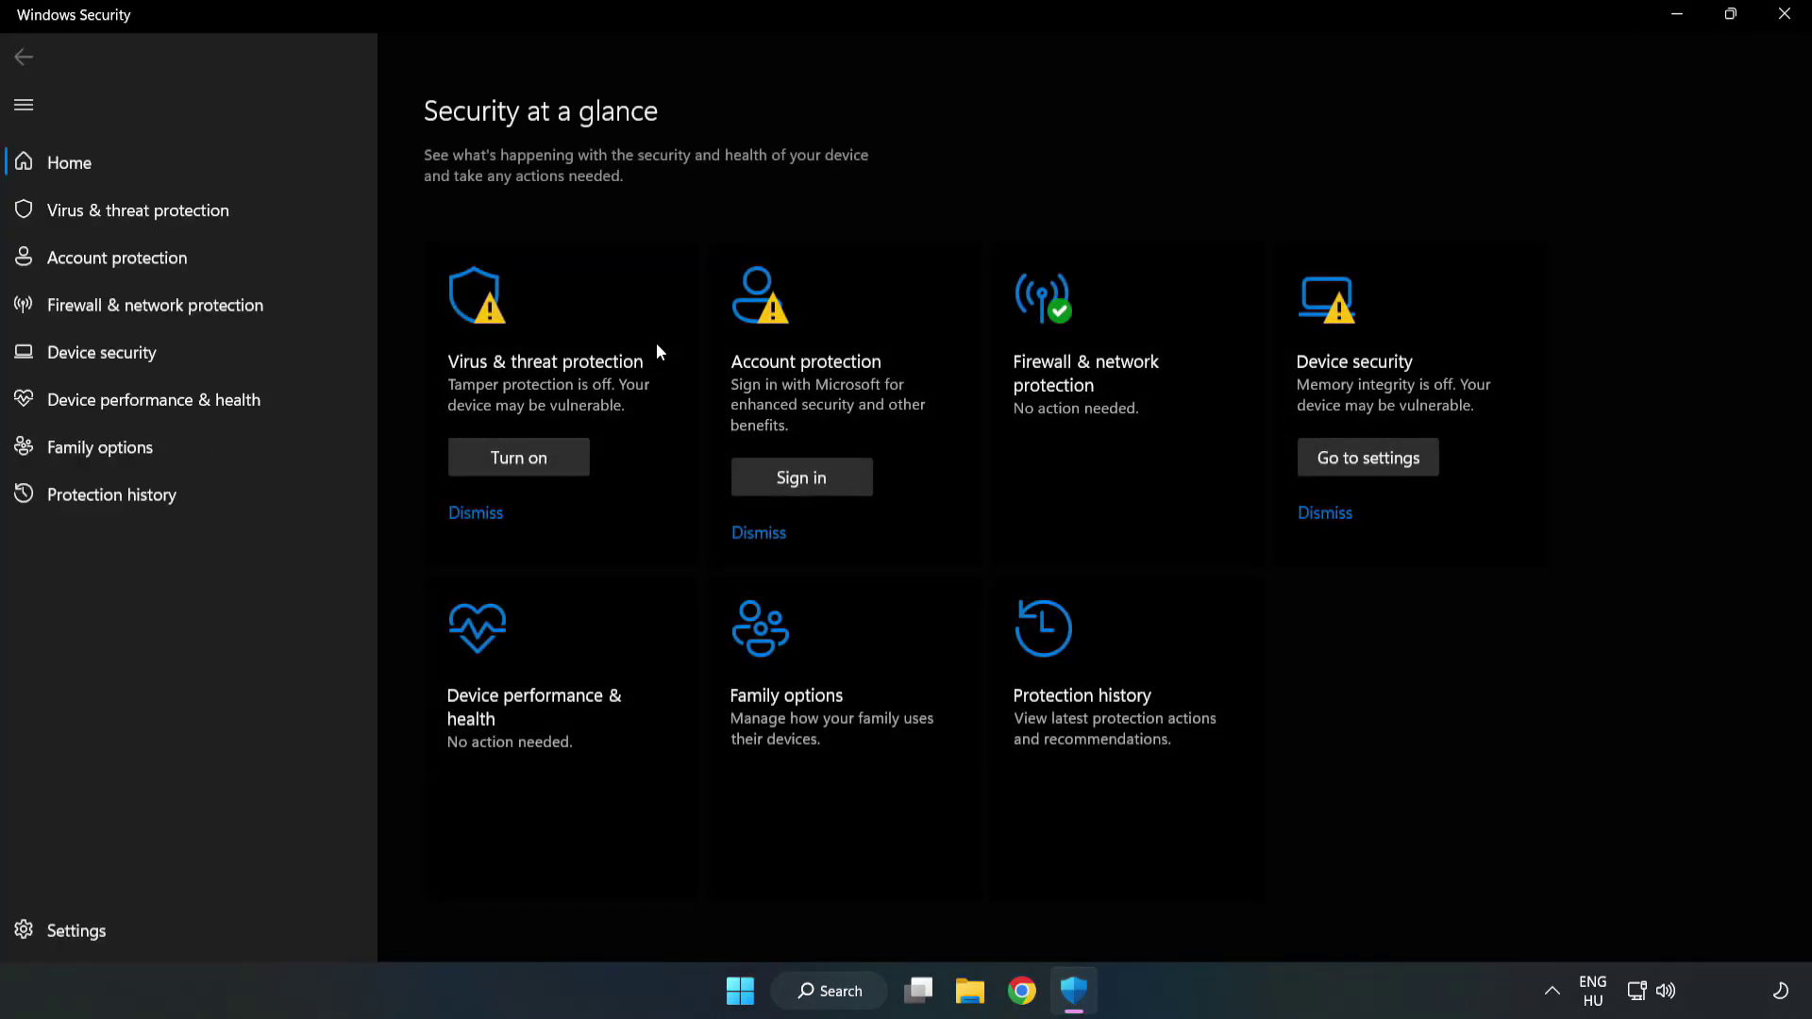
click(117, 217)
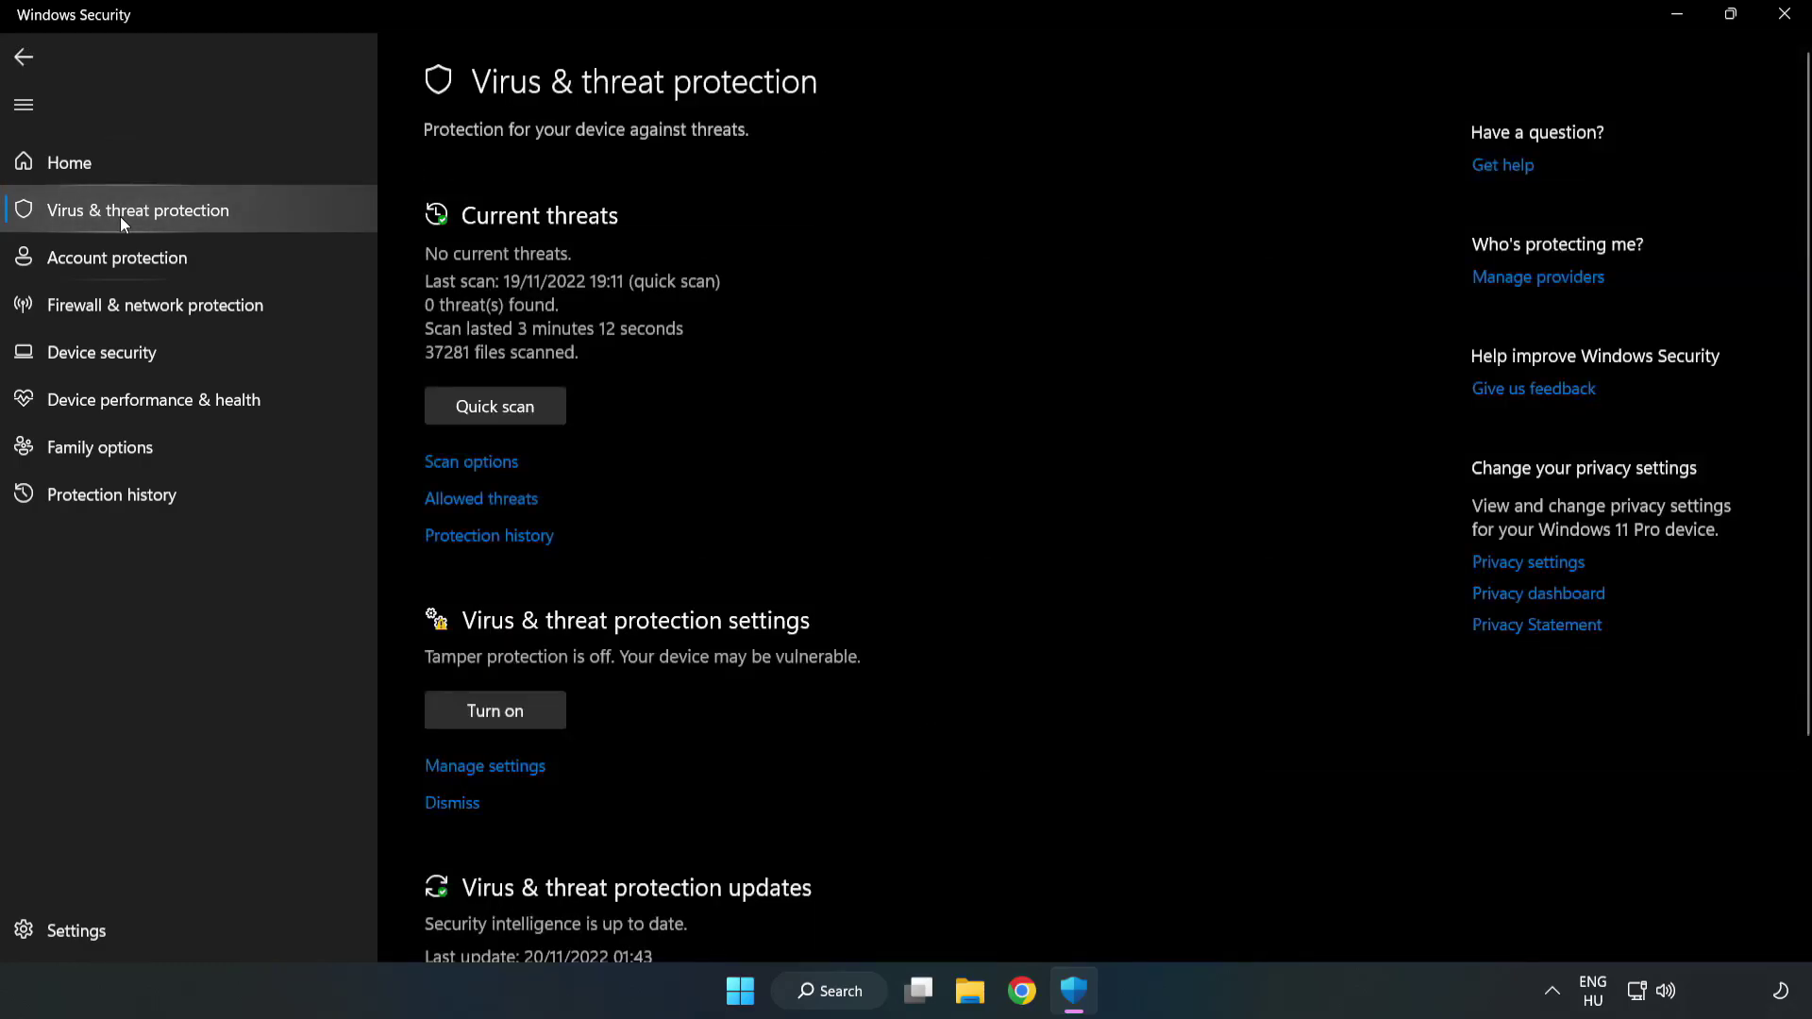
scroll(943, 364, down, 2)
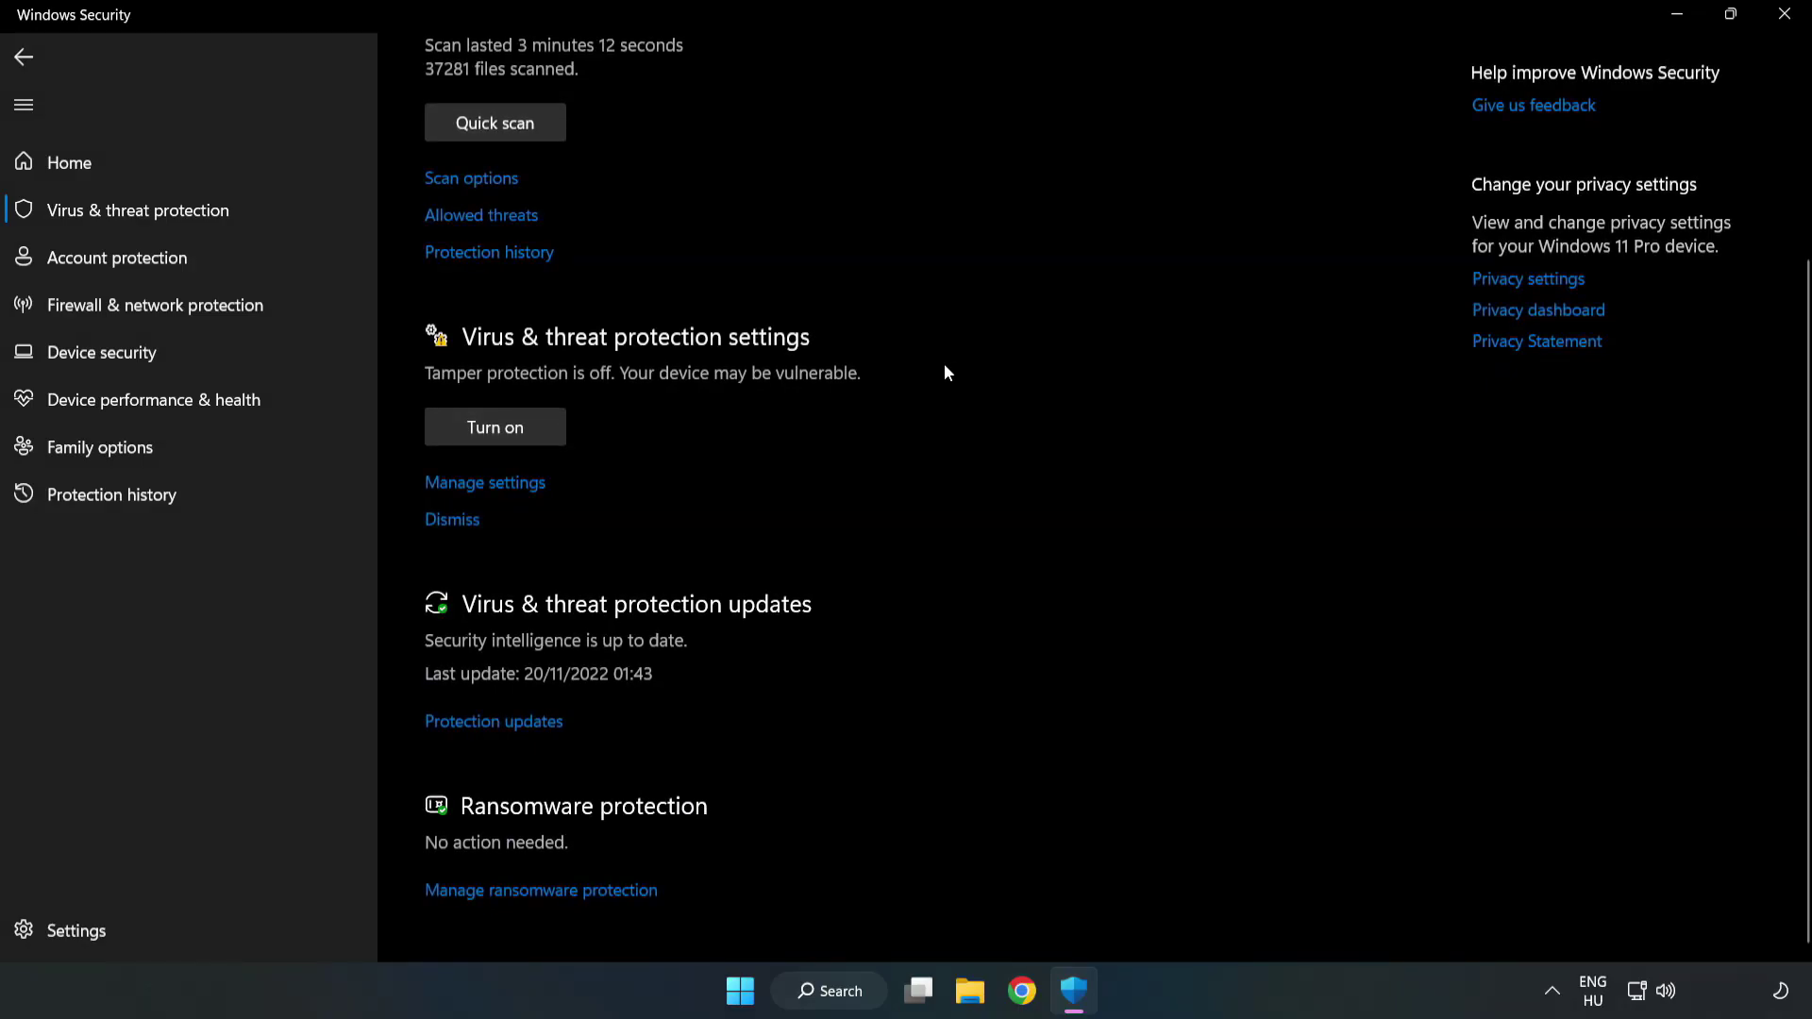
click(493, 483)
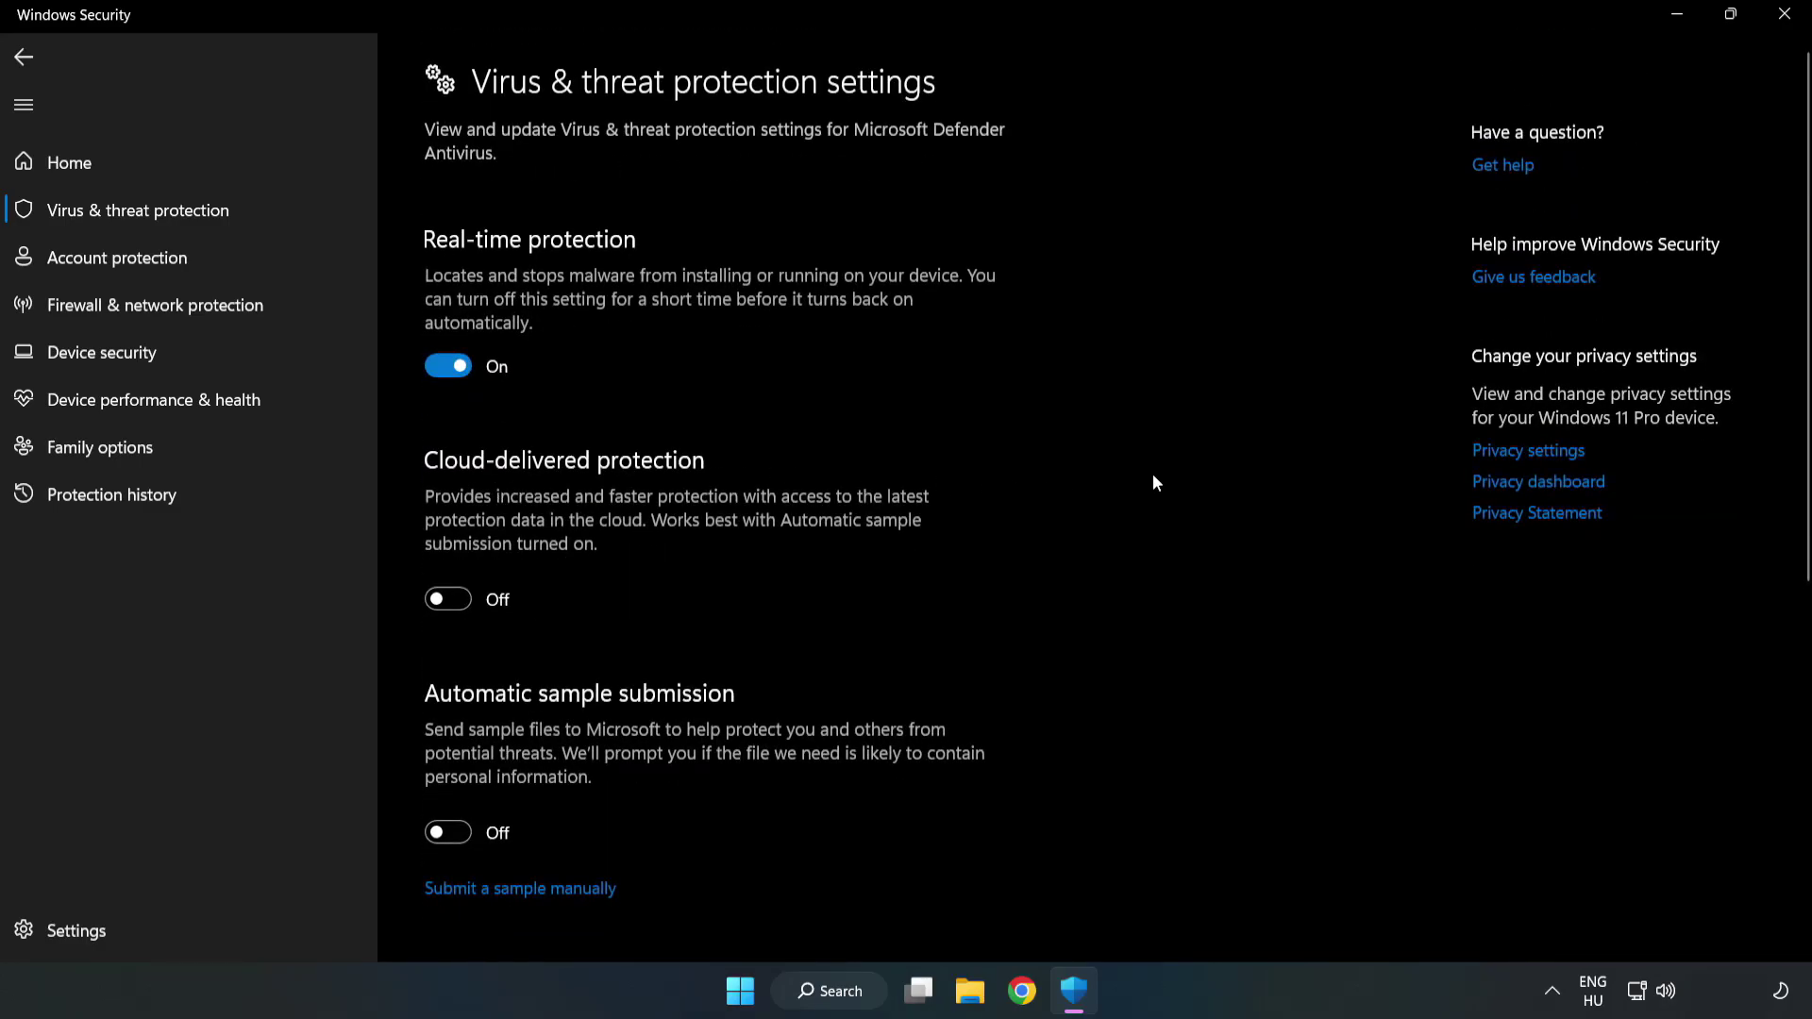
scroll(1153, 483, down, 5)
scroll(1152, 483, down, 3)
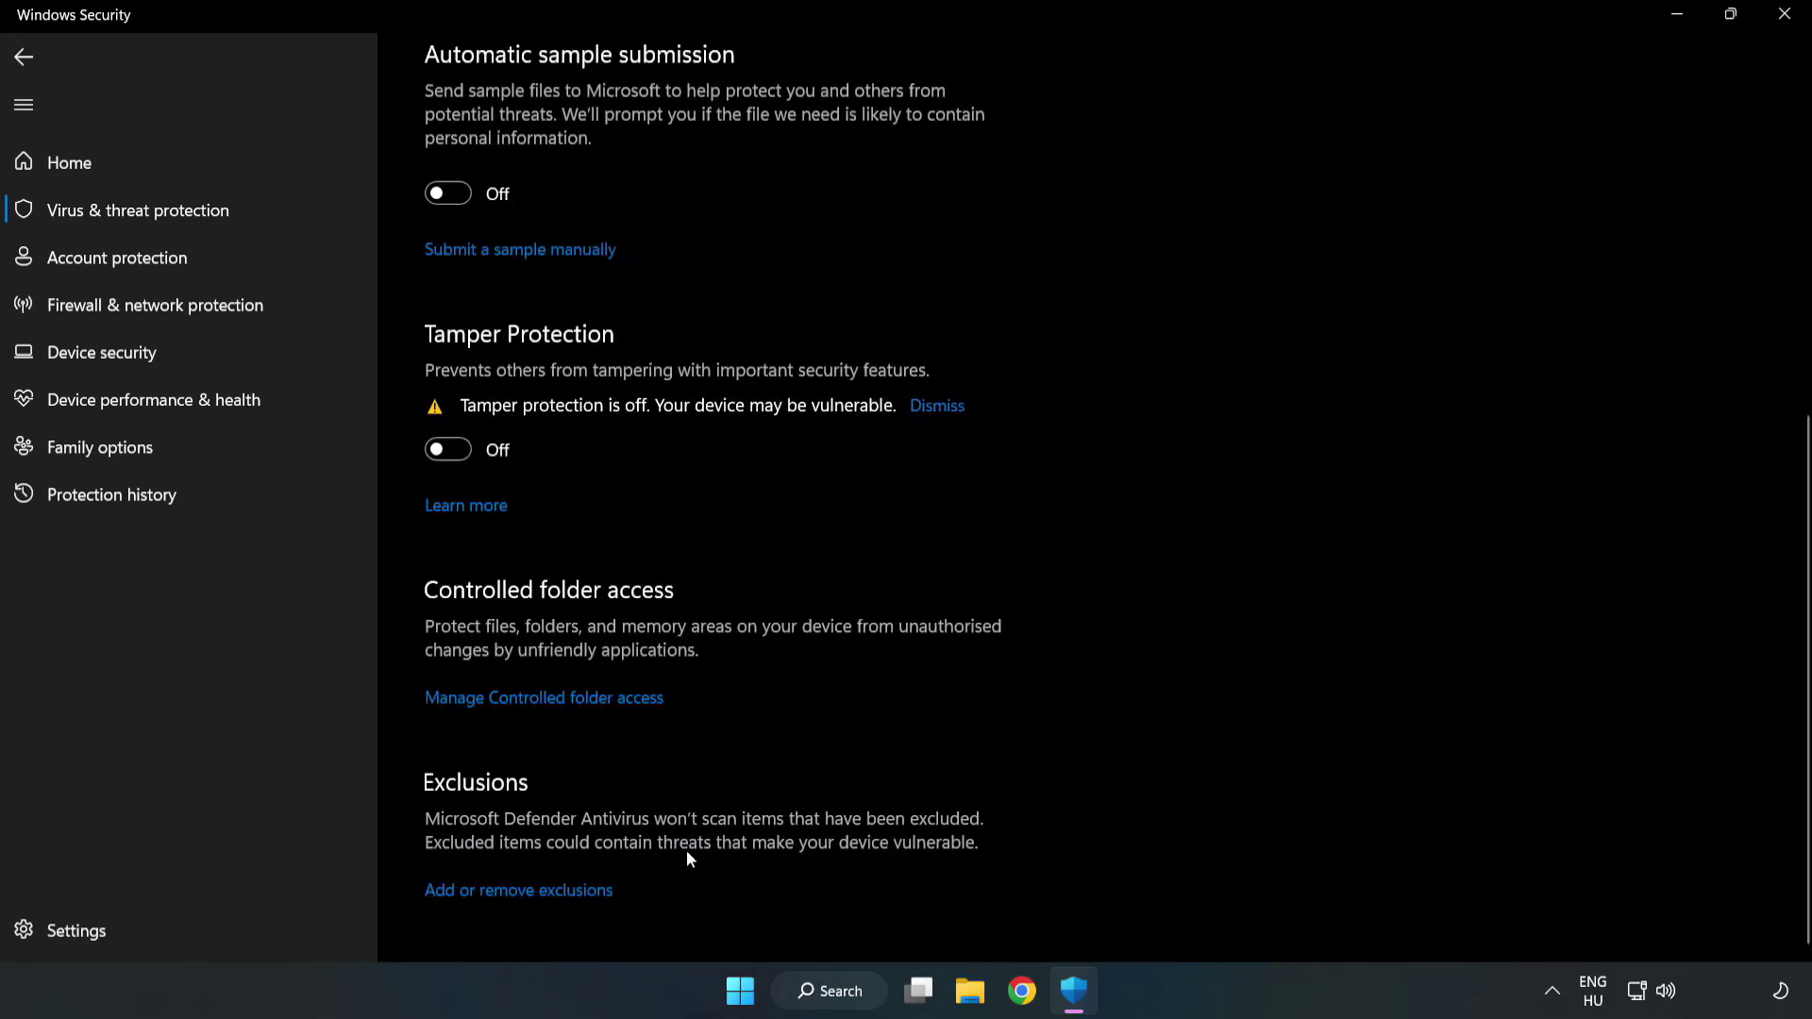
Step: Open Defender exclusions and start adding a single-file exclusion
click(536, 891)
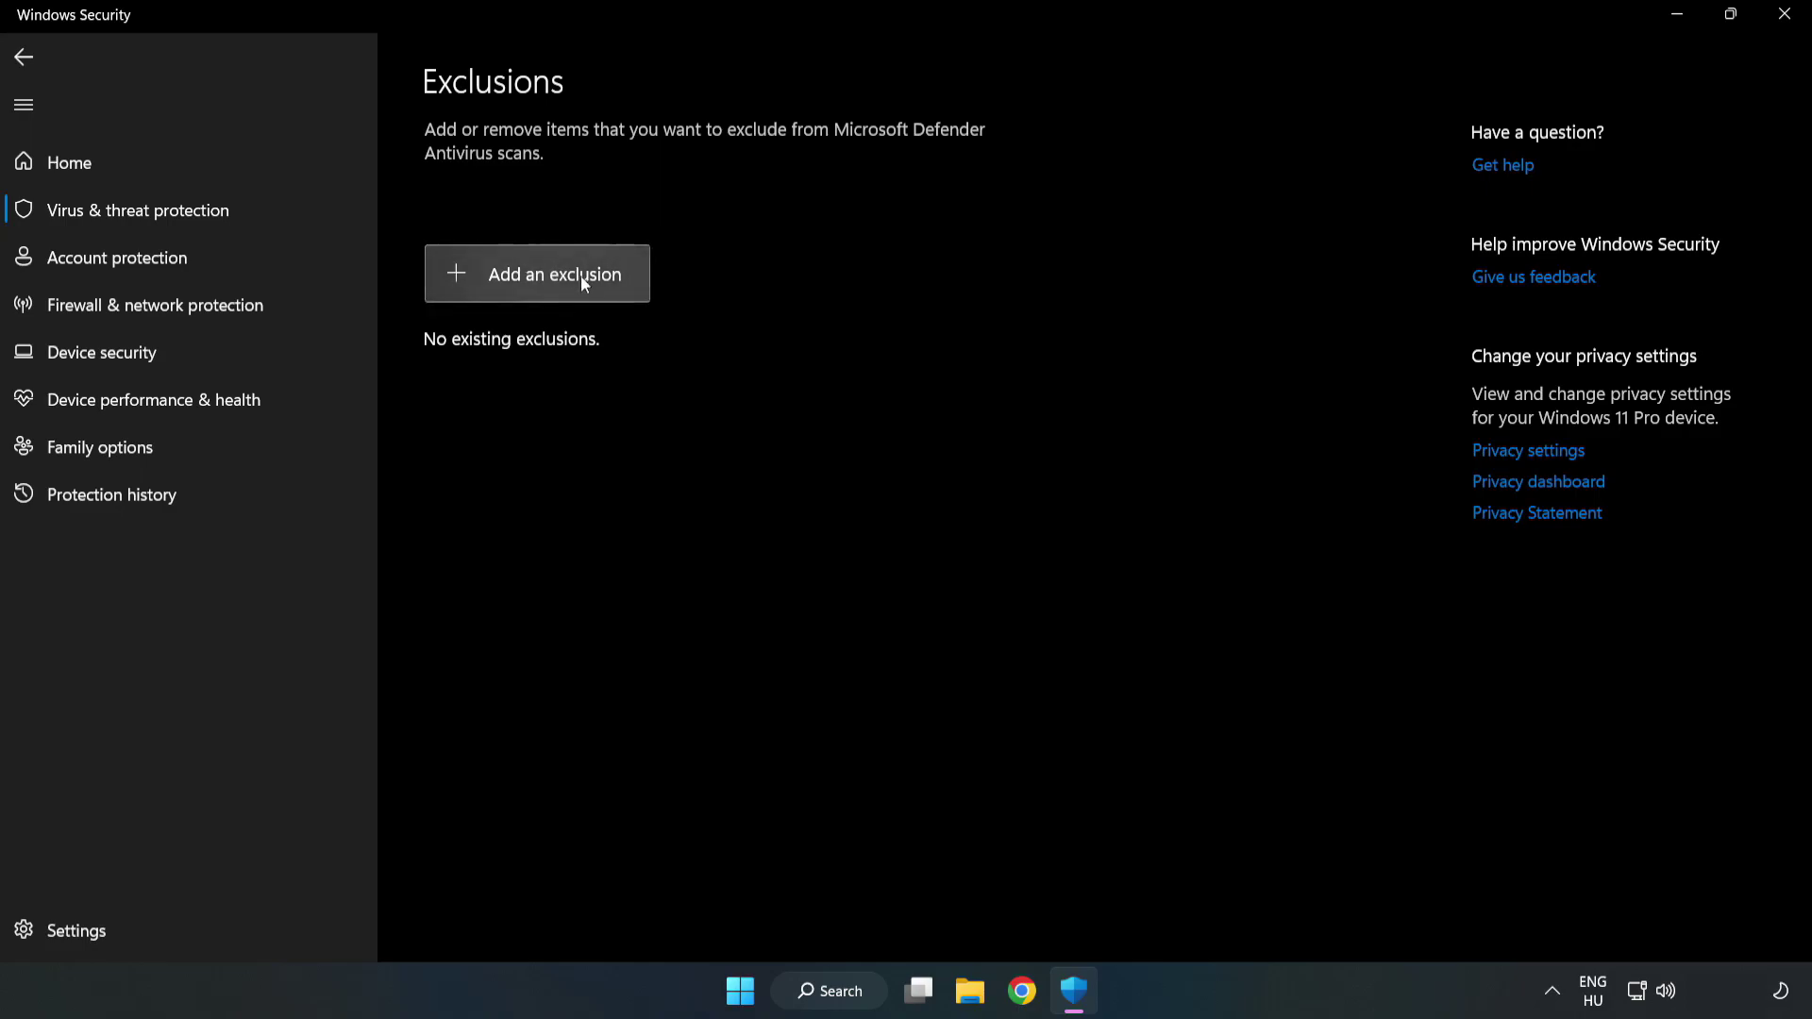
click(554, 279)
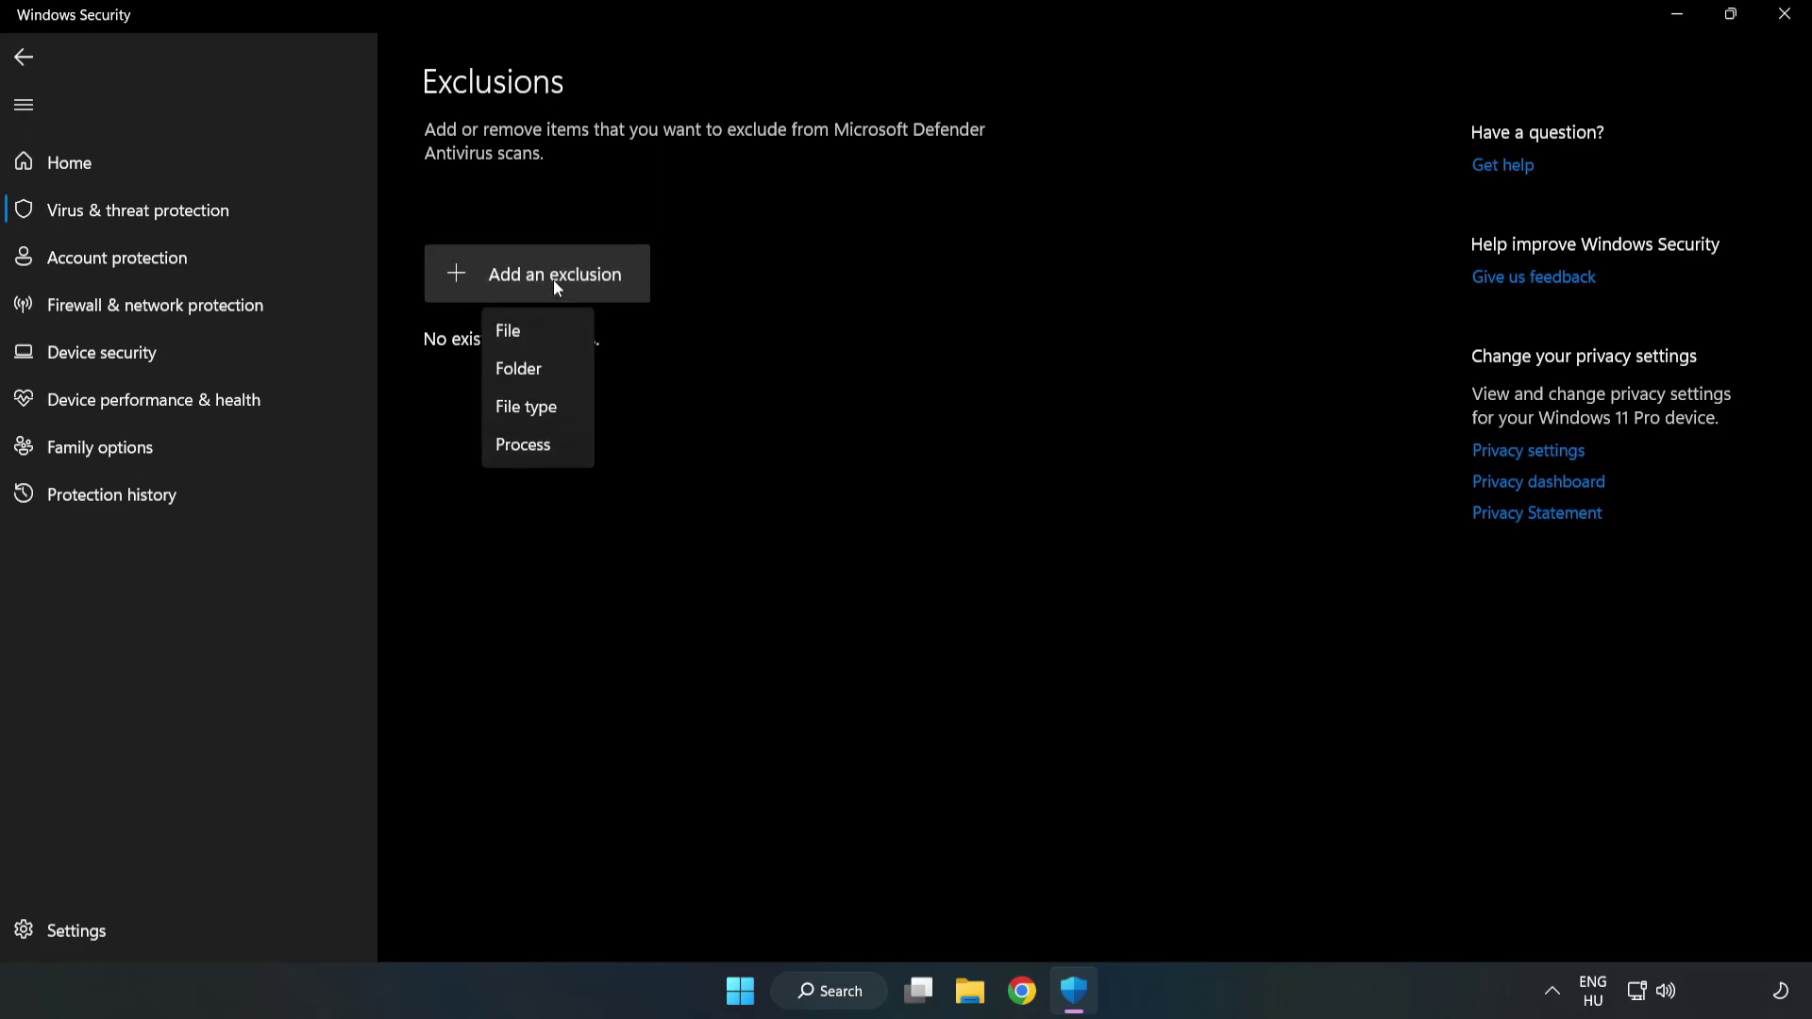
click(514, 329)
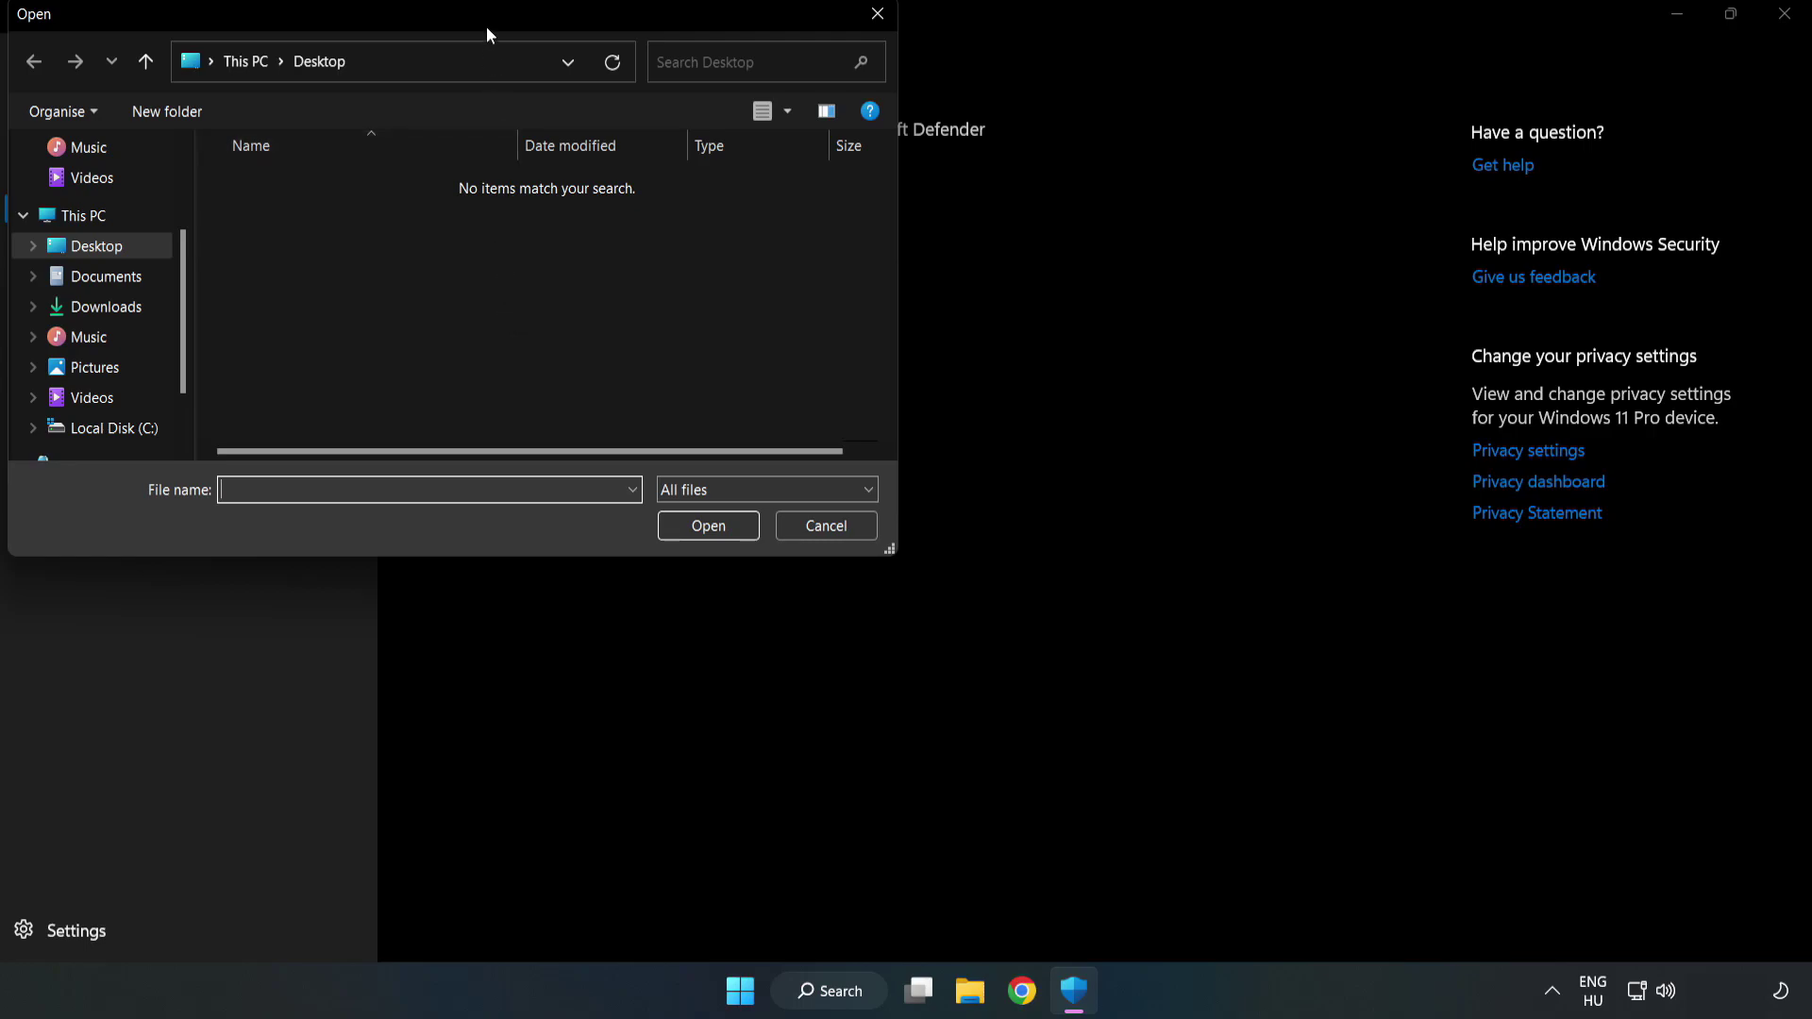
drag(486, 17, 834, 200)
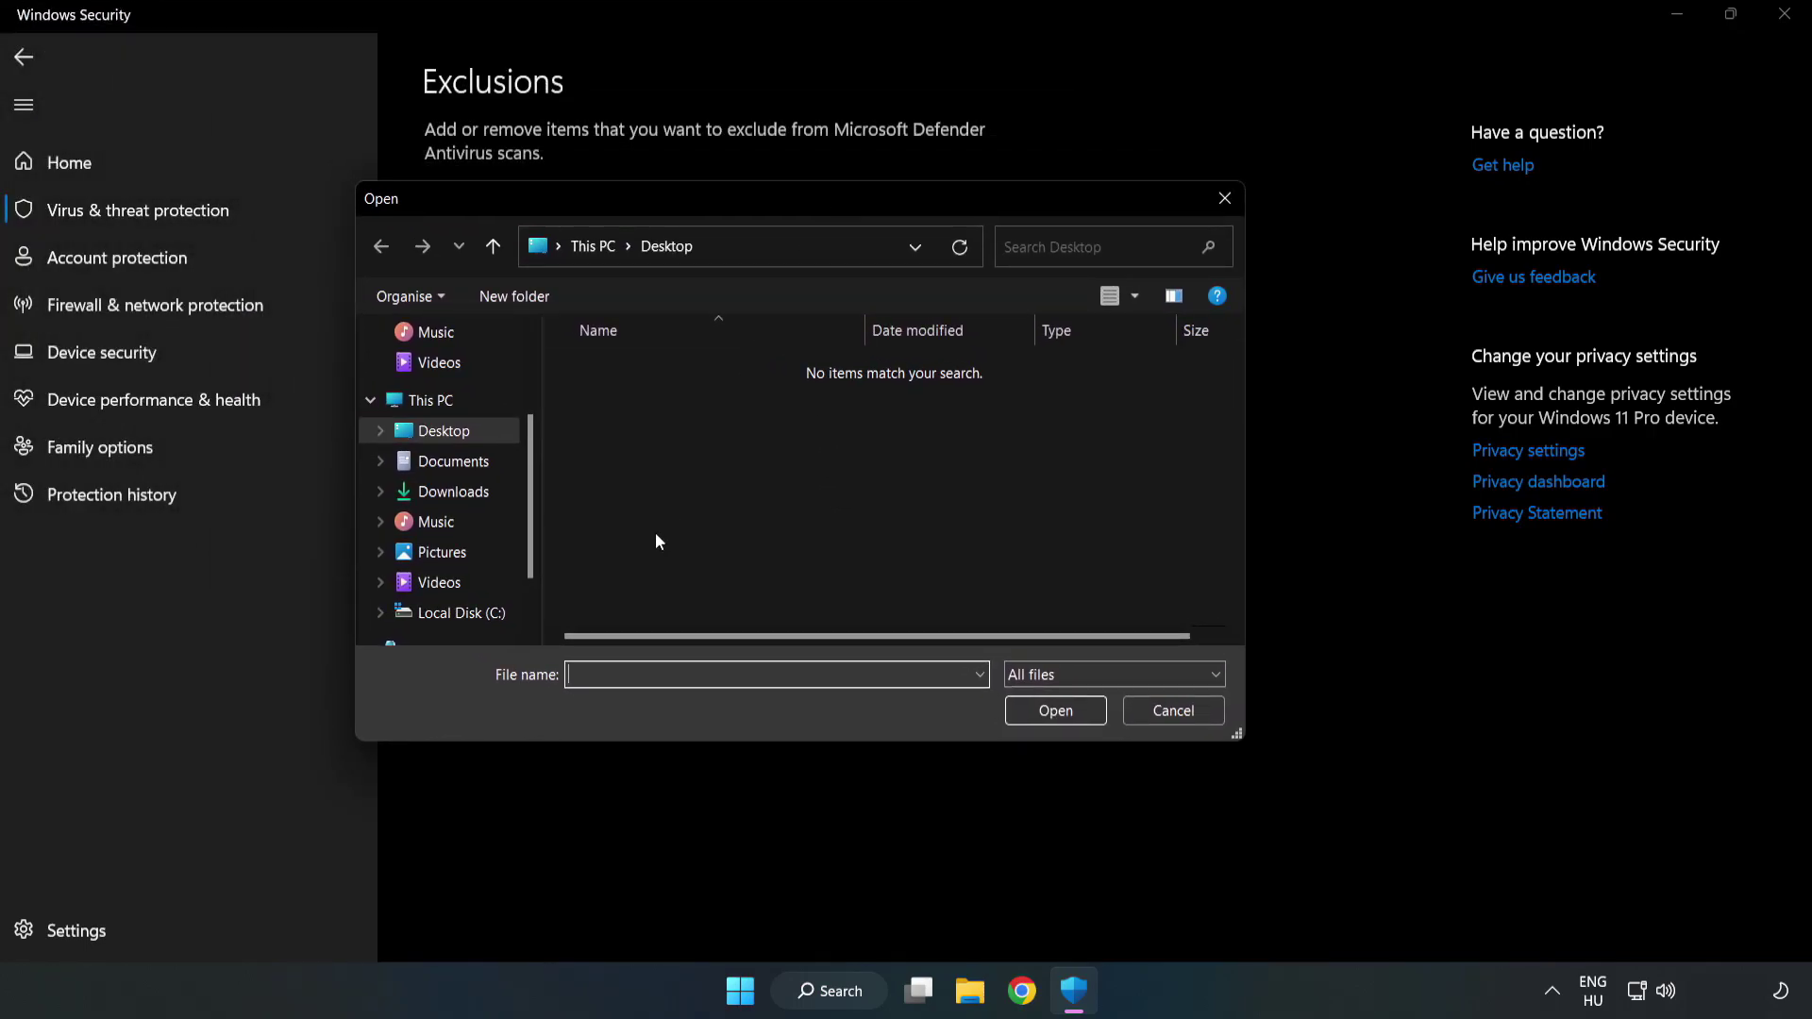
Step: Exclude the shortcut in C:\Program Files (x86)\NOT WORKING APP, then close Windows Security
click(460, 611)
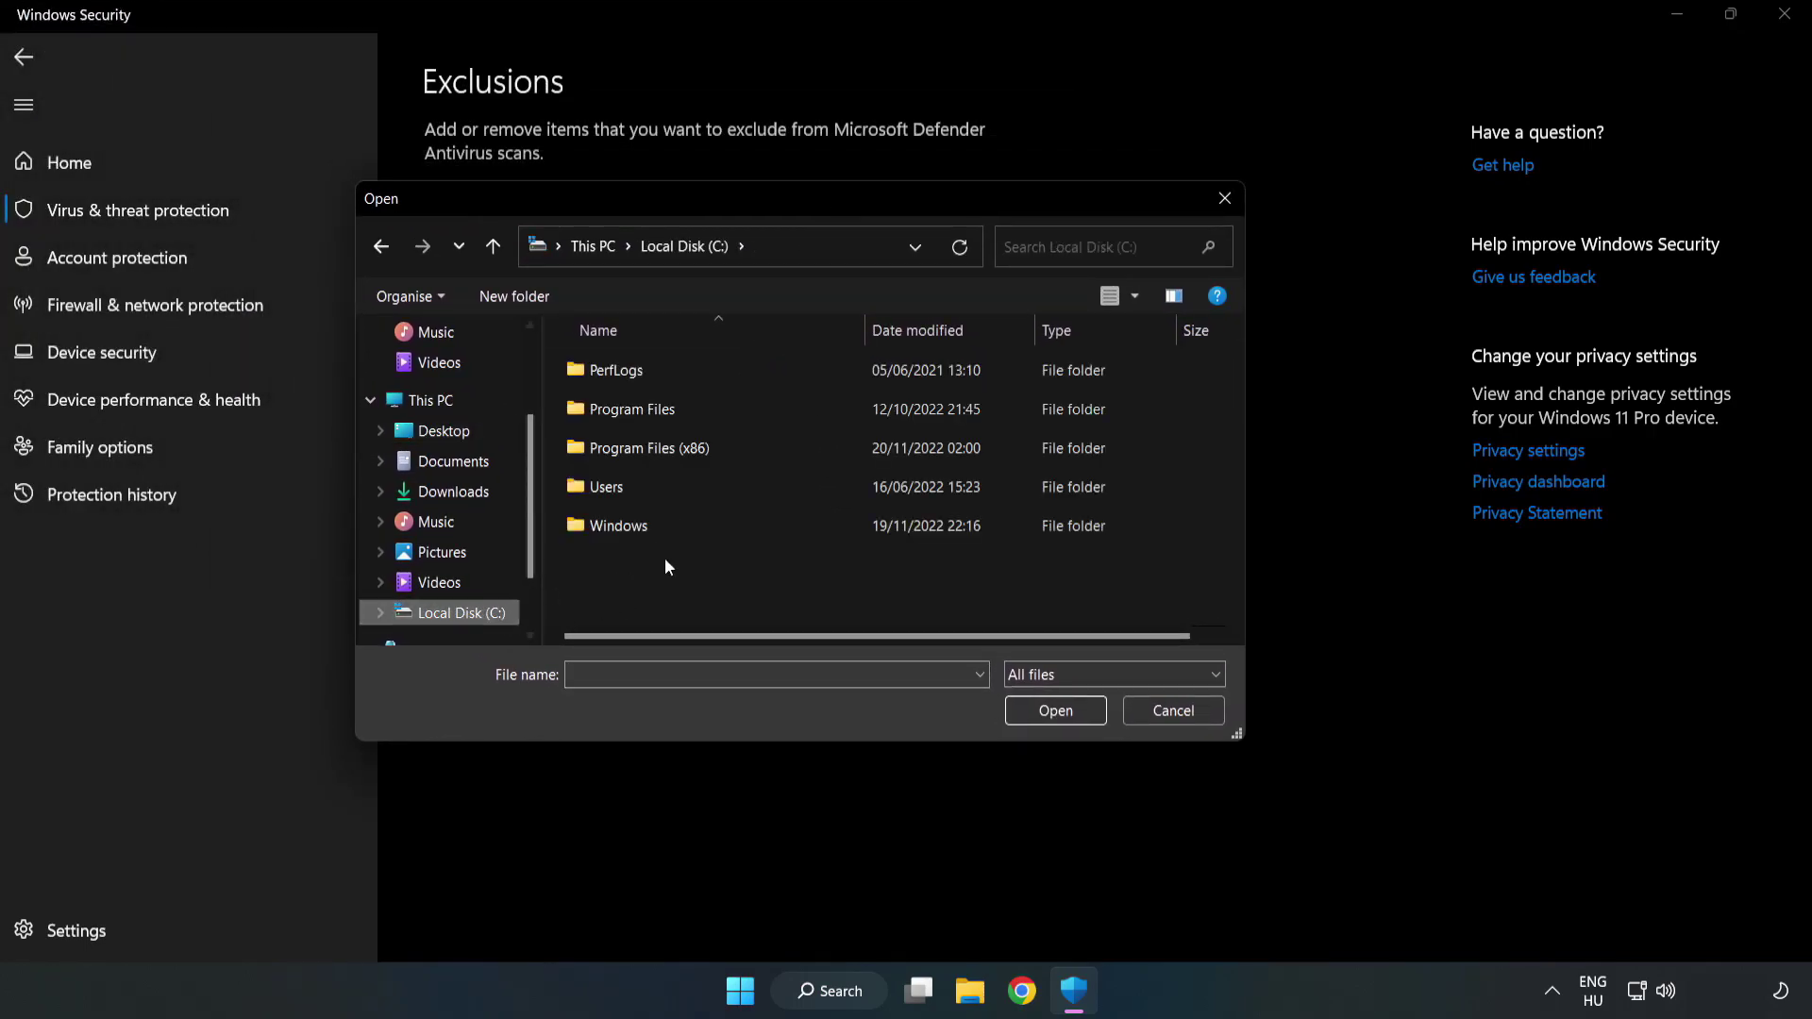
double_click(713, 450)
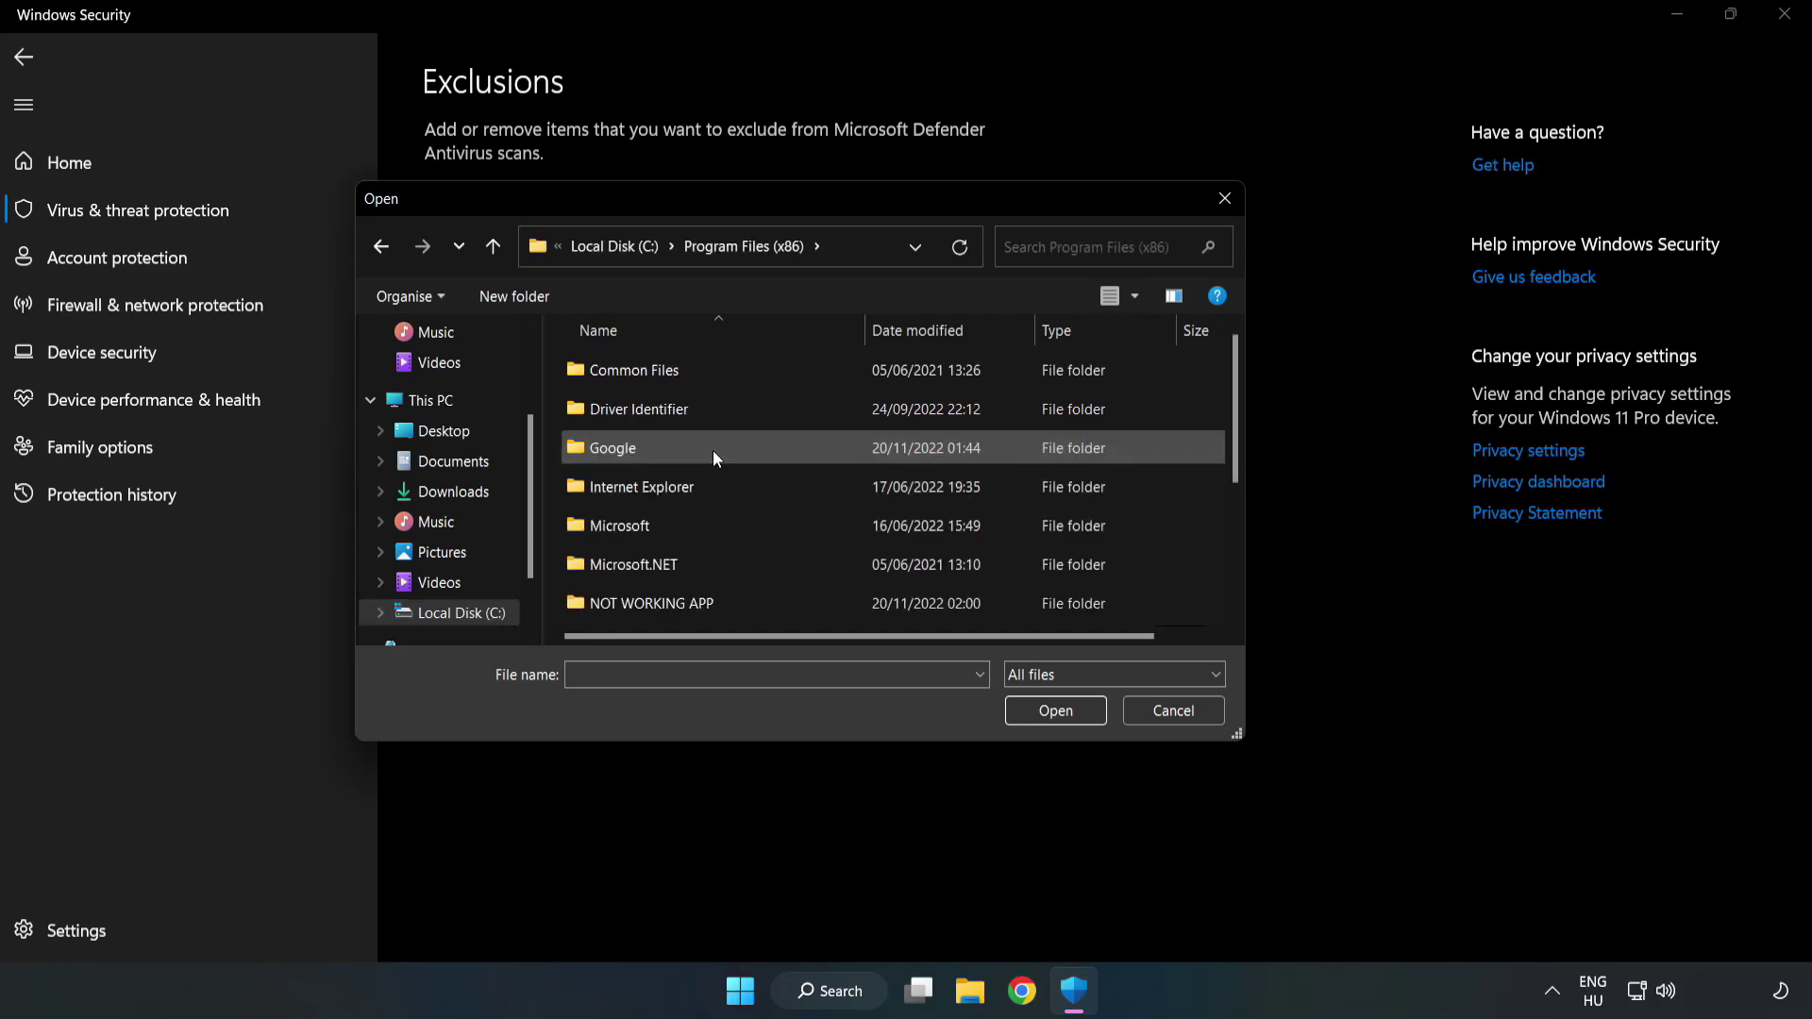
double_click(713, 599)
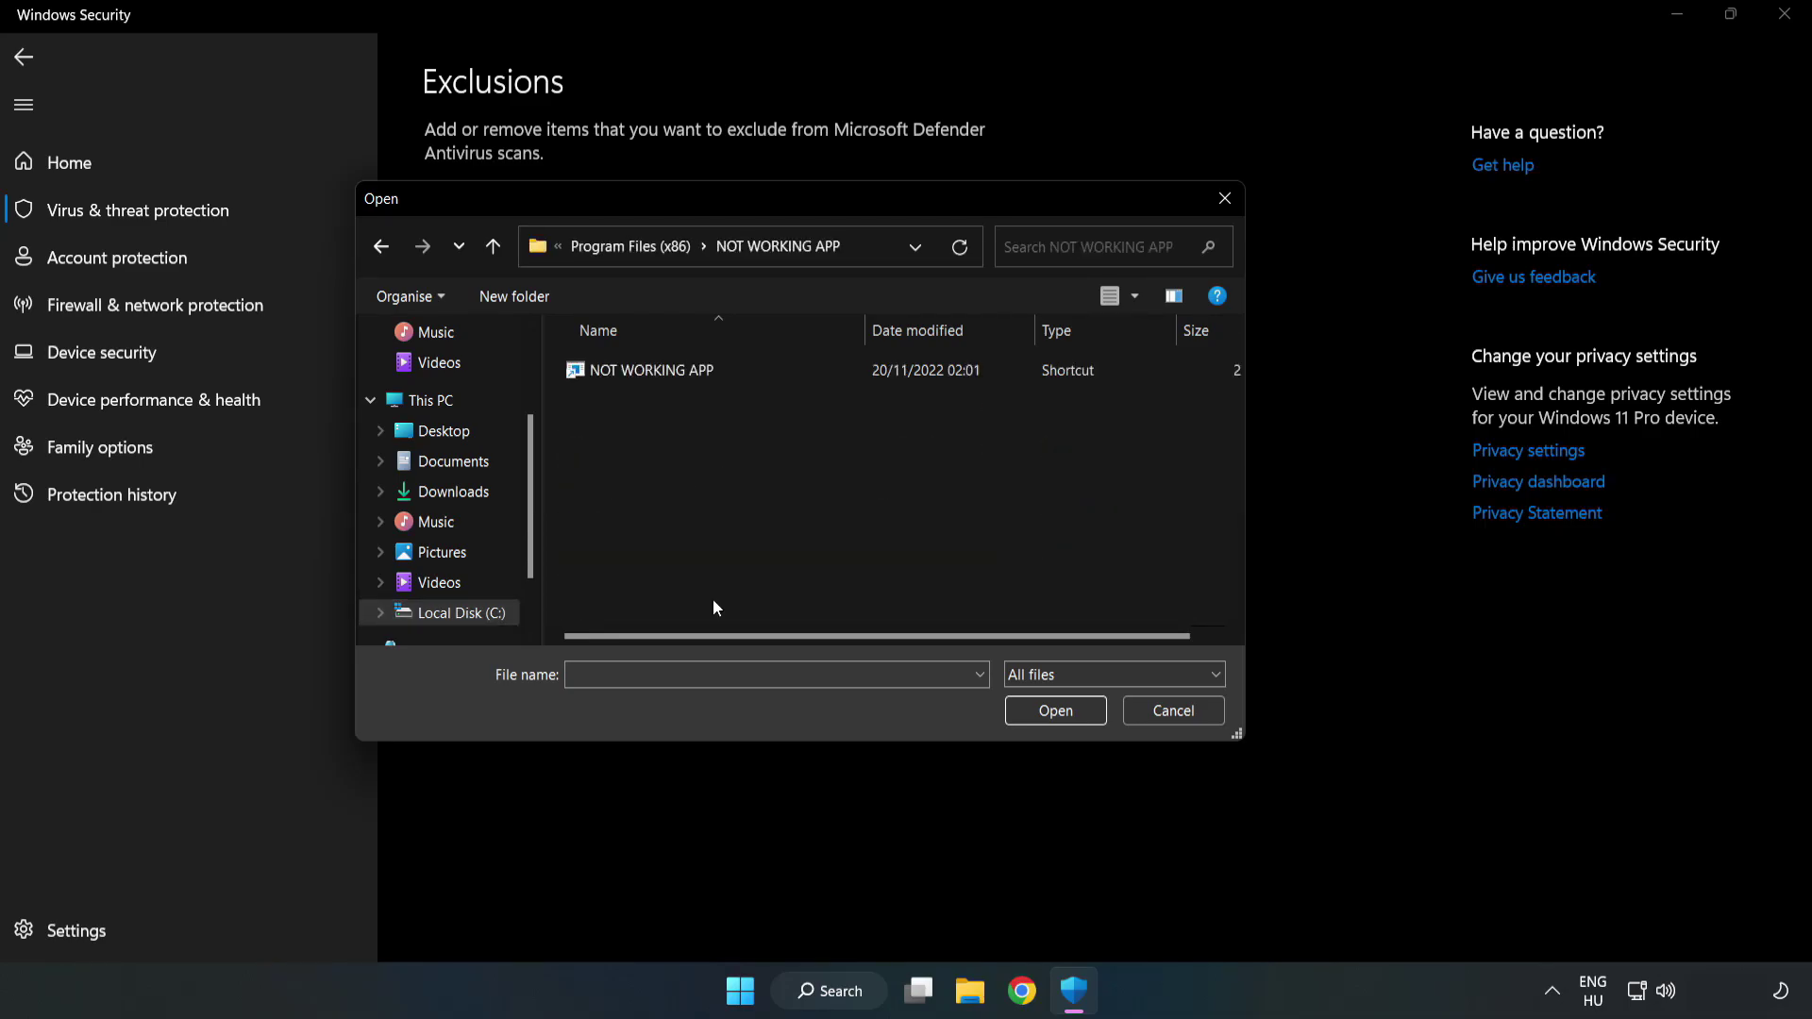
click(638, 370)
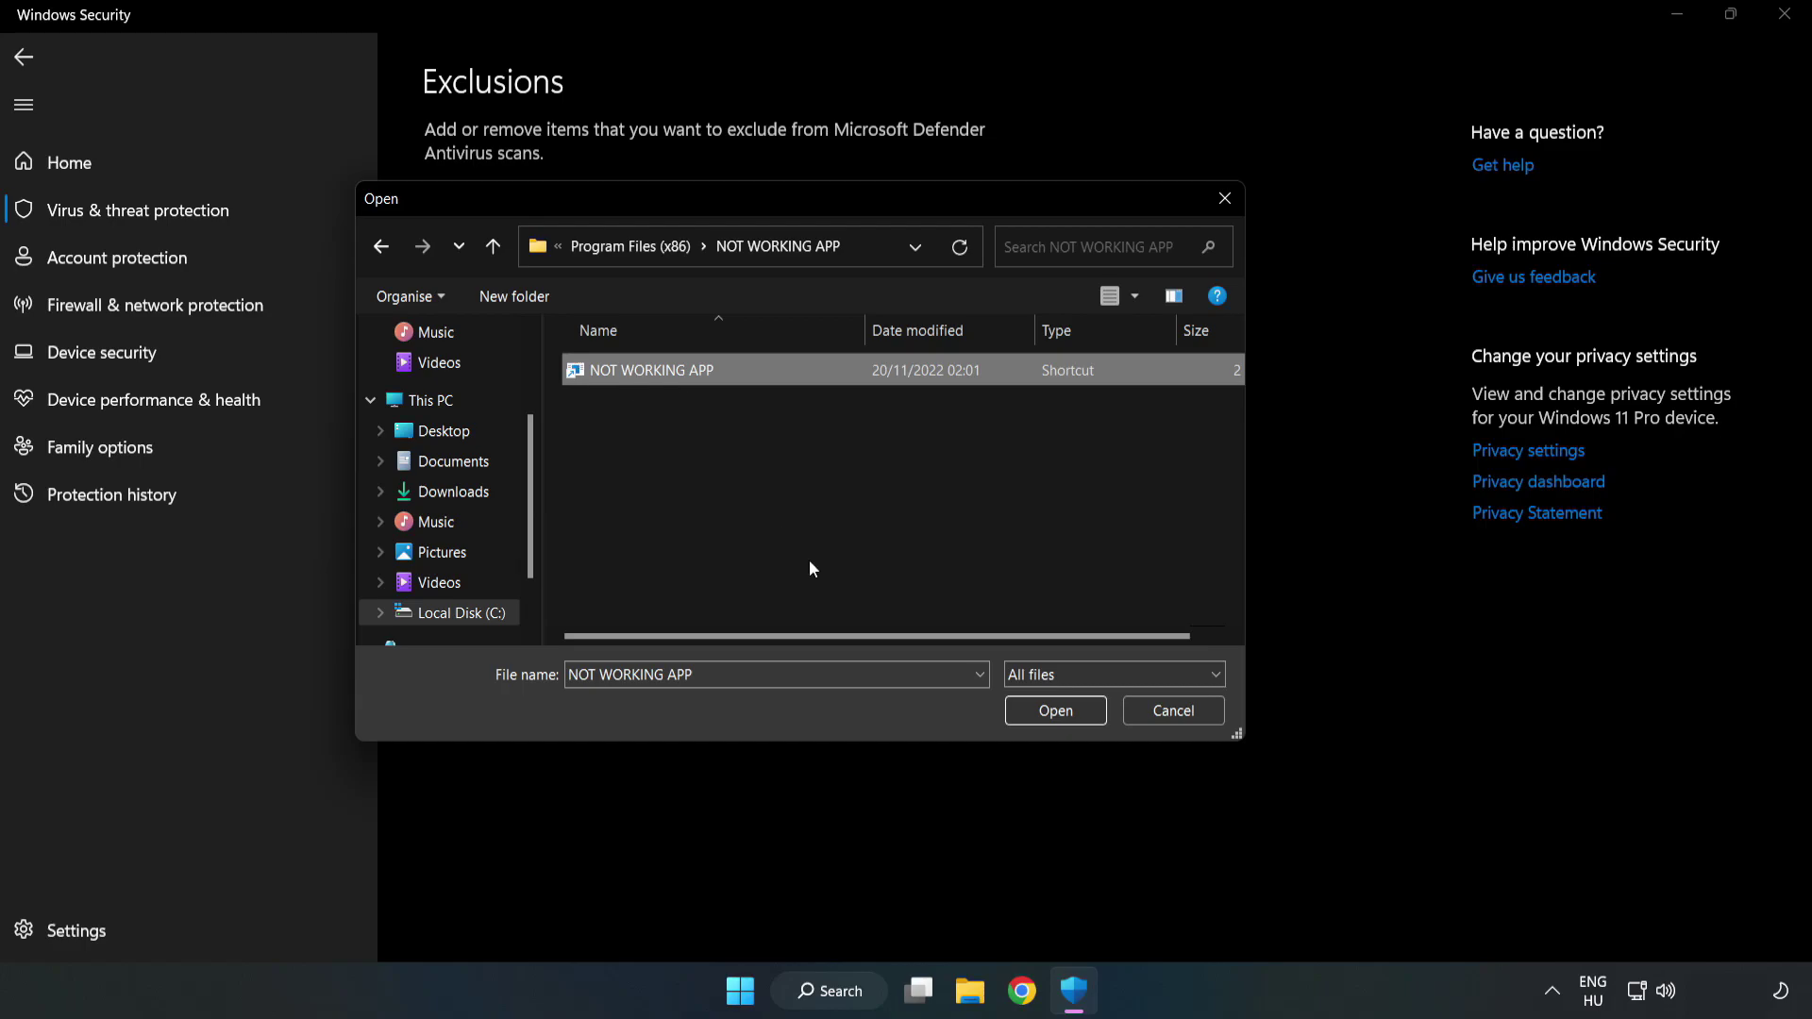
click(1054, 714)
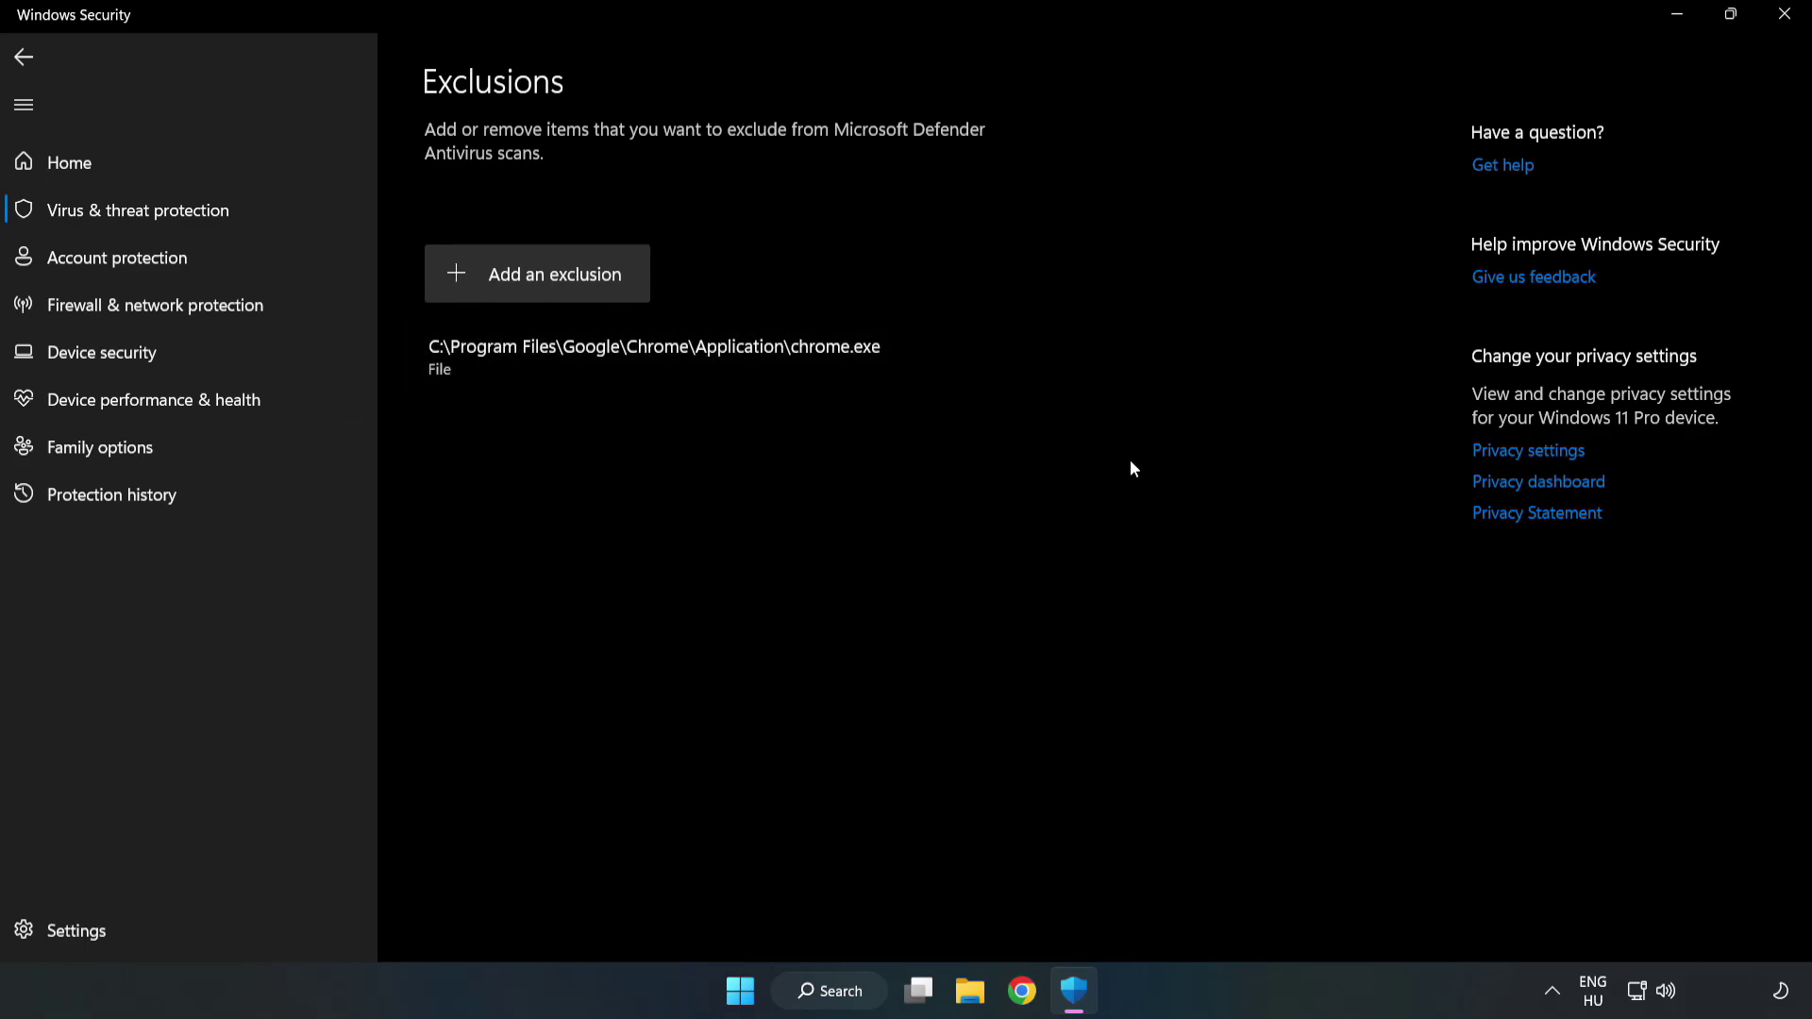
click(1783, 17)
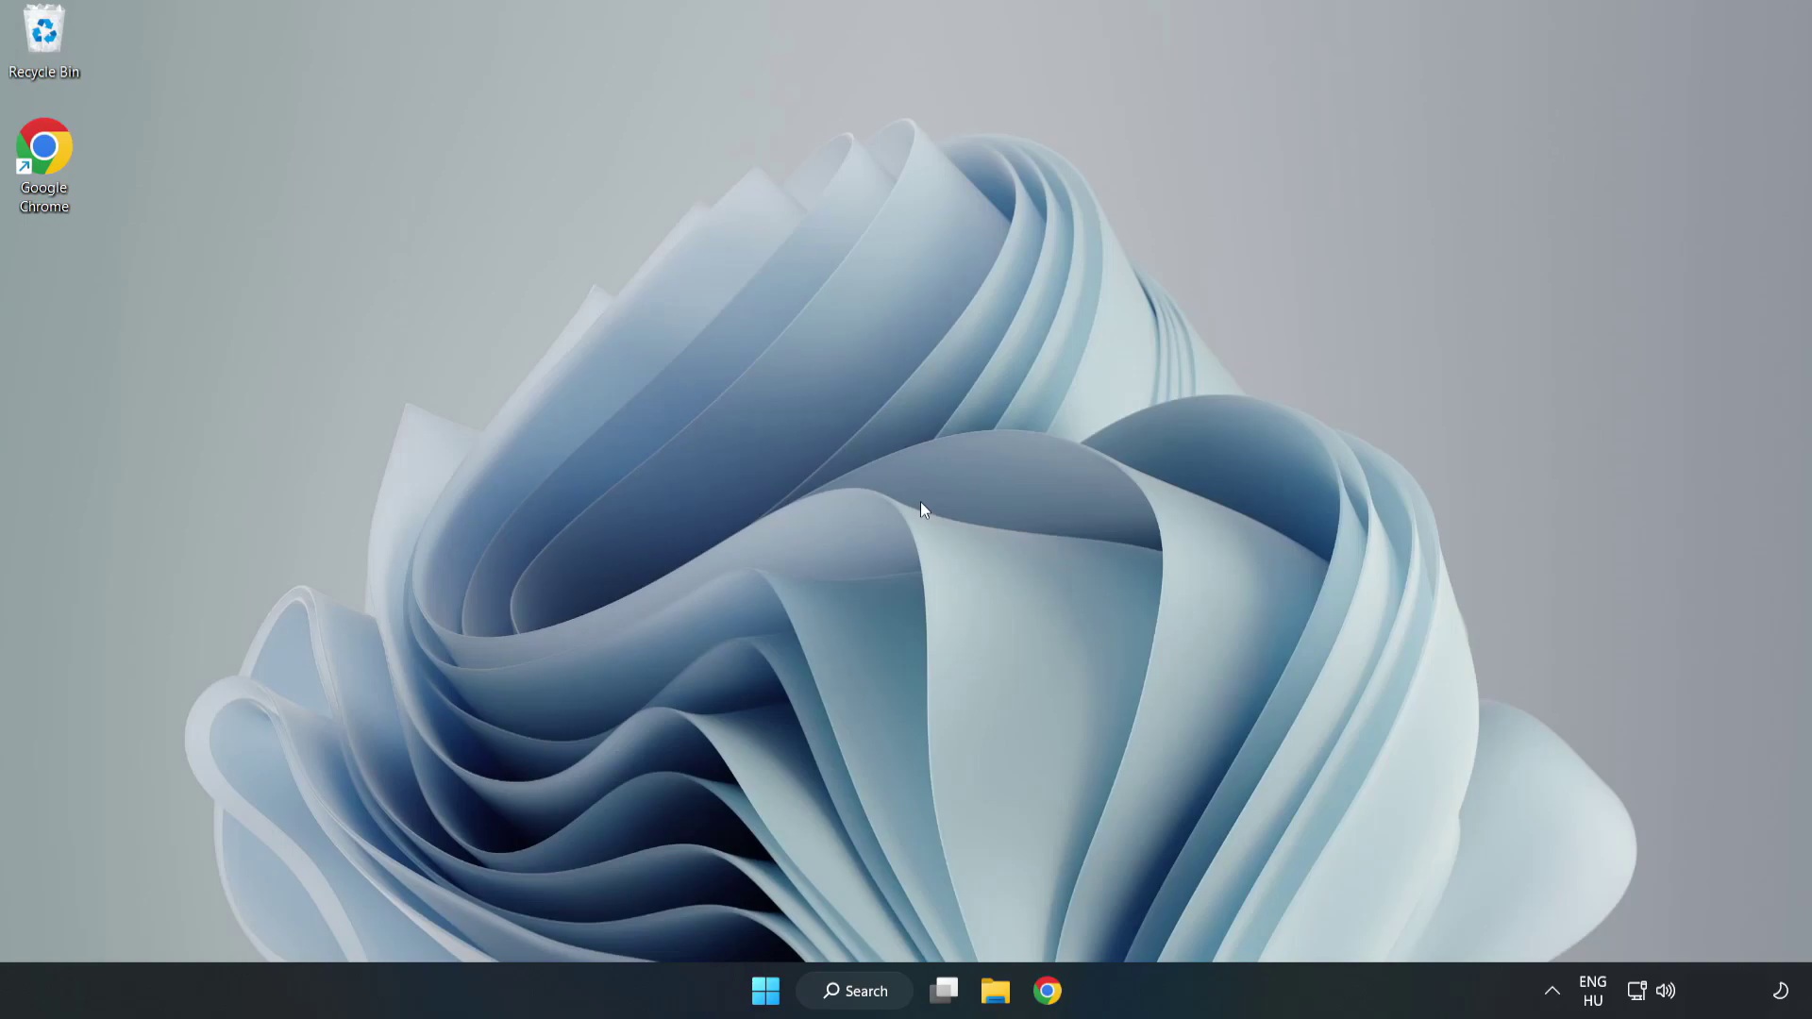
Step: Show the Start menu power choices: Sleep, Shut down and Restart
click(767, 990)
click(1201, 910)
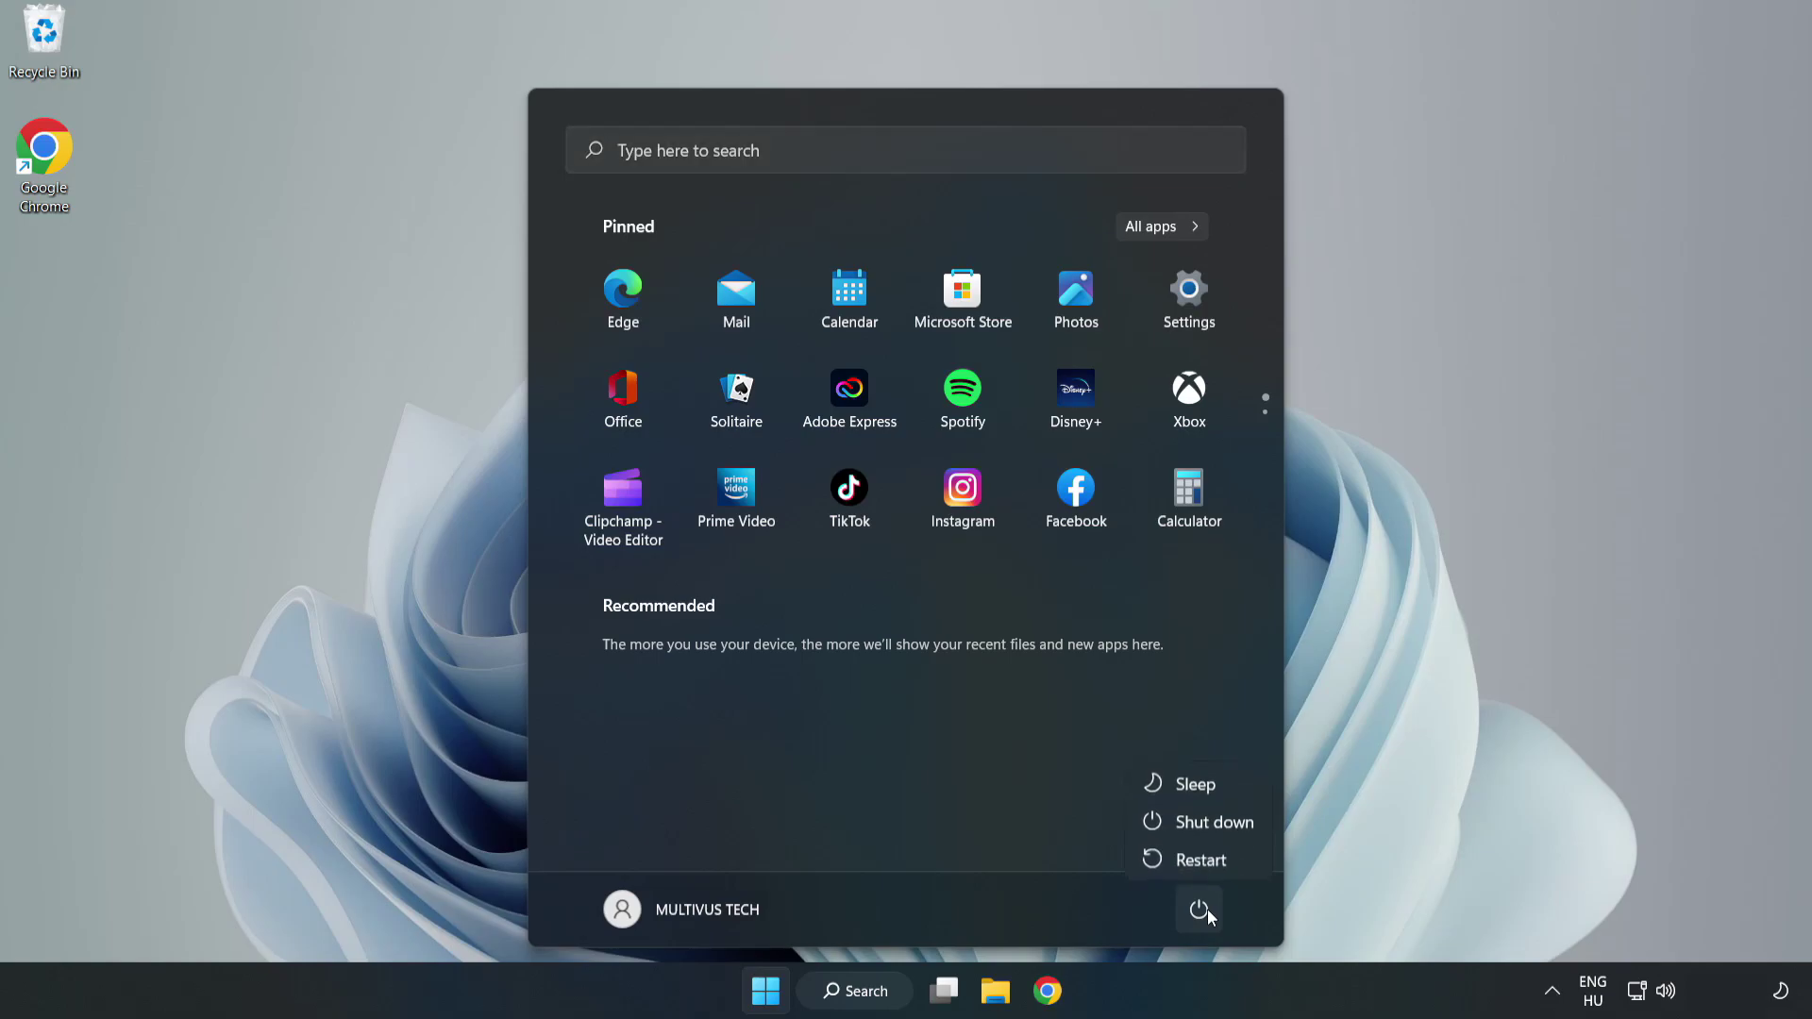